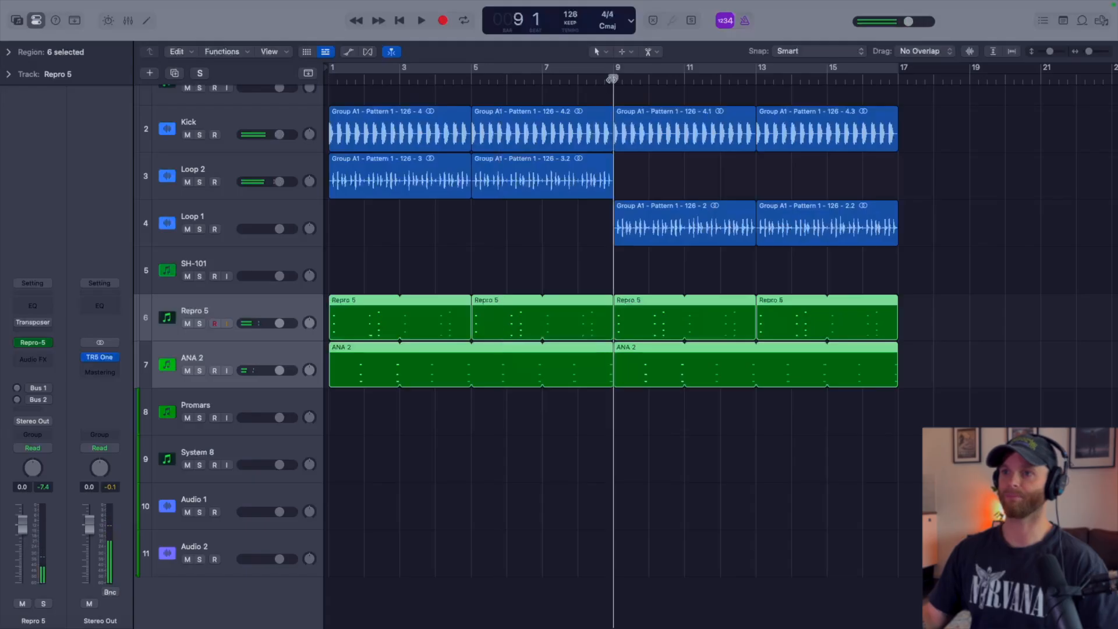
- Set the cycle range to bars 9 to 17 and play back the section containing the Loop 1 regions
{"action": "left_click_drag", "start_coordinate": [616, 70], "coordinate": [899, 69]}
{"action": "left_click", "coordinate": [293, 219]}
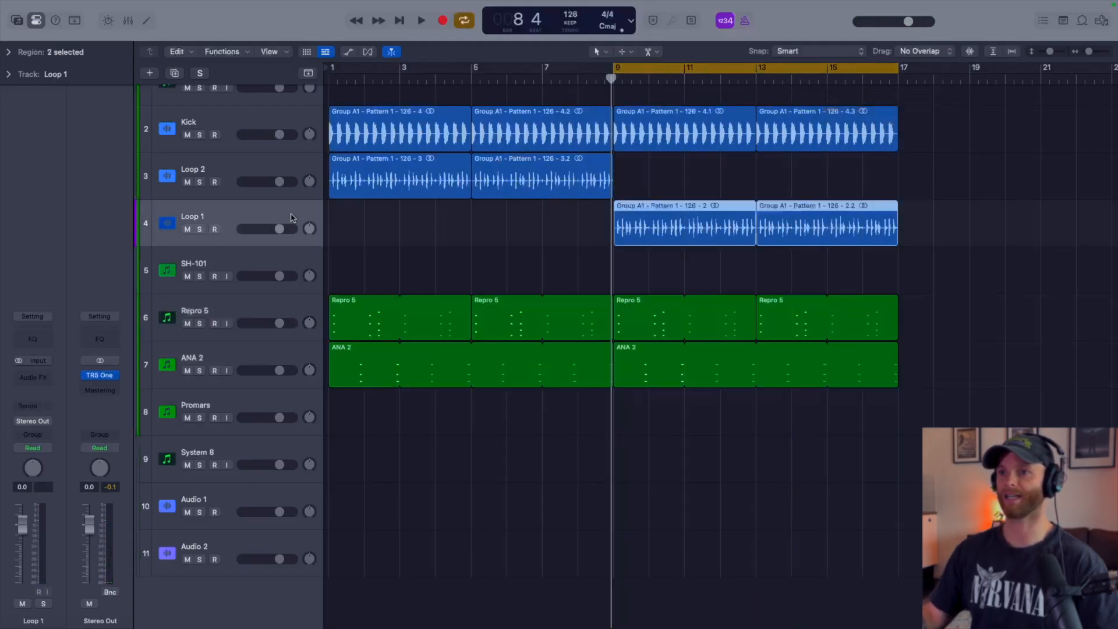
{"action": "key", "text": "space"}
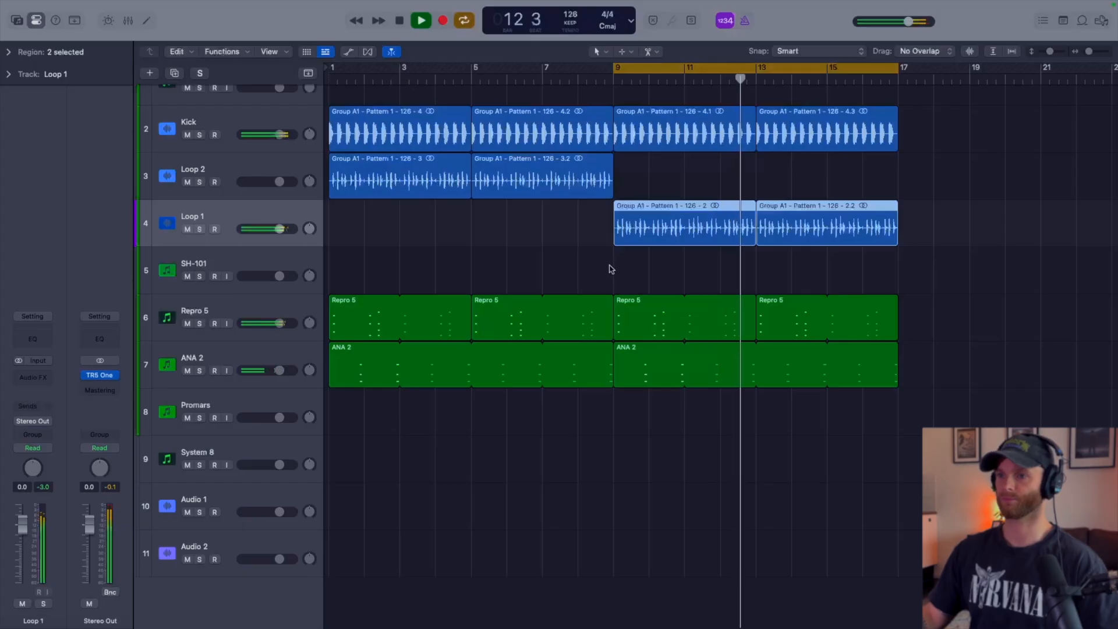
{"action": "key", "text": "space"}
- Select the SH-101 track, open the Repro 5 track's Transposer, and place its window beside the arrangement, clear of the regions
{"action": "left_click", "coordinate": [611, 269]}
{"action": "key", "text": "x"}
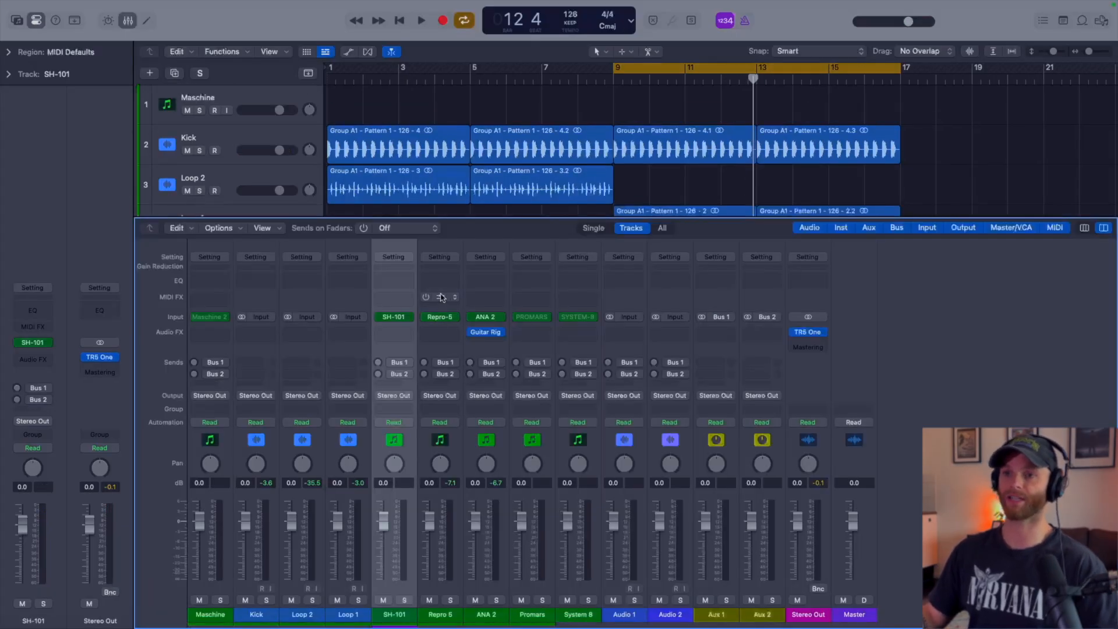
{"action": "left_click", "coordinate": [440, 298]}
{"action": "key", "text": "x"}
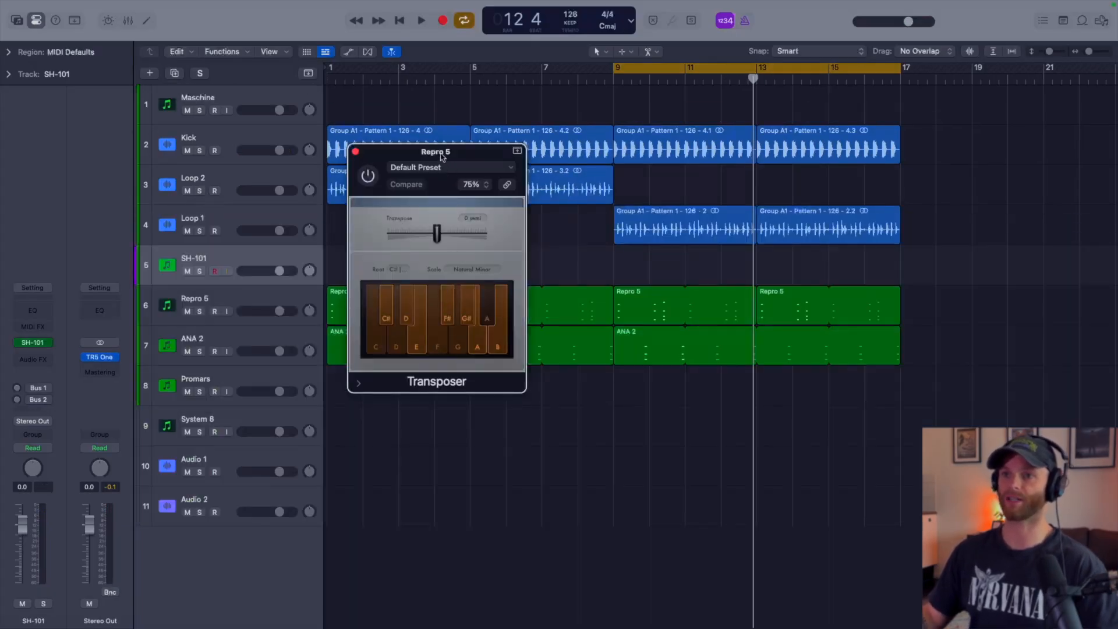
{"action": "left_click_drag", "start_coordinate": [441, 156], "coordinate": [982, 105]}
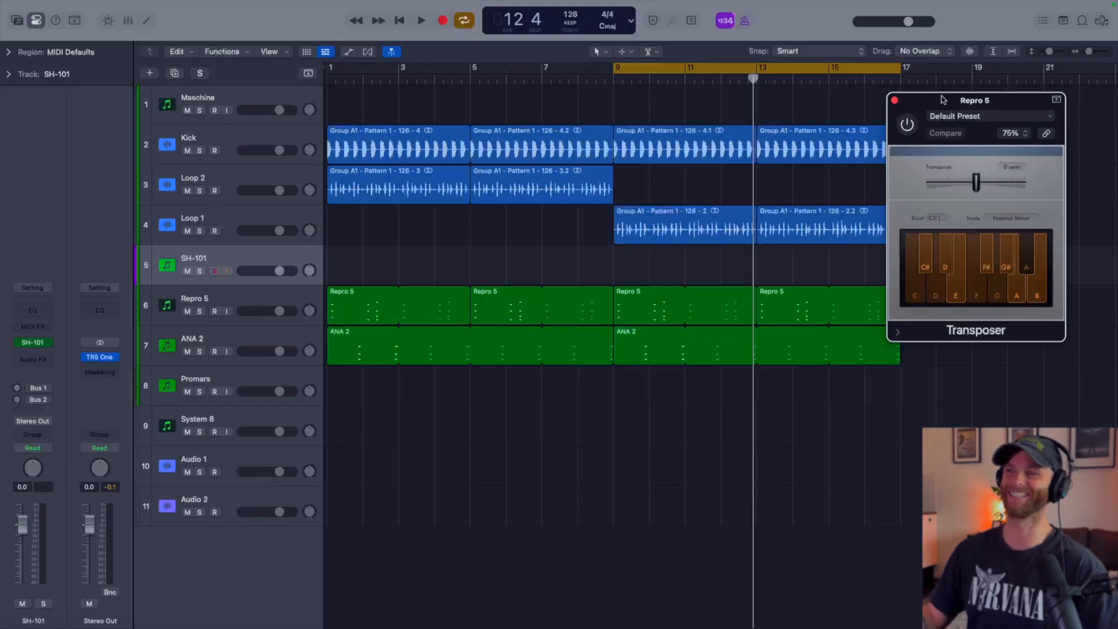
{"action": "left_click_drag", "start_coordinate": [943, 100], "coordinate": [965, 115]}
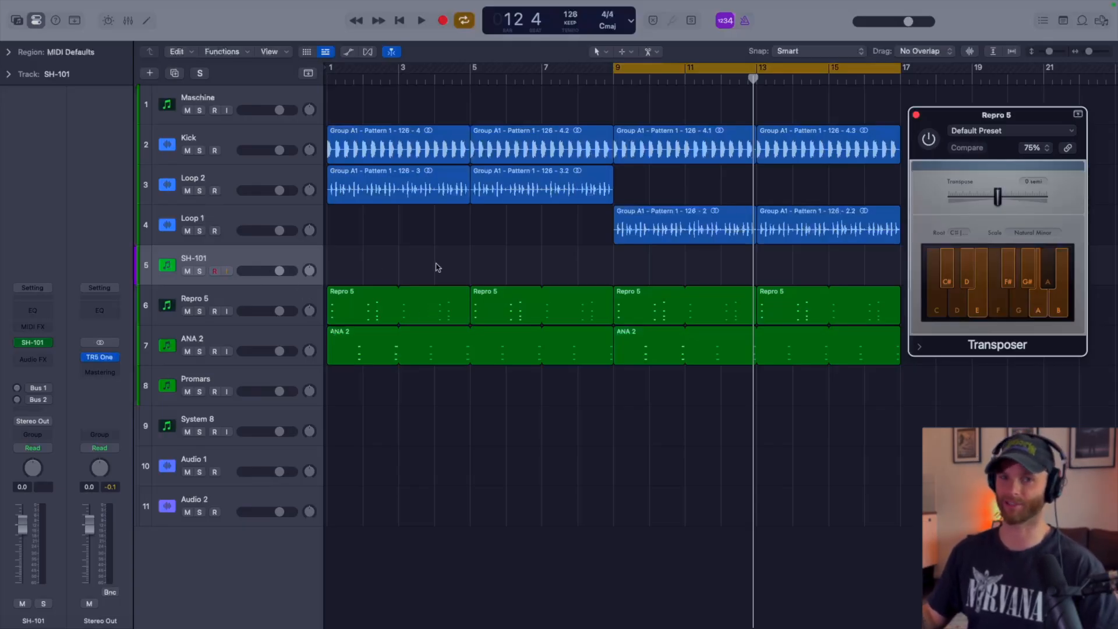
- Open the SH-101 instrument, reposition its window over the arrangement and listen to its current sound over the looped section
{"action": "scroll", "coordinate": [438, 268], "scroll_direction": "up", "scroll_amount": 4}
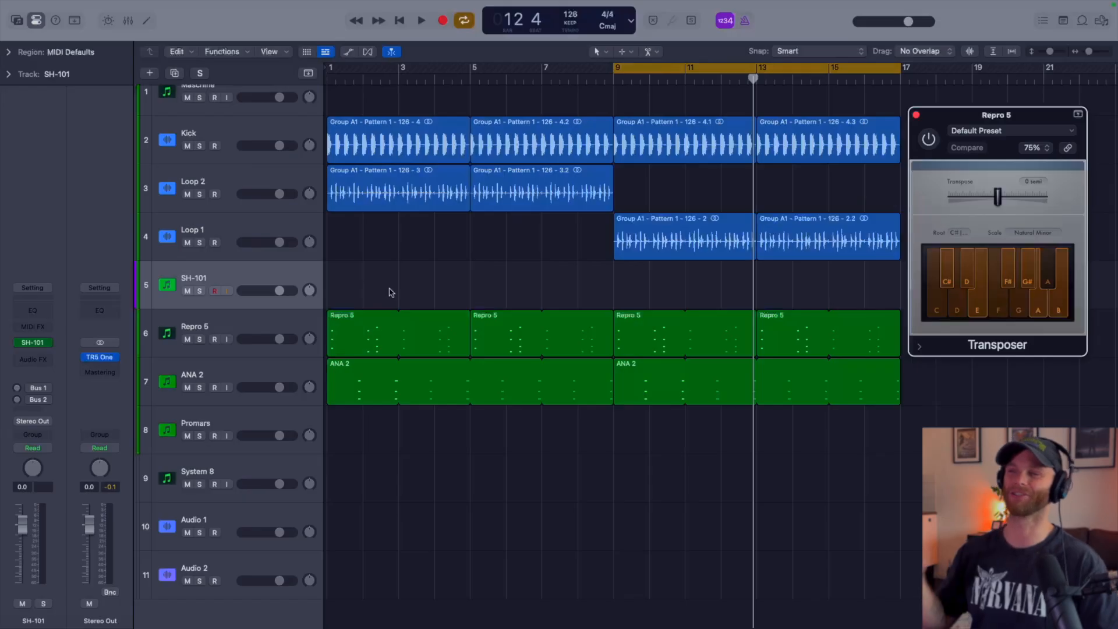
{"action": "scroll", "coordinate": [391, 293], "scroll_direction": "up", "scroll_amount": 3}
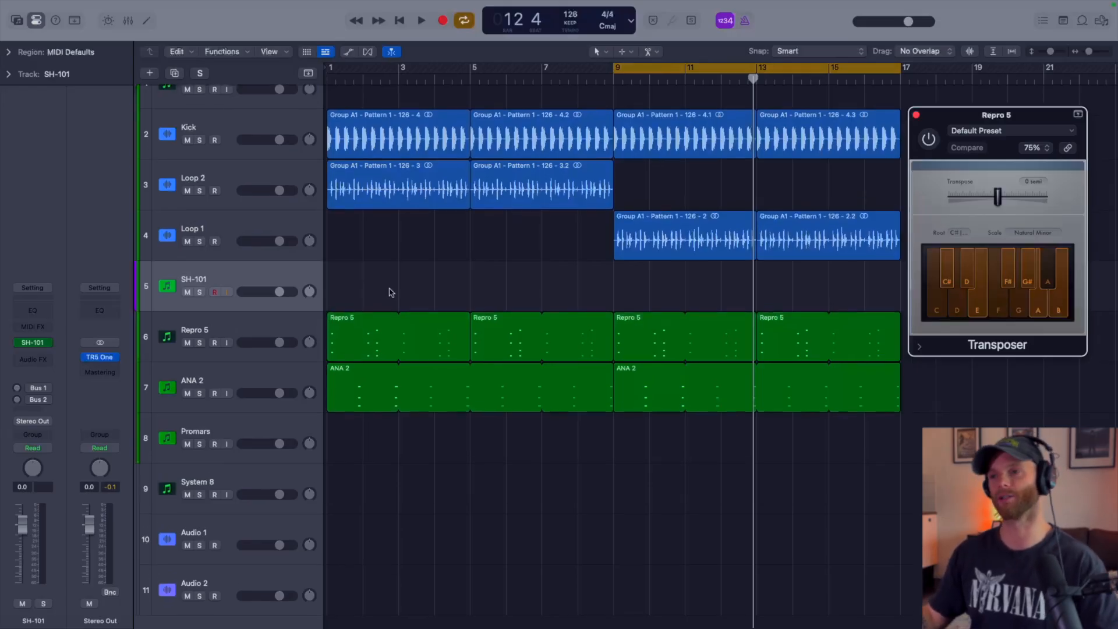
{"action": "left_click", "coordinate": [33, 344]}
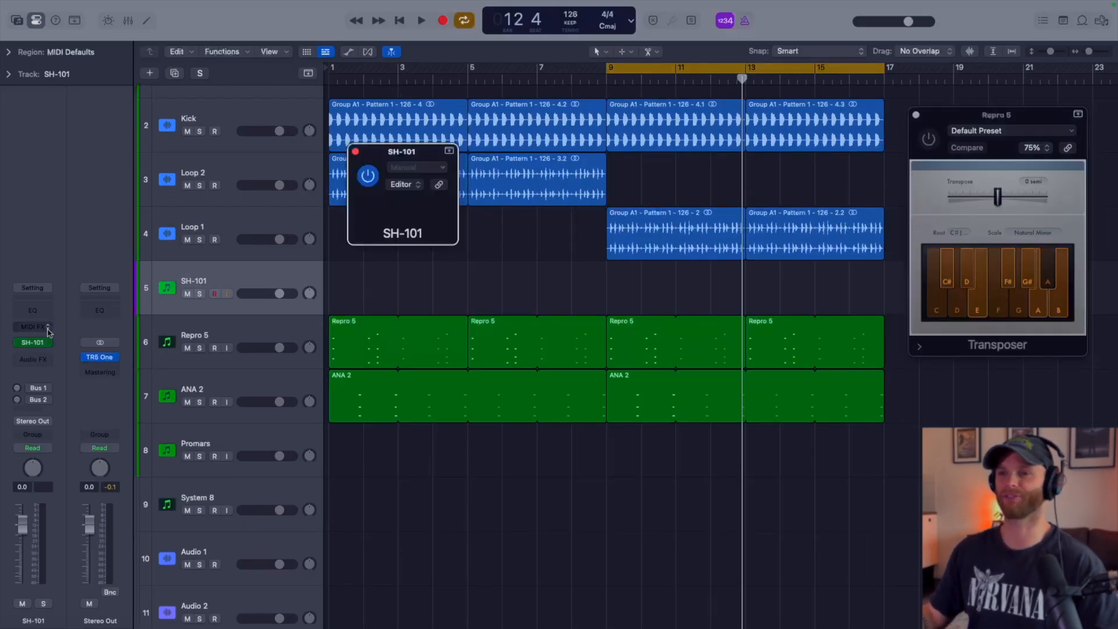
{"action": "left_click_drag", "start_coordinate": [597, 153], "coordinate": [440, 130]}
{"action": "key", "text": "space"}
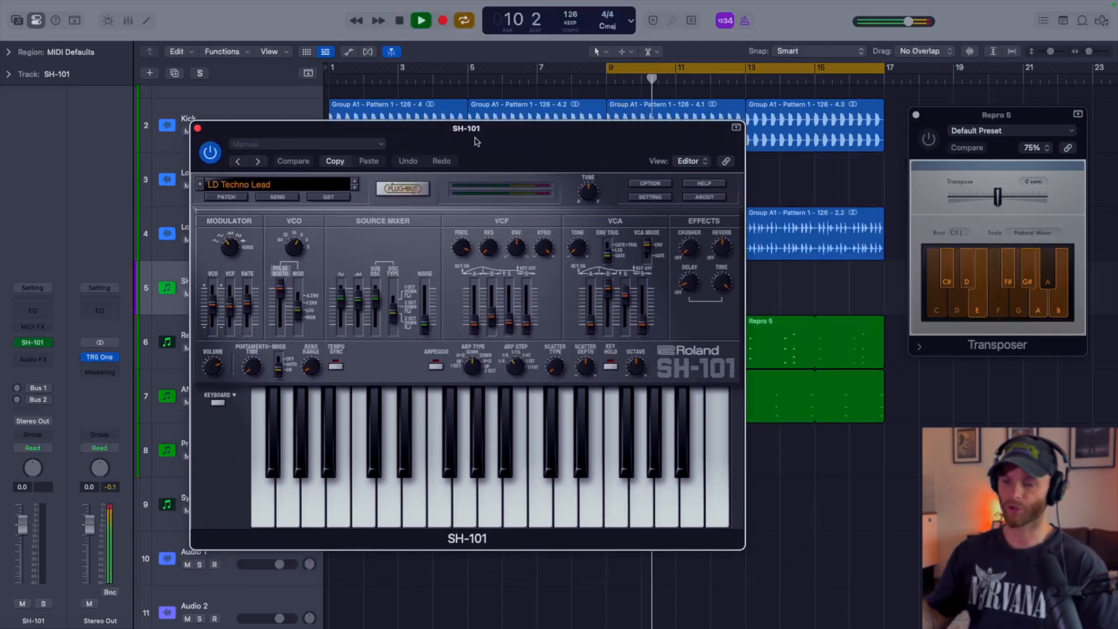
{"action": "key", "text": "space"}
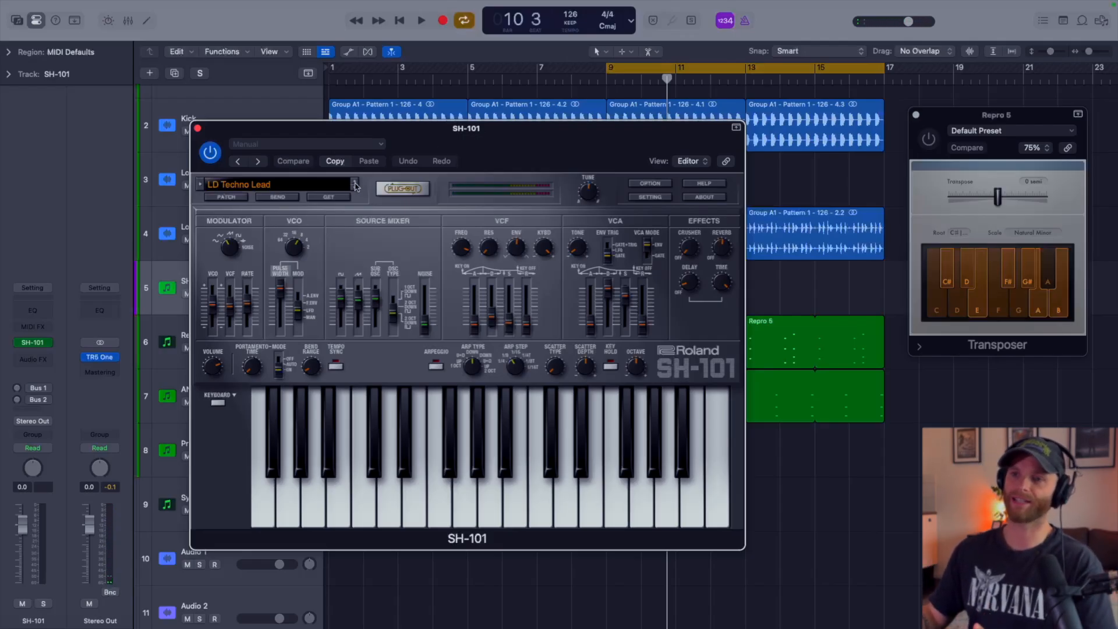
- Load the BS Low Bass preset from the SH-101's first preset bank and audition it with the looped section
{"action": "left_click", "coordinate": [335, 185]}
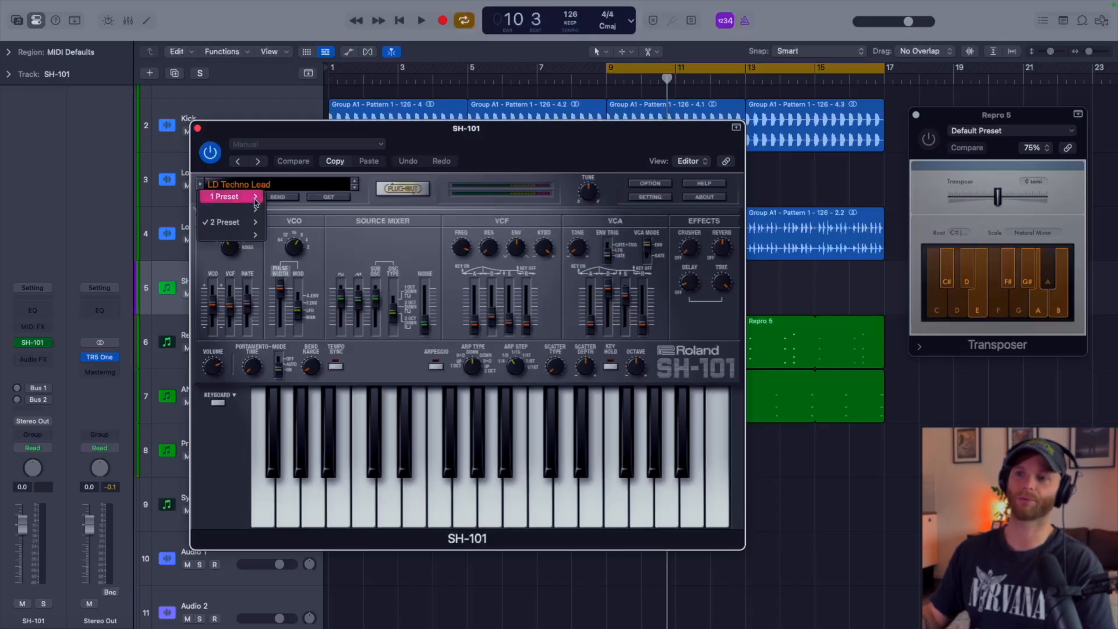
{"action": "mouse_move", "coordinate": [255, 203]}
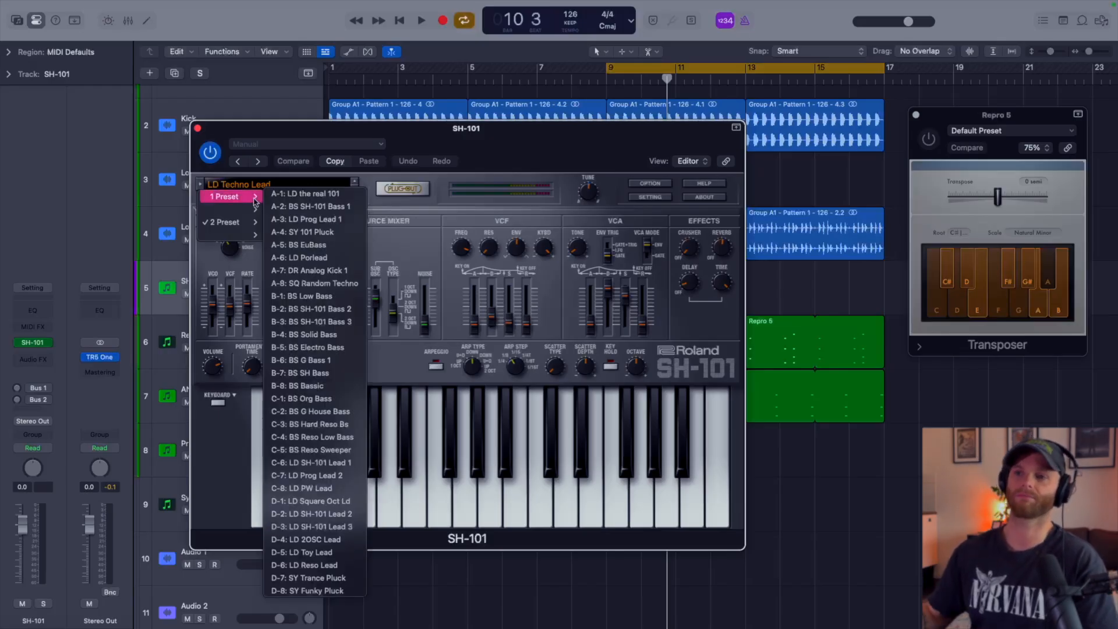
{"action": "left_click", "coordinate": [328, 295]}
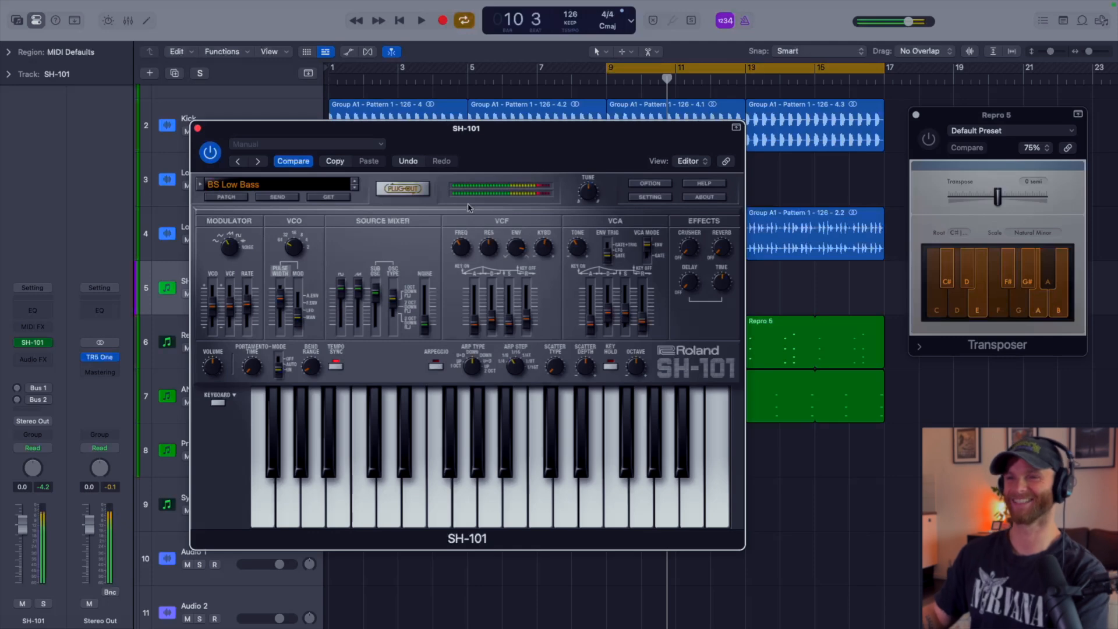
{"action": "key", "text": "space"}
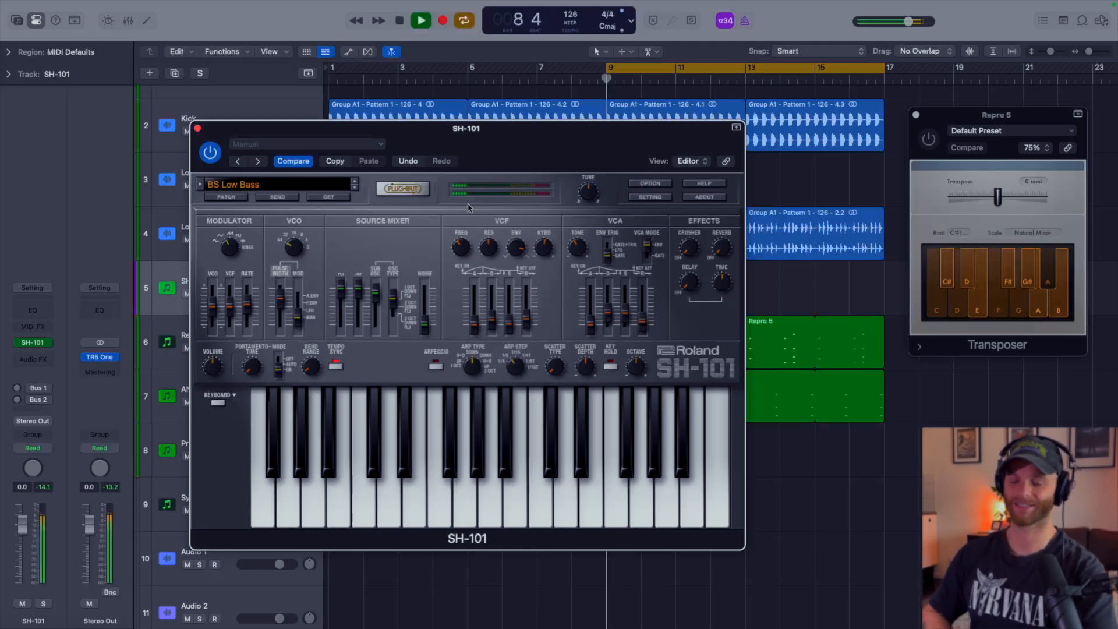
{"action": "key", "text": "space"}
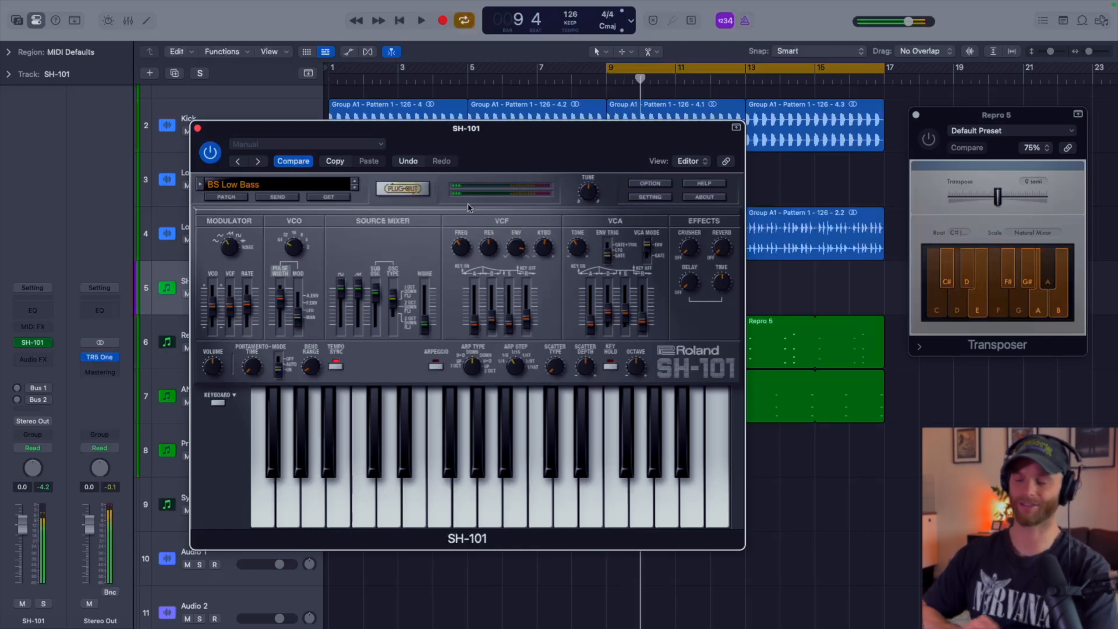
- Hide the plug-in windows, set the cycle range to bars 1 to 9 and mute the first two Kick regions
{"action": "key", "text": "v"}
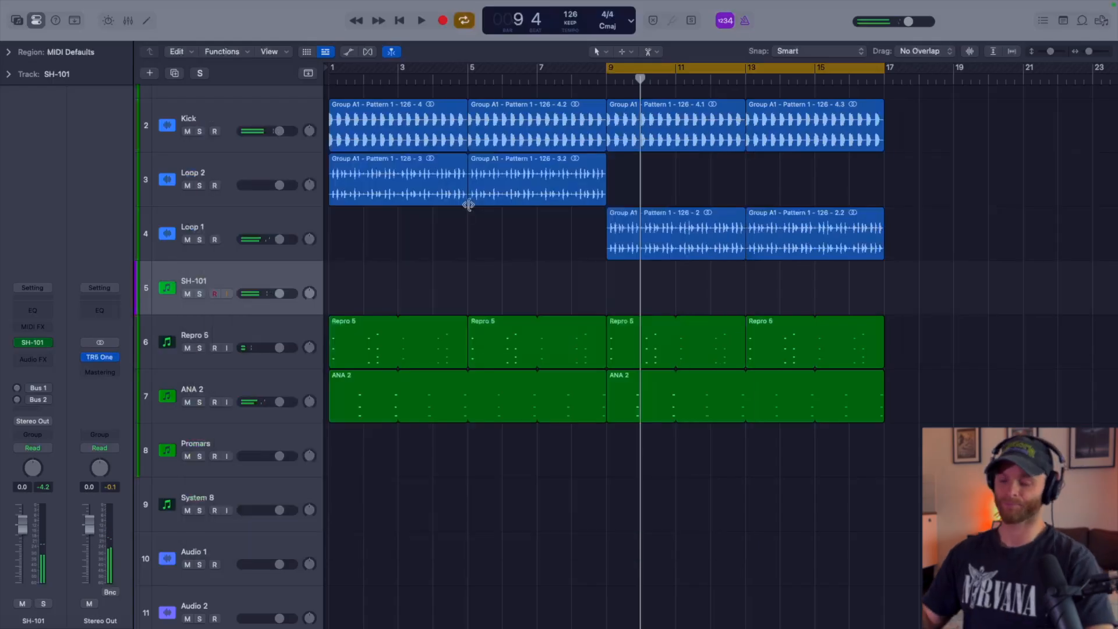
{"action": "scroll", "coordinate": [520, 259], "scroll_direction": "up", "scroll_amount": 1}
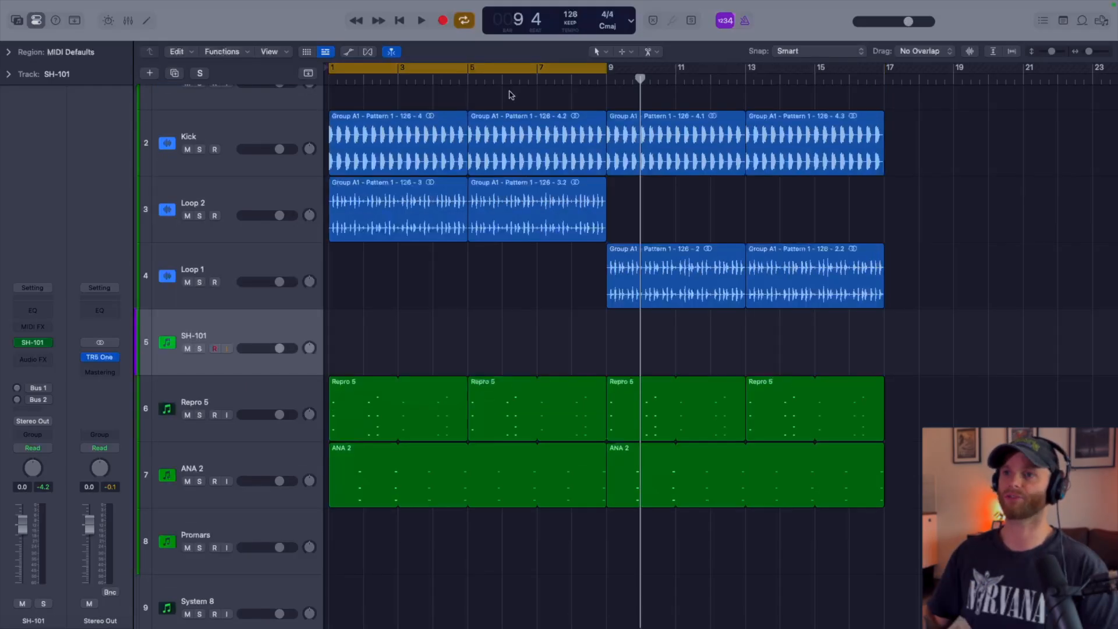
{"action": "left_click_drag", "start_coordinate": [510, 94], "coordinate": [355, 129]}
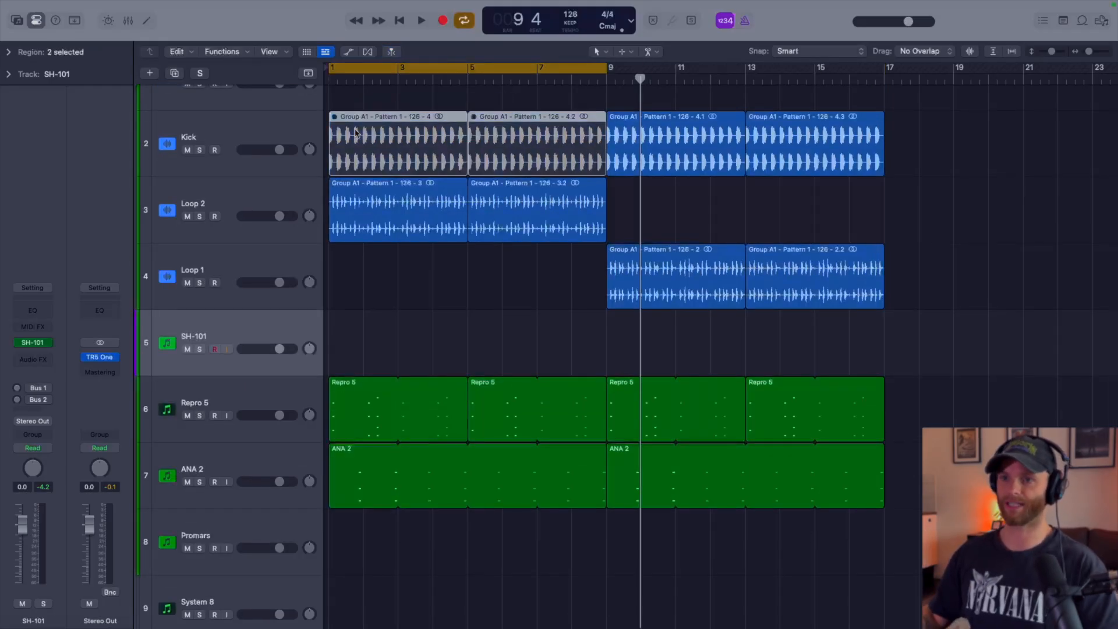
- Play the bars 1 to 9 loop with the kick muted to try the SH-101 bass sound against the chords and percussion
{"action": "key", "text": "space"}
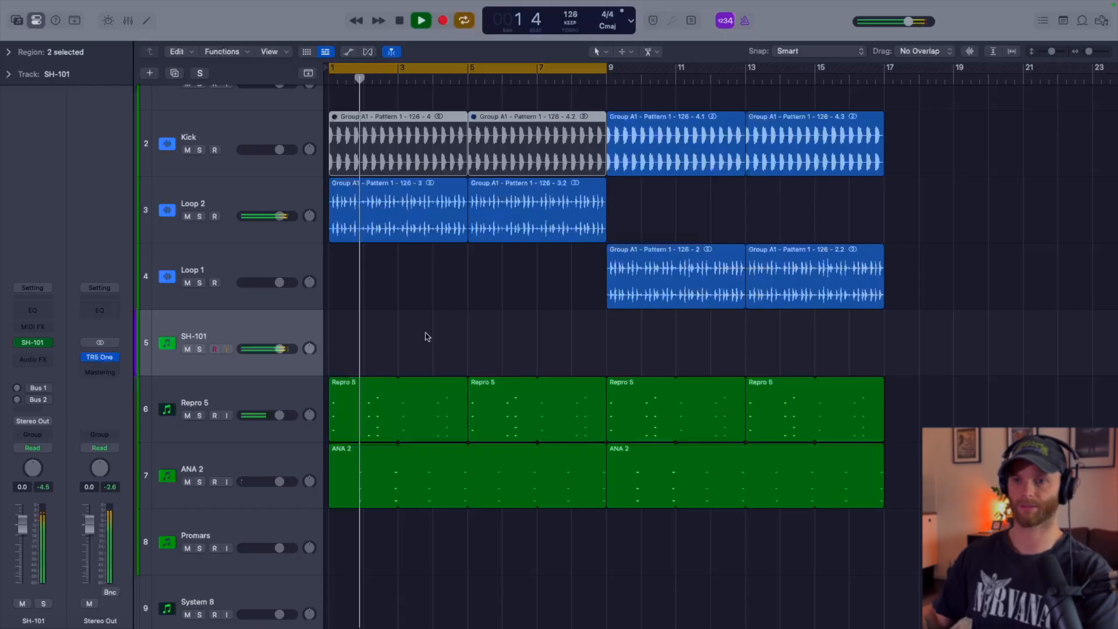
{"action": "key", "text": "v"}
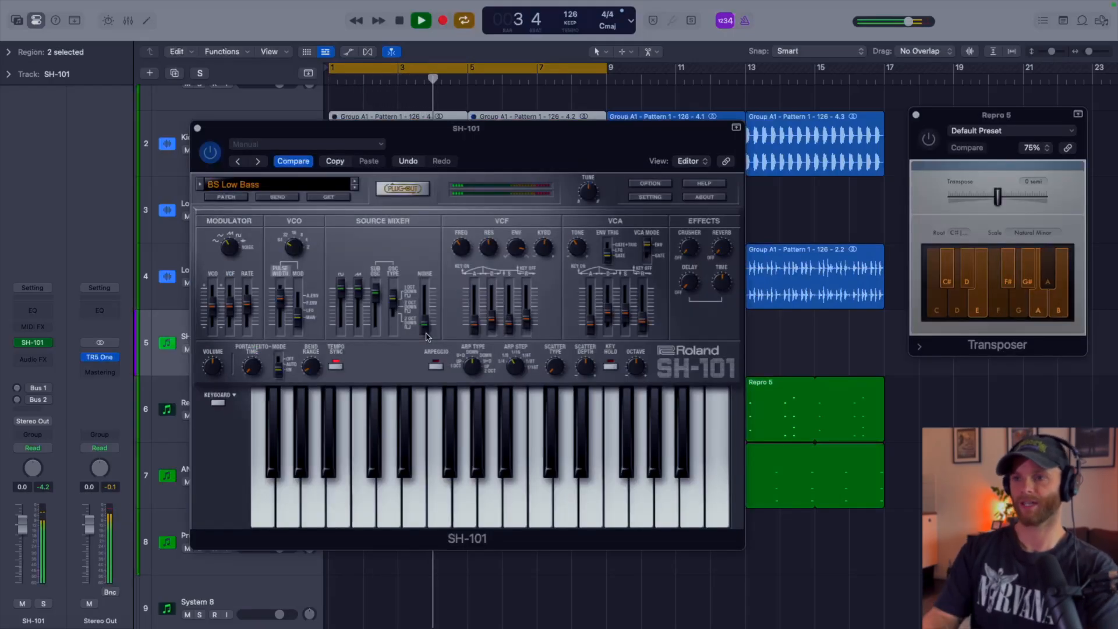
{"action": "key", "text": "space"}
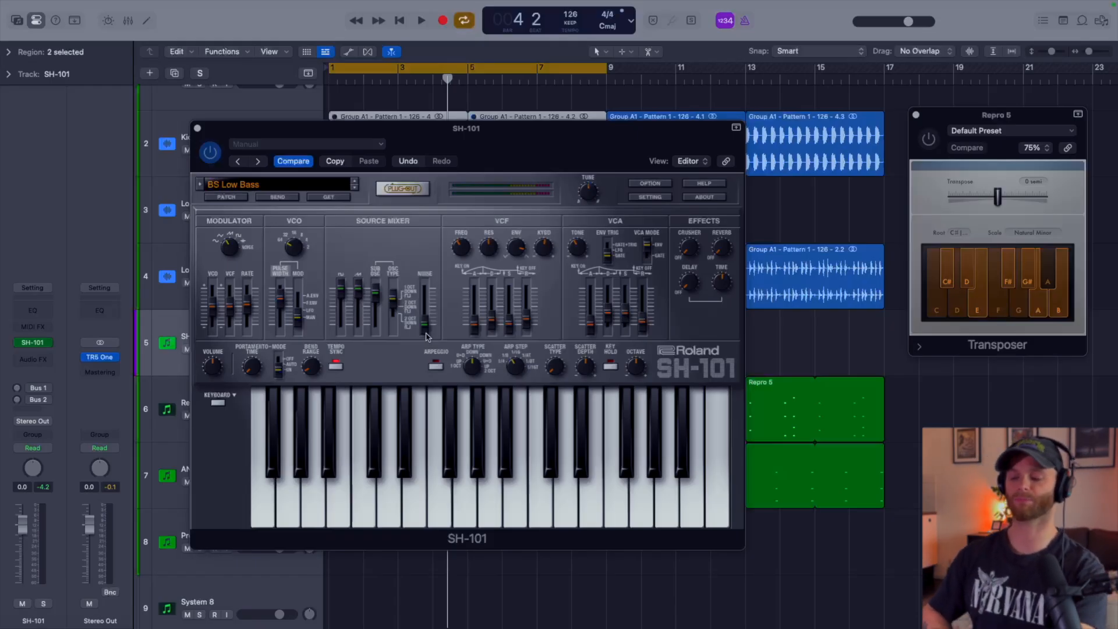
{"action": "key", "text": "space"}
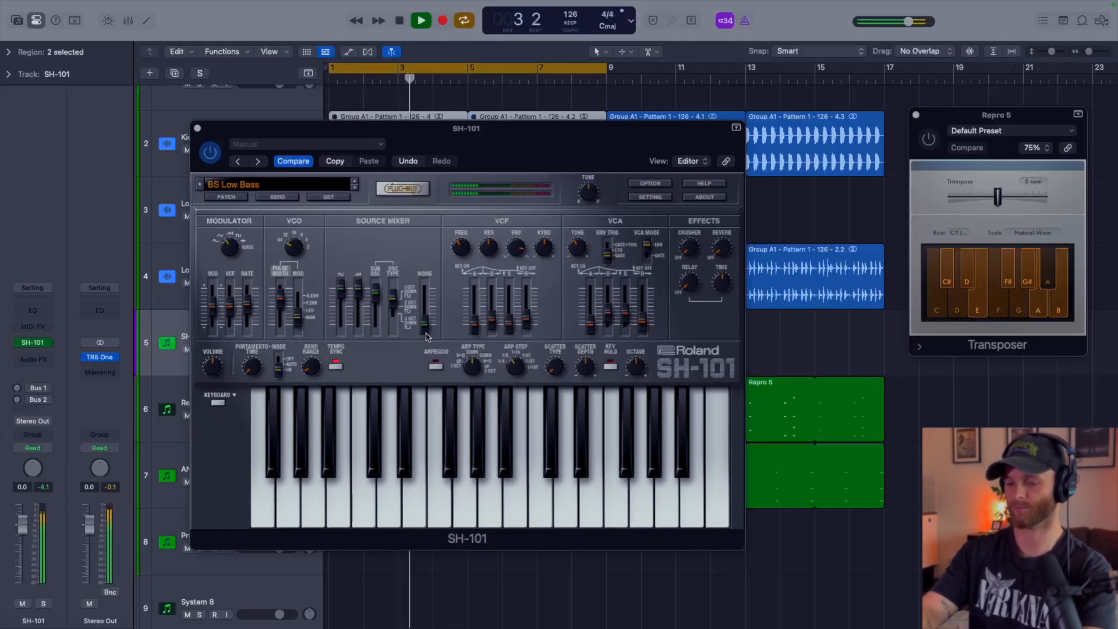
{"action": "key", "text": "v"}
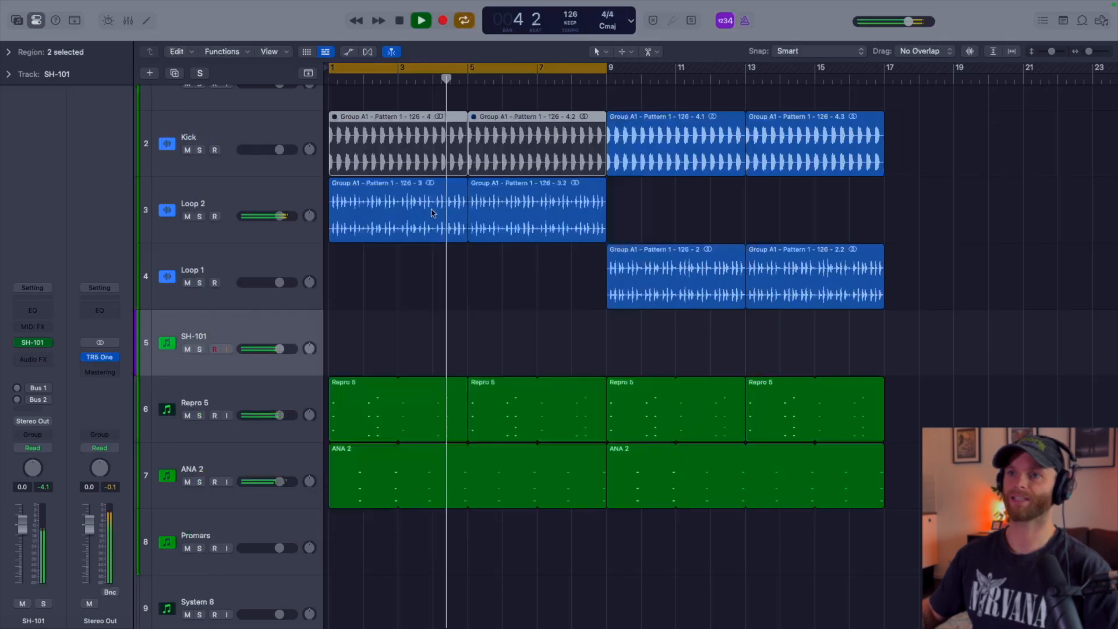
- Unmute the first two Kick regions and replay the loop to try the SH-101 bass with the kick
{"action": "key", "text": "space"}
{"action": "key", "text": "ctrl+m"}
{"action": "key", "text": "Return"}
{"action": "key", "text": "space"}
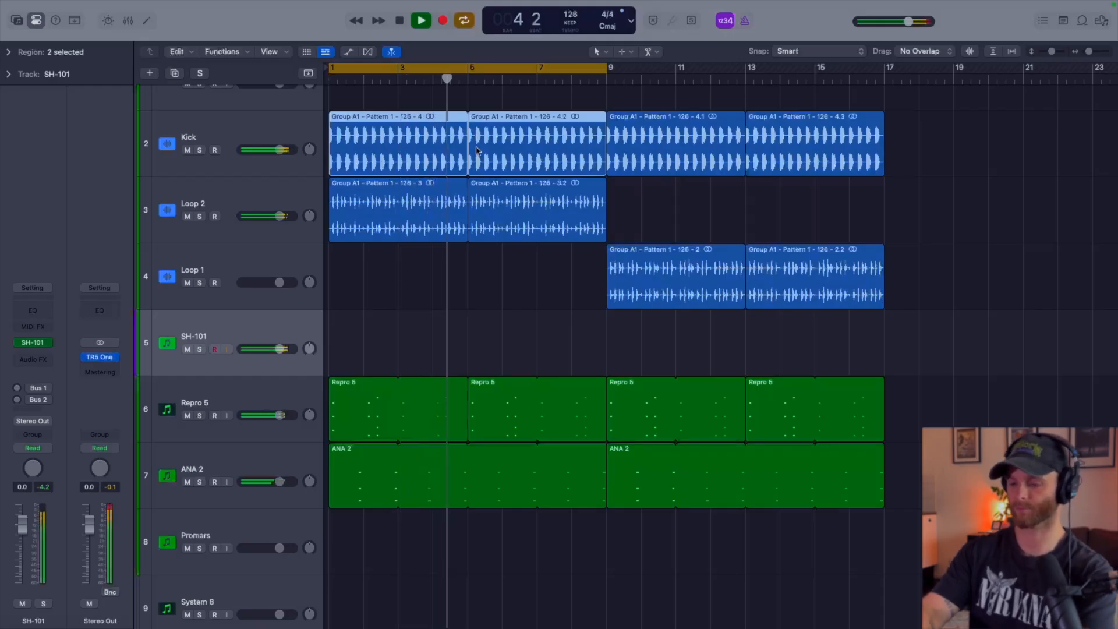
{"action": "key", "text": "space"}
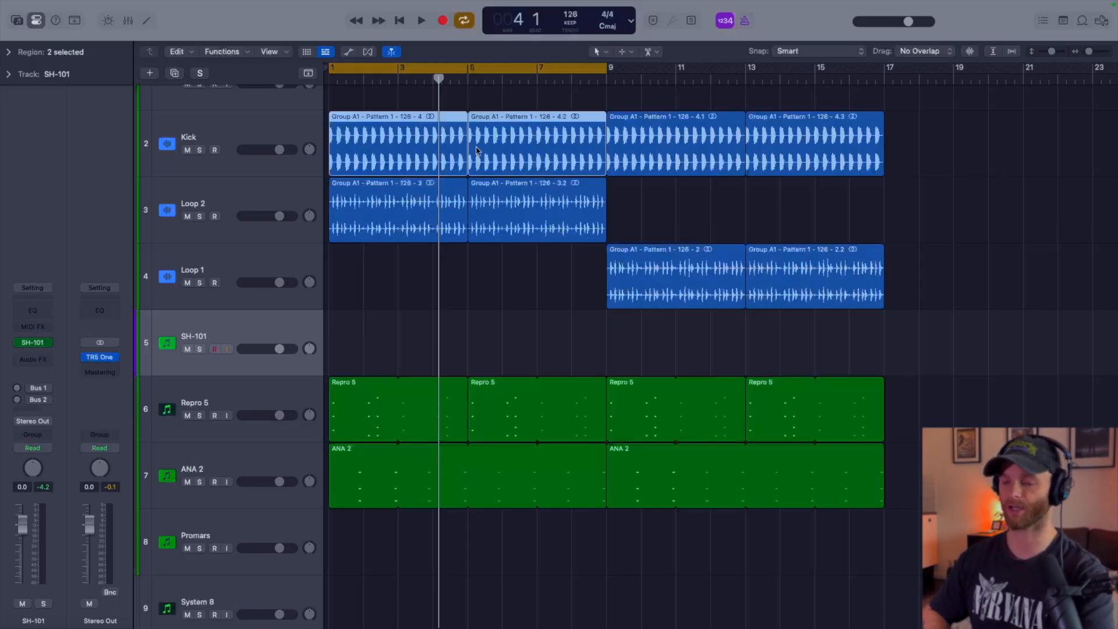
{"action": "key", "text": "space"}
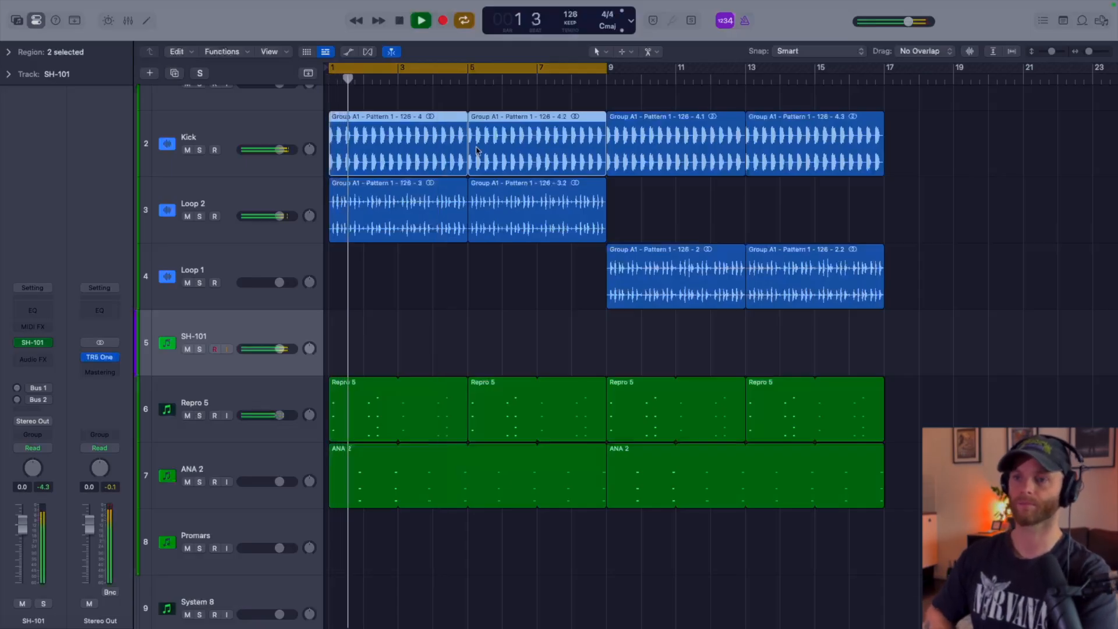
{"action": "key", "text": "space"}
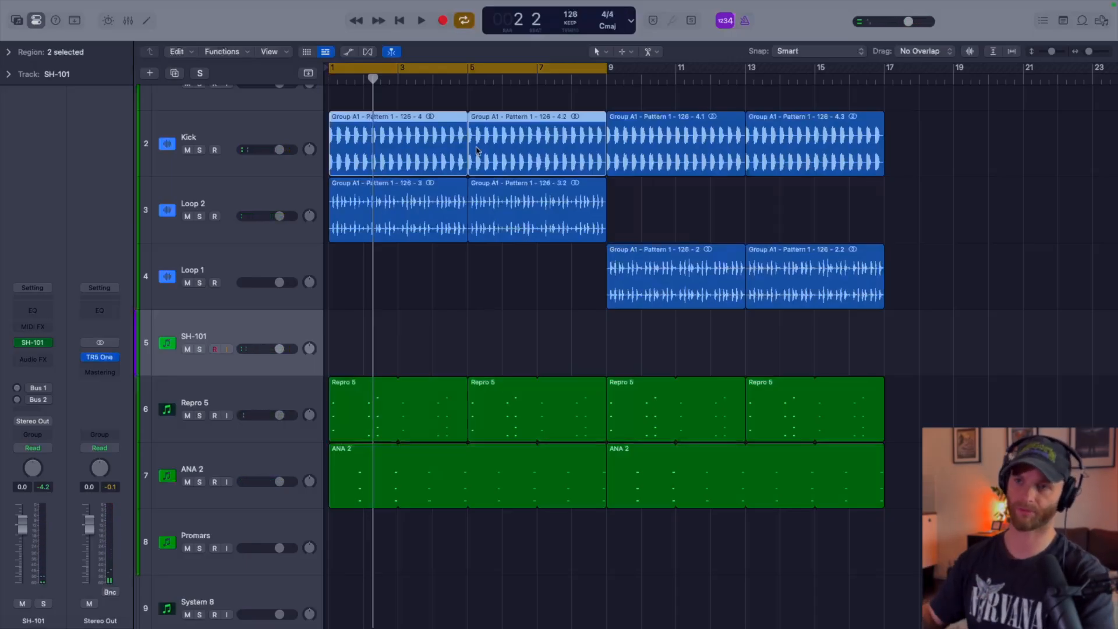
- Select the Kick track and play the start of the loop without the SH-101 bass for comparison
{"action": "left_click", "coordinate": [250, 135]}
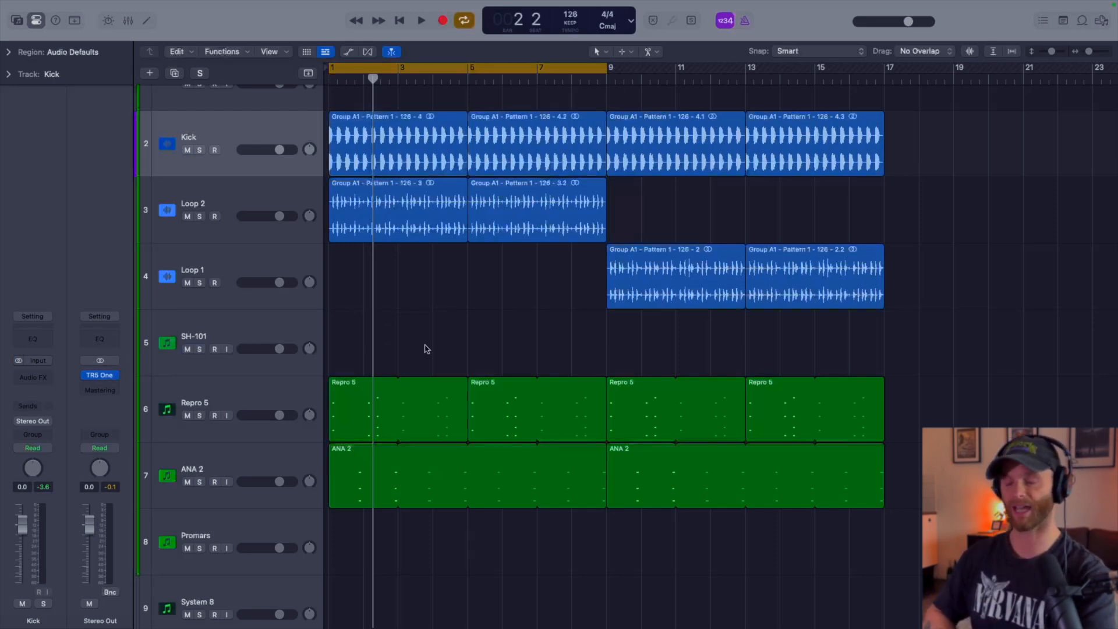
{"action": "key", "text": "space"}
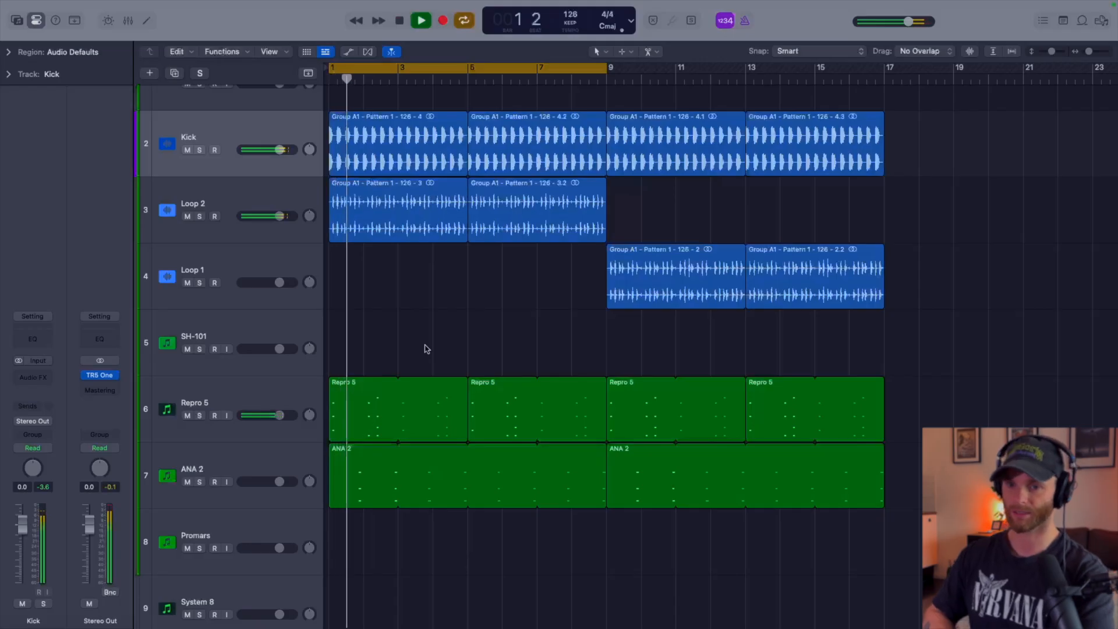
{"action": "key", "text": "space"}
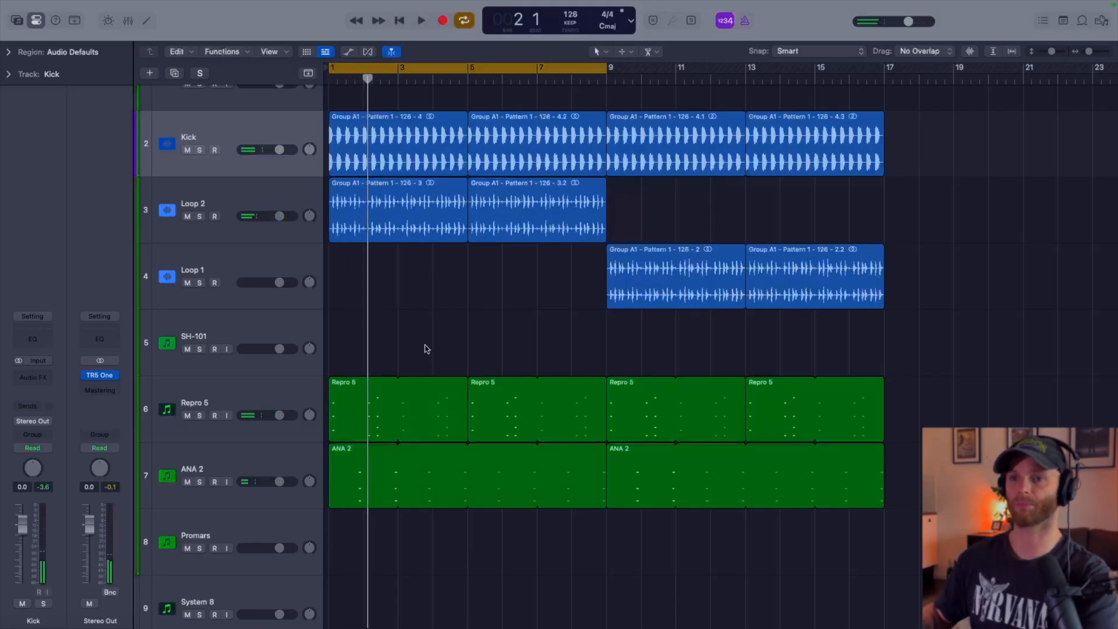
- Reselect the SH-101 track and rehearse the bassline over the loop, restarting playback from bar 1
{"action": "left_click", "coordinate": [212, 315]}
{"action": "scroll", "coordinate": [397, 340], "scroll_direction": "down", "scroll_amount": 1}
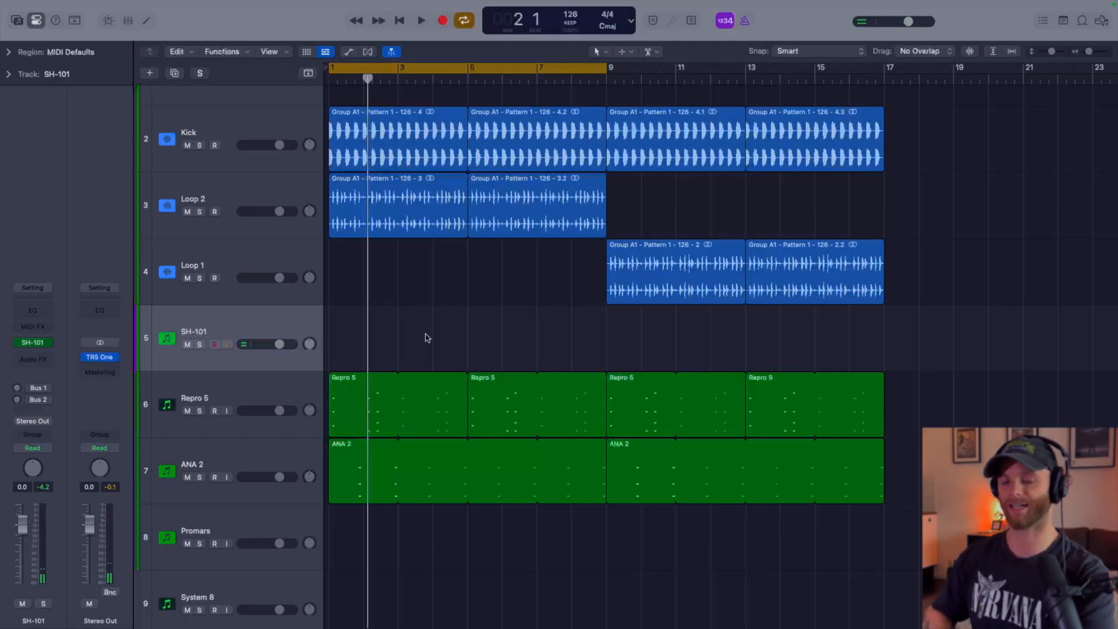
{"action": "key", "text": "space"}
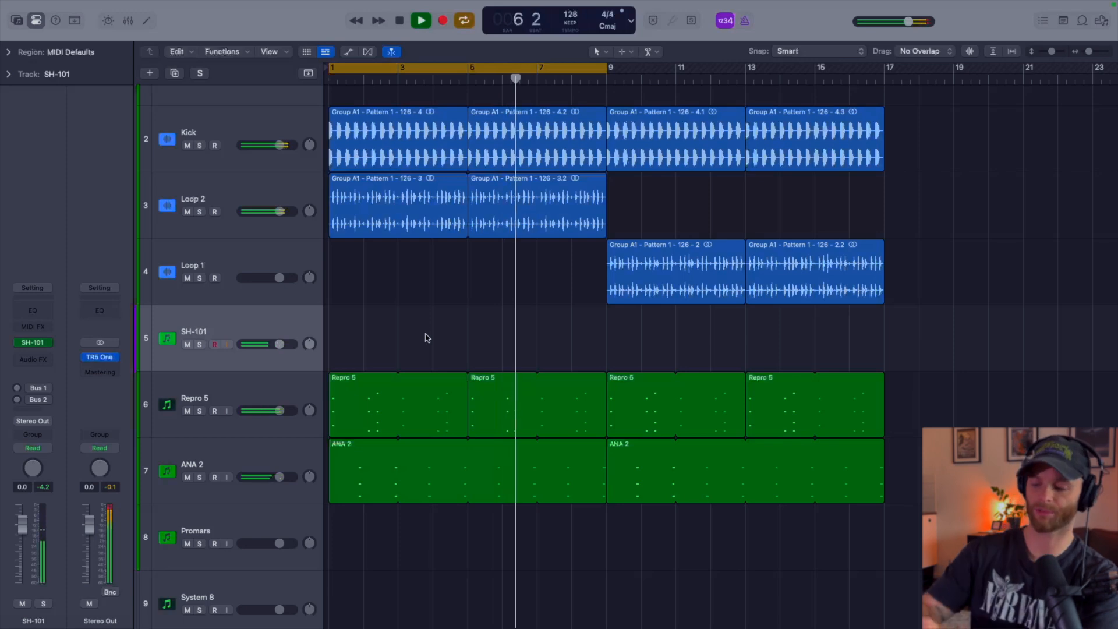
{"action": "key", "text": "space"}
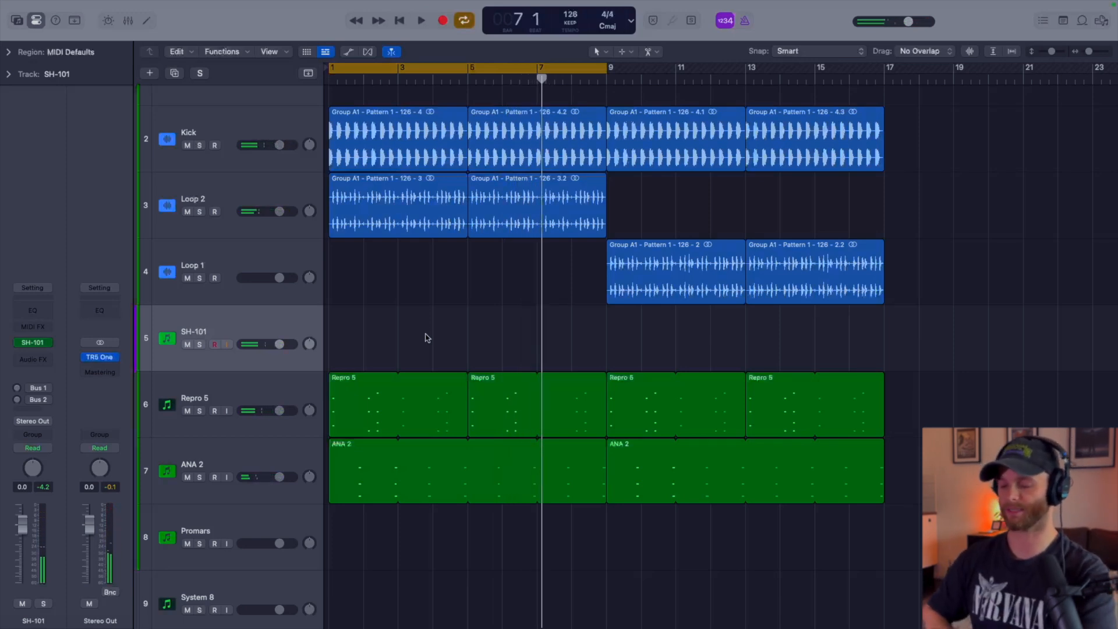
{"action": "key", "text": "Return"}
{"action": "key", "text": "space"}
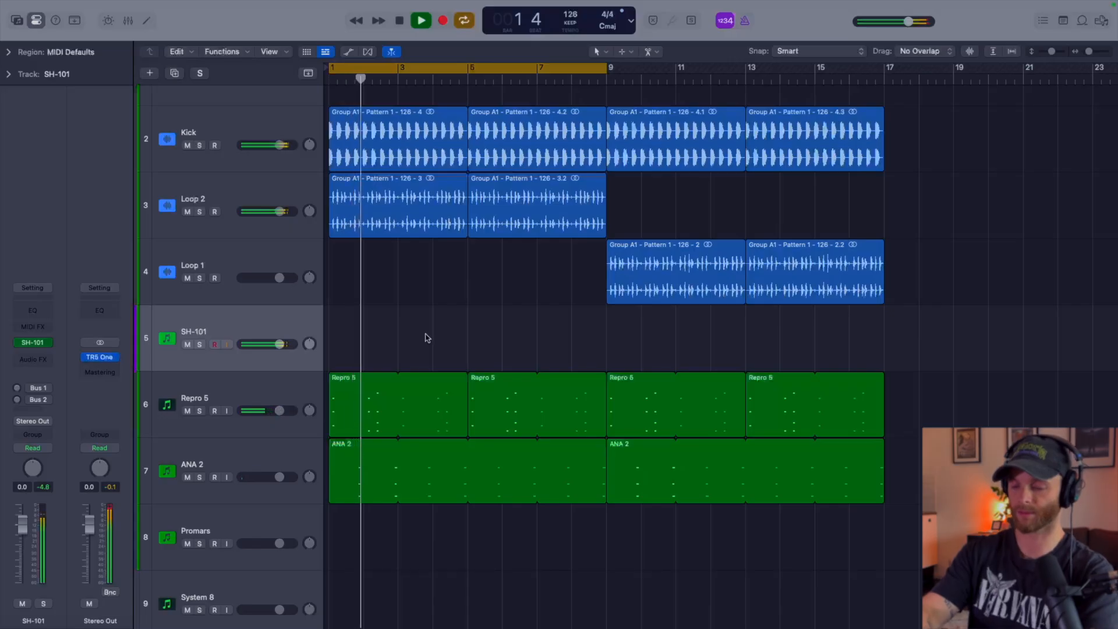
- Record looped takes of the SH-101 bassline over the bars 1 to 9 cycle
{"action": "key", "text": "space"}
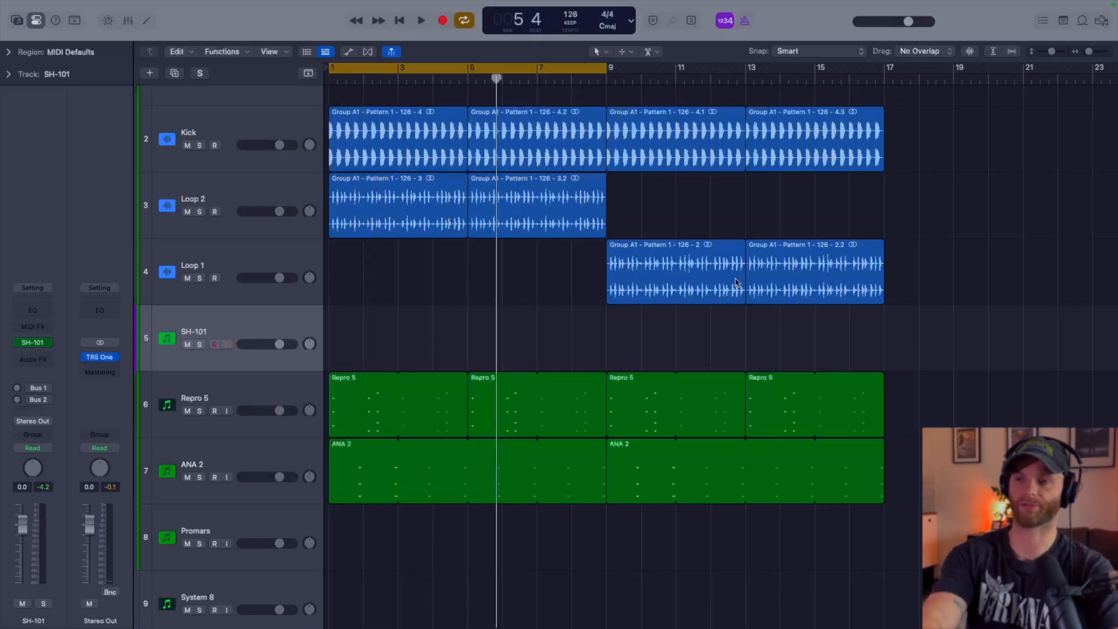
{"action": "key", "text": "r"}
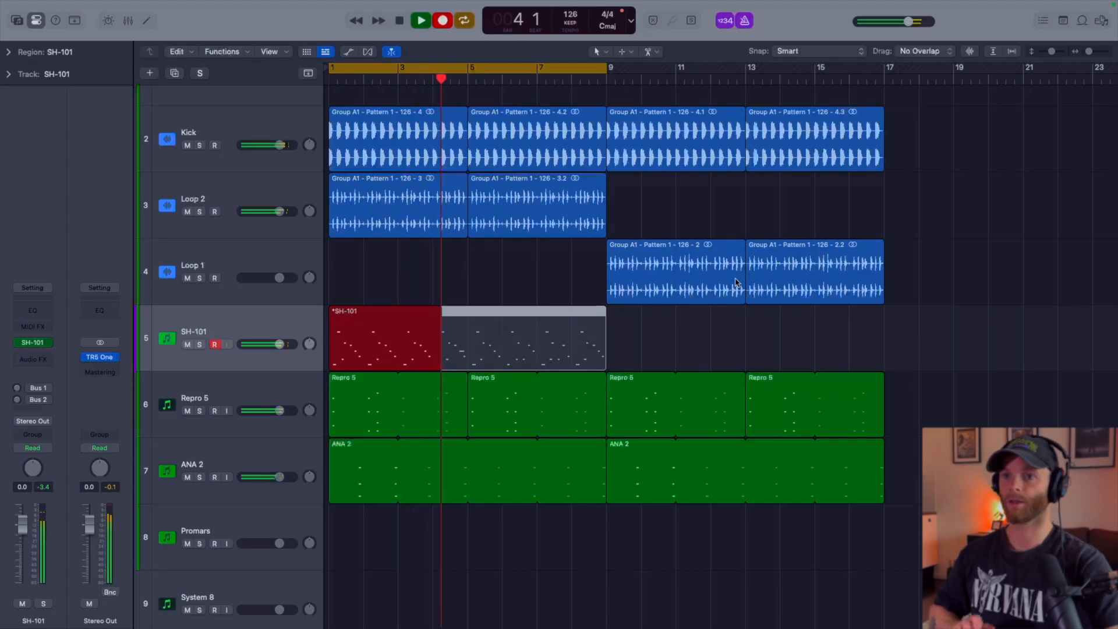
{"action": "key", "text": "space"}
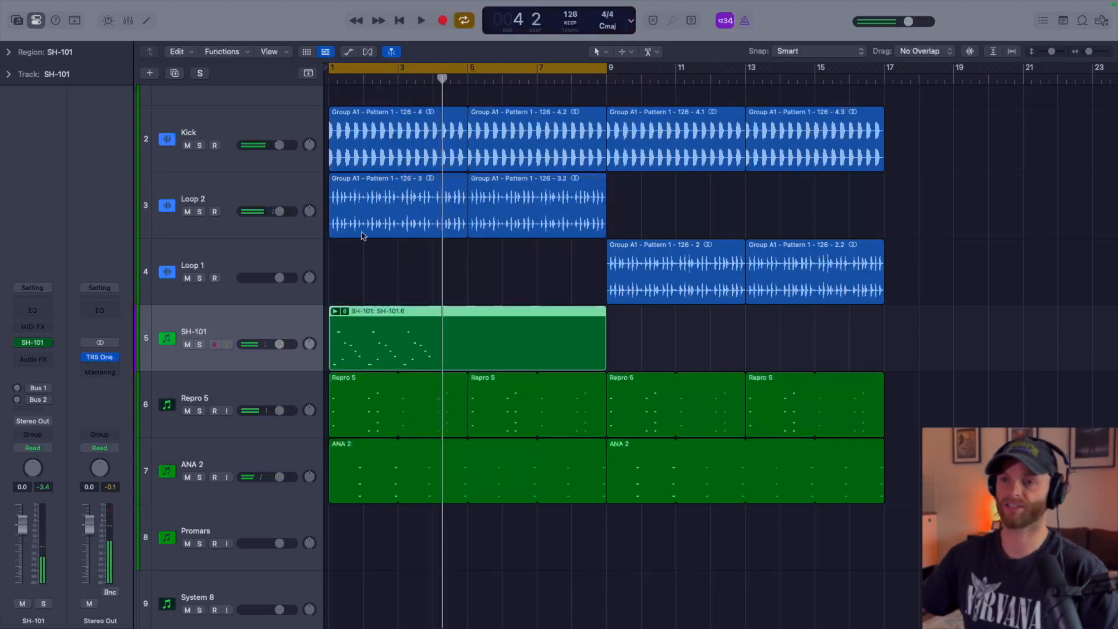
- Expand the SH-101 take folder, review the newest take's notes in the Piano Roll during playback, and close the editor
{"action": "left_click", "coordinate": [336, 313]}
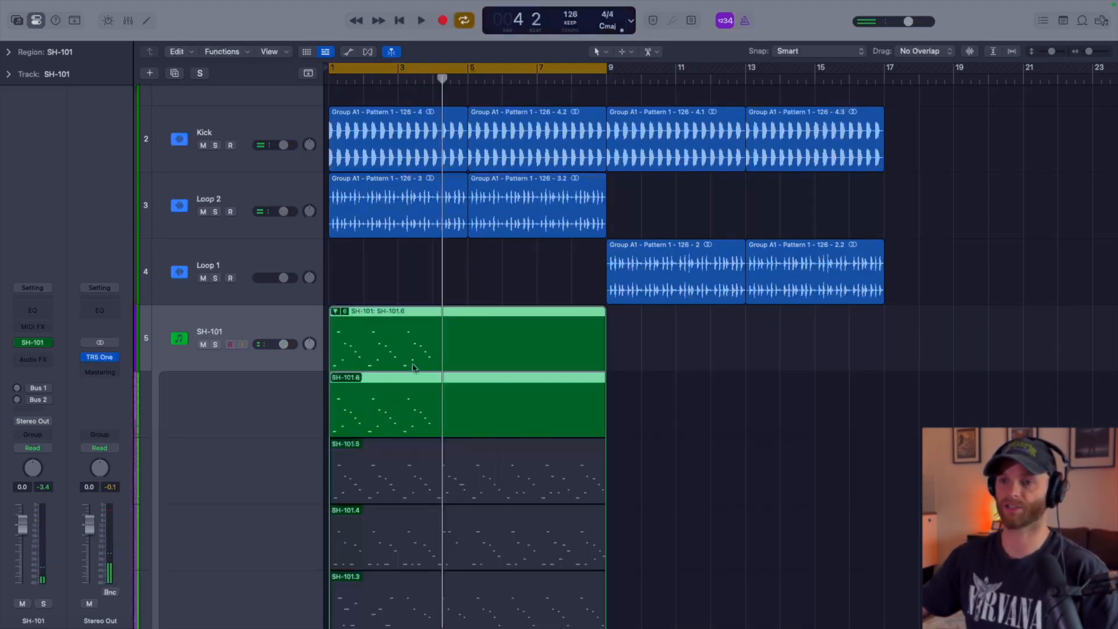
{"action": "double_click", "coordinate": [401, 399]}
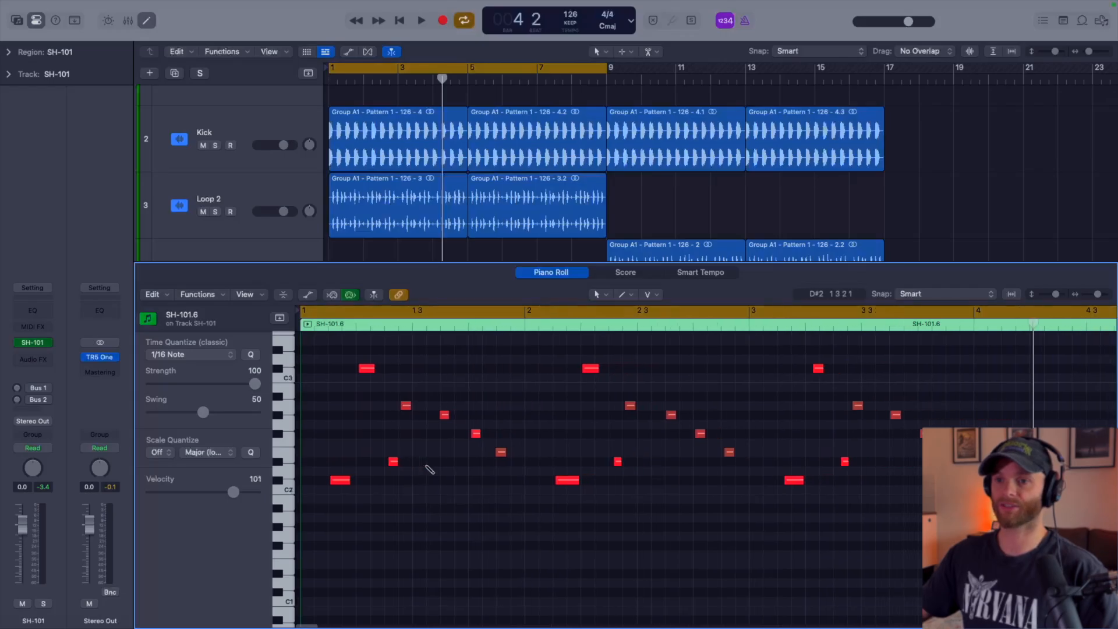
{"action": "left_click", "coordinate": [427, 467], "text": "ctrl+alt"}
{"action": "key", "text": "space"}
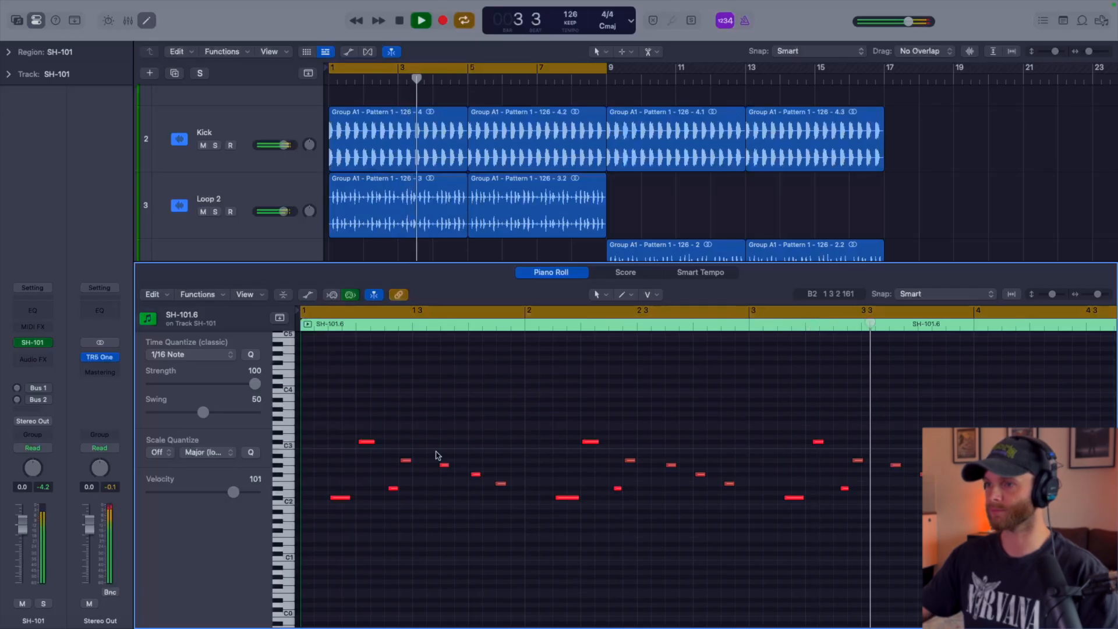
{"action": "key", "text": "space"}
{"action": "key", "text": "p"}
{"action": "left_click", "coordinate": [386, 219]}
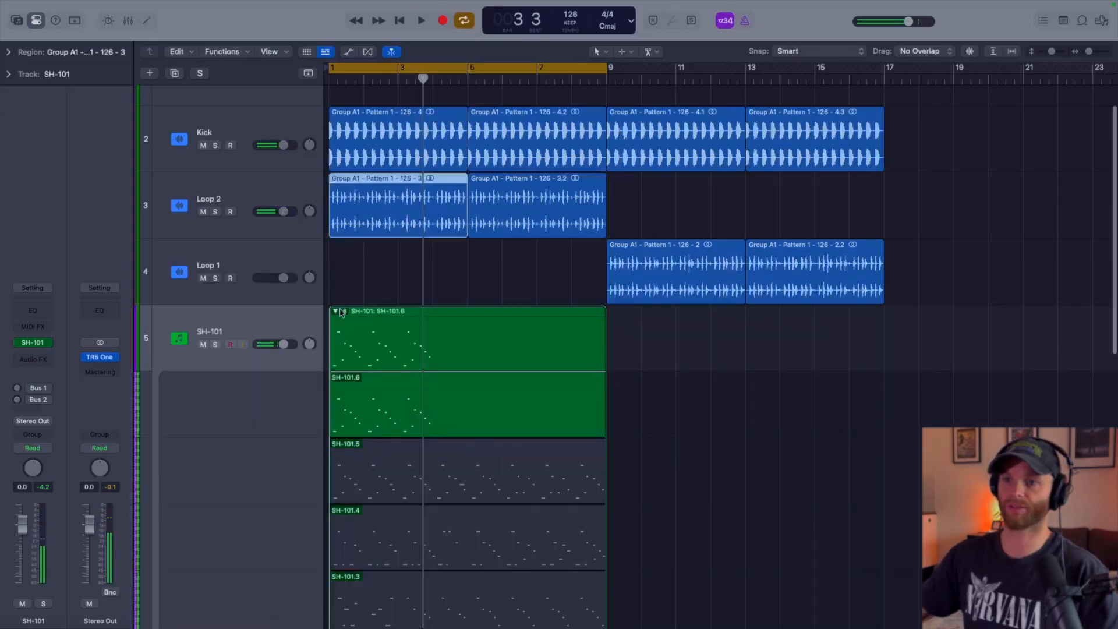
- Flatten the SH-101 take folder to take SH-101.6 and delete its content from bar 3 to bar 9
{"action": "left_click", "coordinate": [342, 312]}
{"action": "left_click", "coordinate": [378, 441]}
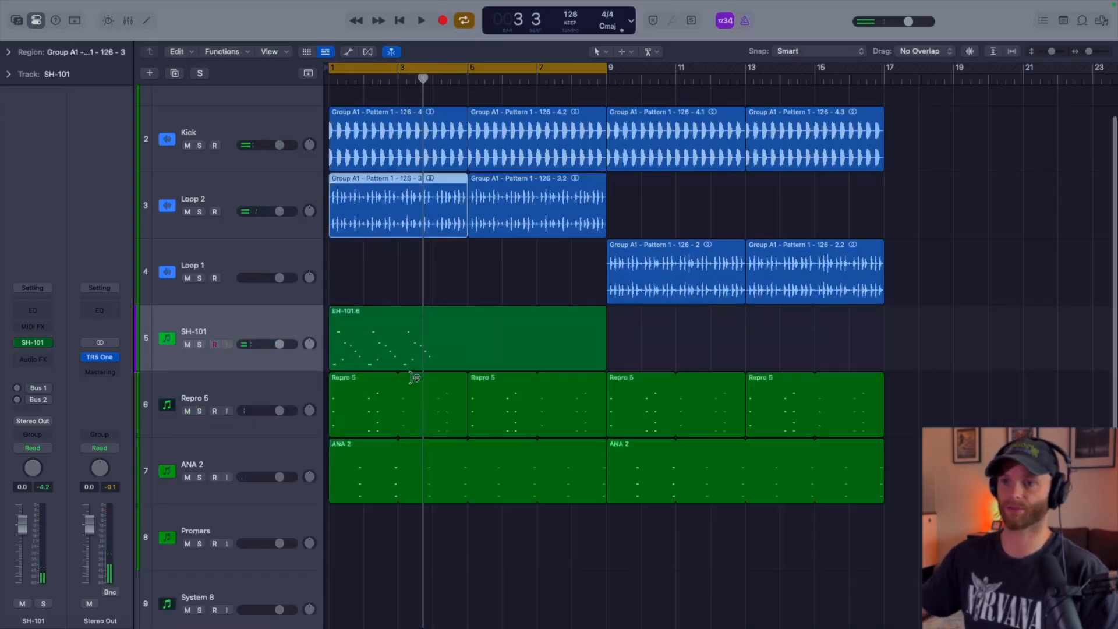
{"action": "scroll", "coordinate": [414, 378], "scroll_direction": "up", "scroll_amount": 3}
{"action": "scroll", "coordinate": [419, 348], "scroll_direction": "up", "scroll_amount": 3}
{"action": "scroll", "coordinate": [442, 357], "scroll_direction": "down", "scroll_amount": 1}
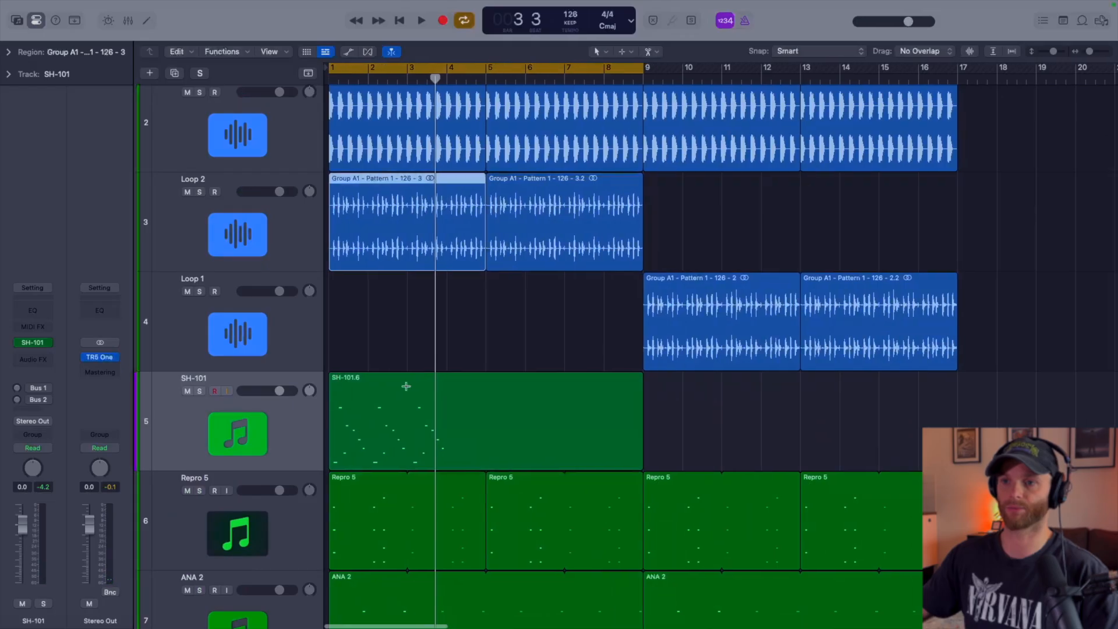
{"action": "left_click_drag", "start_coordinate": [406, 386], "coordinate": [643, 407]}
{"action": "key", "text": "Delete"}
- Set the cycle range to bars 1 to 3 and play the trimmed SH-101.6 region in the Piano Roll
{"action": "key", "text": "c"}
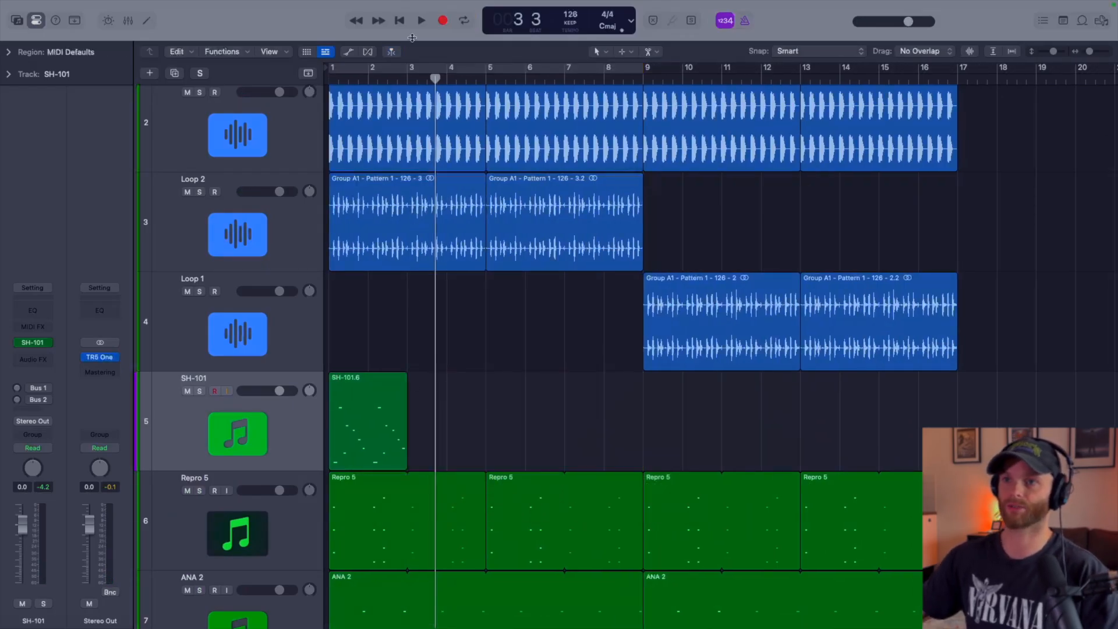
{"action": "left_click_drag", "start_coordinate": [410, 70], "coordinate": [263, 119]}
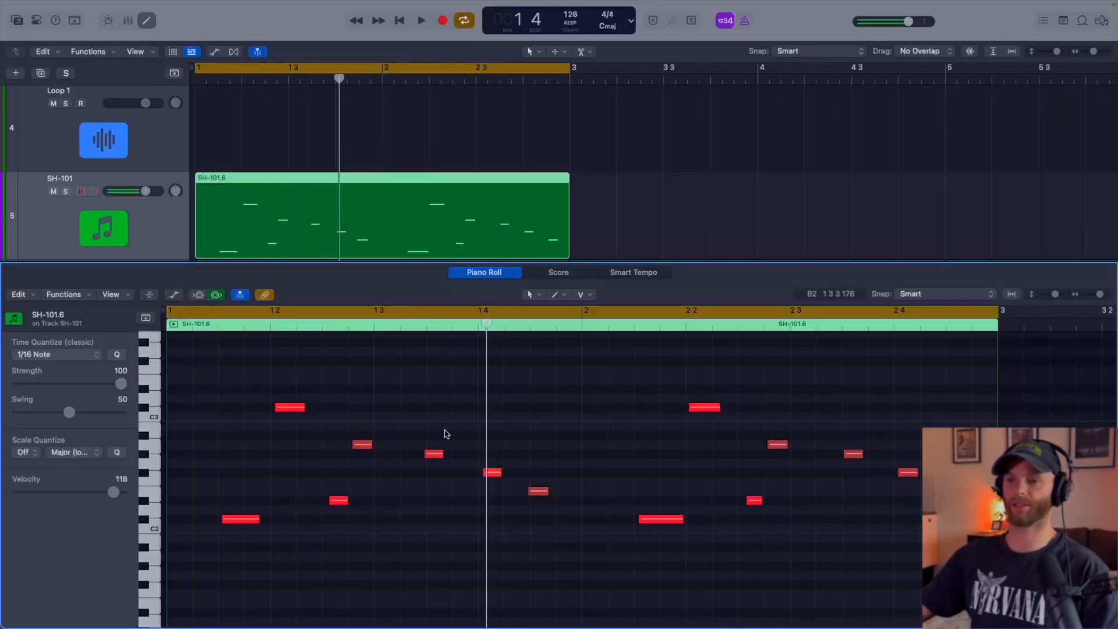
{"action": "key", "text": "space"}
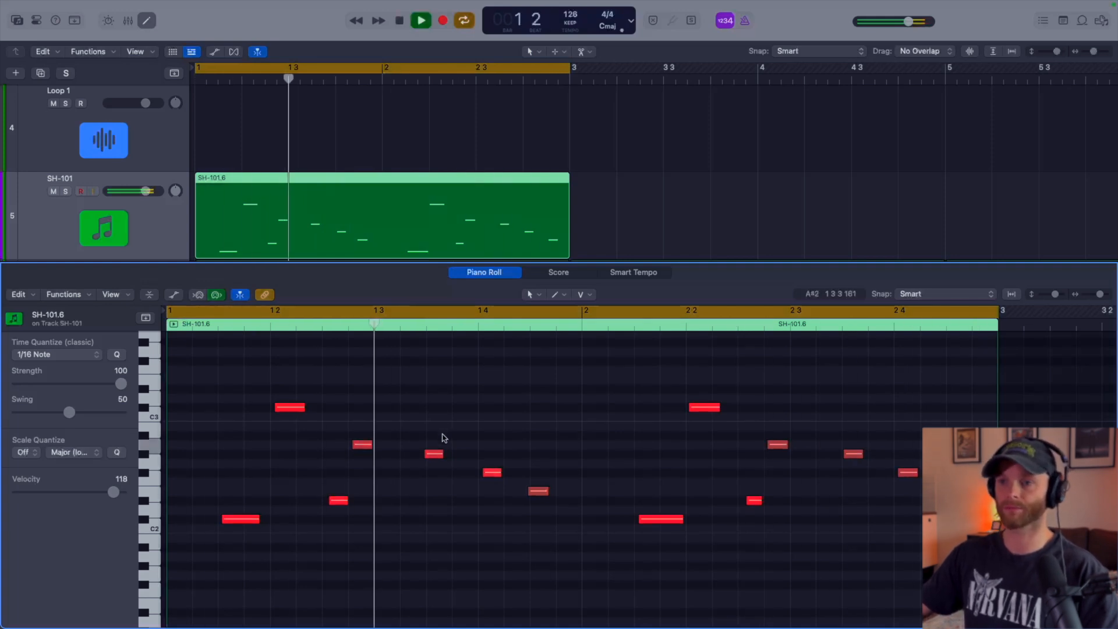
- Mute the G#2 note after beat 3 of bar 1 and replay the loop without it
{"action": "left_click_drag", "start_coordinate": [427, 430], "coordinate": [434, 478]}
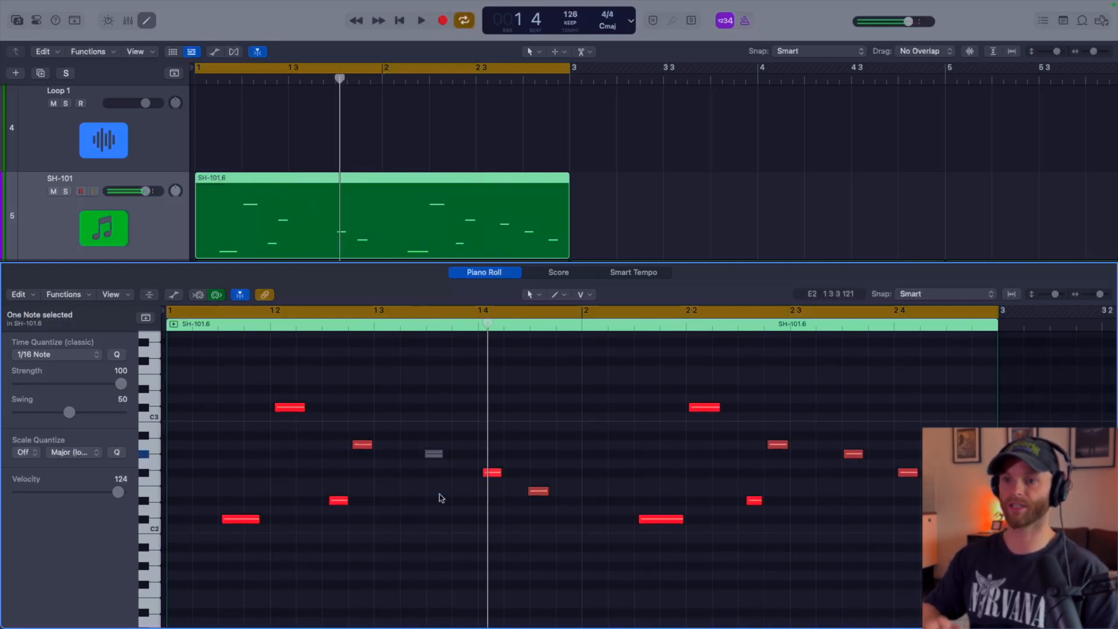
{"action": "key", "text": "space"}
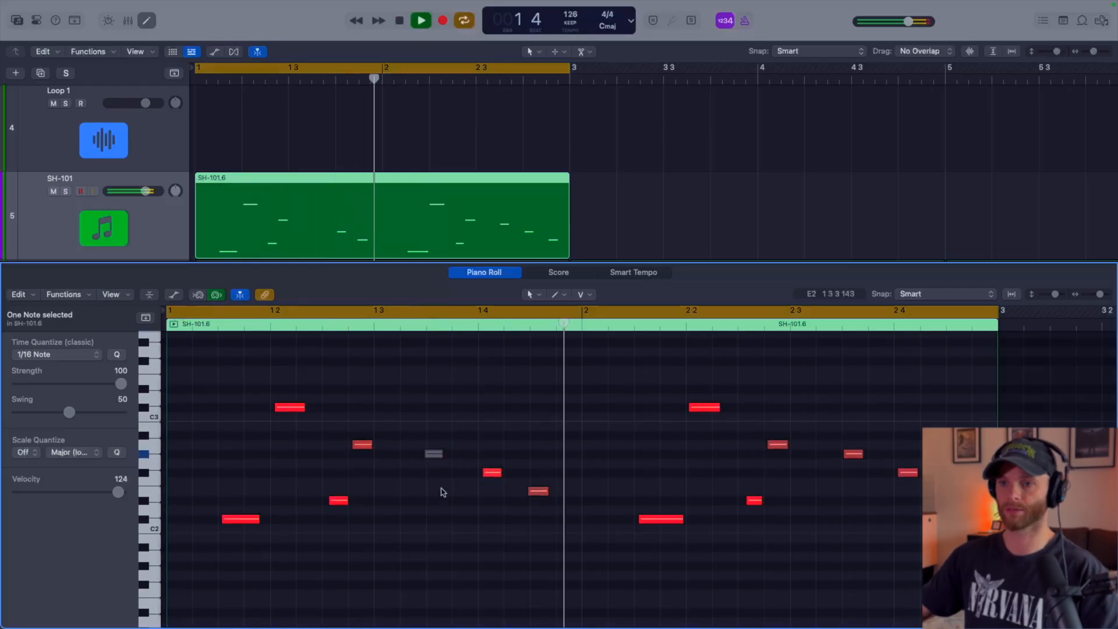
{"action": "key", "text": "space"}
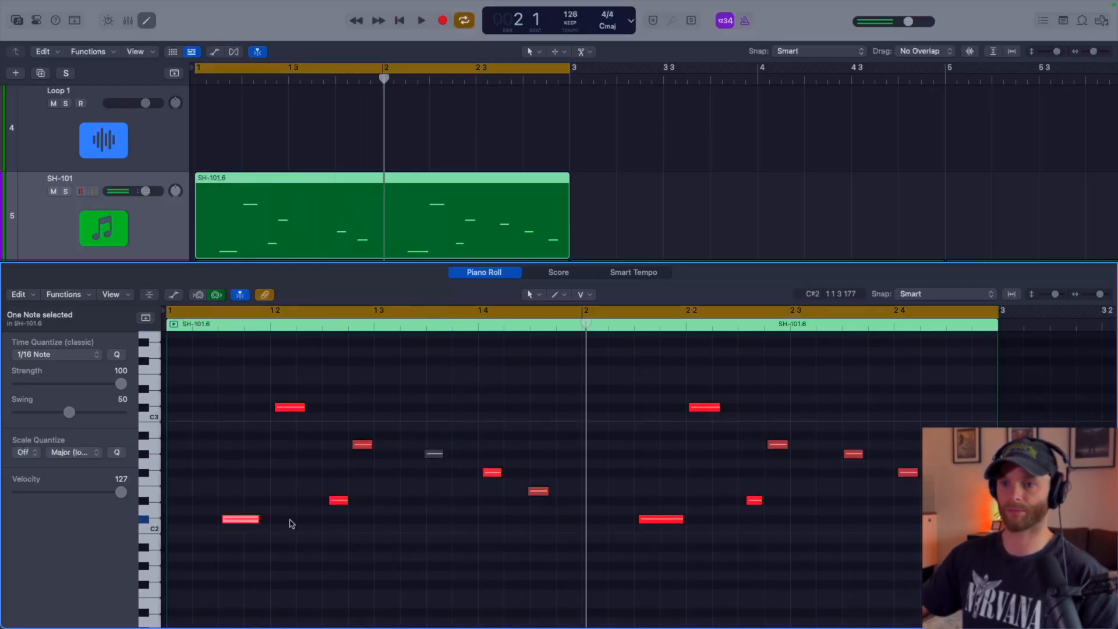
- Copy the first C#2 note to beat 3 of bar 1, shift the copy one sixteenth later and play the loop
{"action": "left_click_drag", "start_coordinate": [292, 523], "coordinate": [425, 521]}
{"action": "key", "text": "space"}
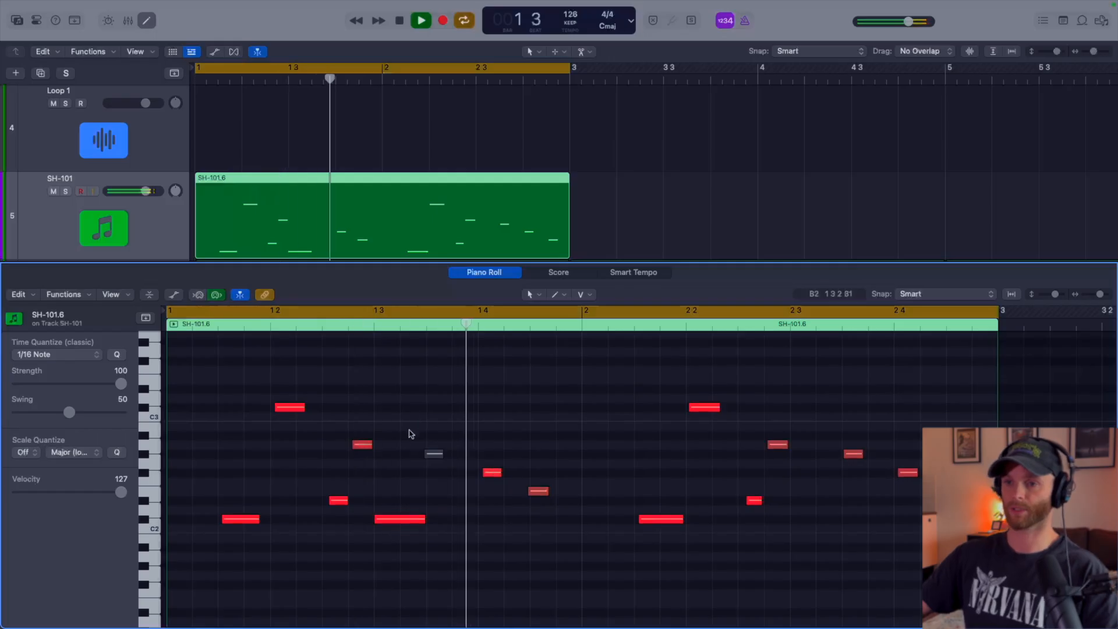
{"action": "key", "text": "space"}
{"action": "left_click_drag", "start_coordinate": [393, 526], "coordinate": [419, 525]}
{"action": "key", "text": "space"}
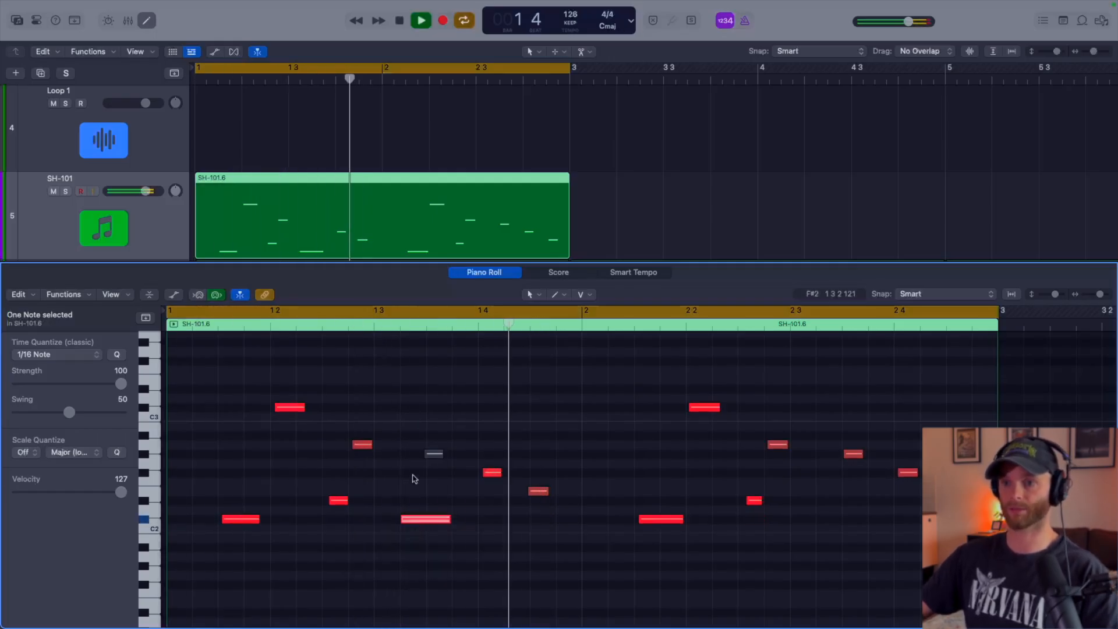
- Transpose the copied note after beat 3 of bar 1 down to B1 and replay the loop
{"action": "key", "text": "space"}
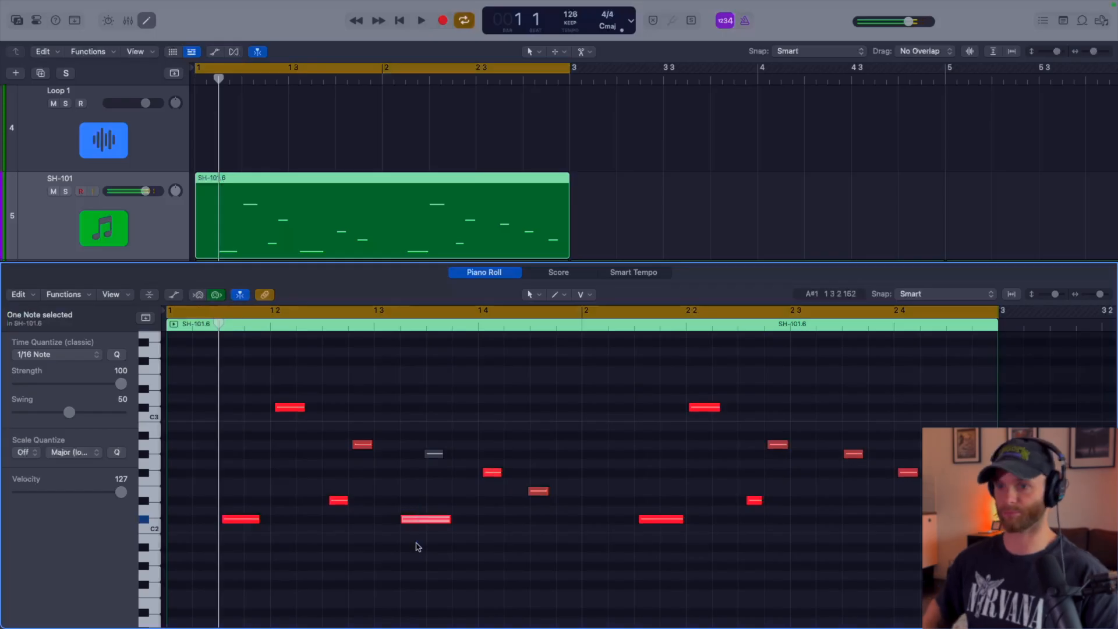
{"action": "key", "text": "space"}
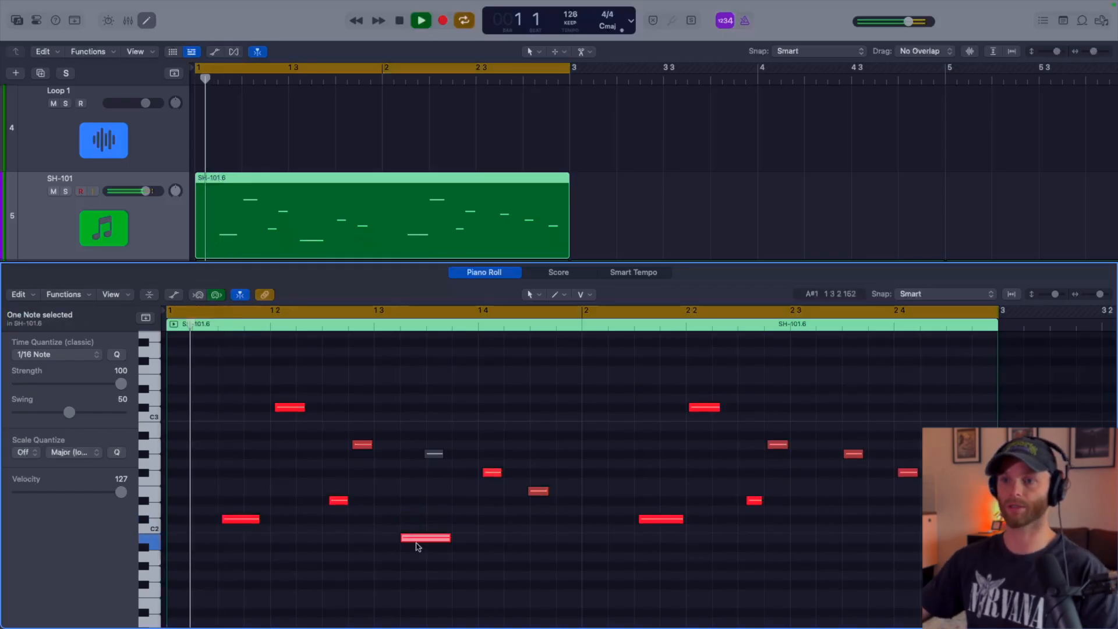
{"action": "key", "text": "space"}
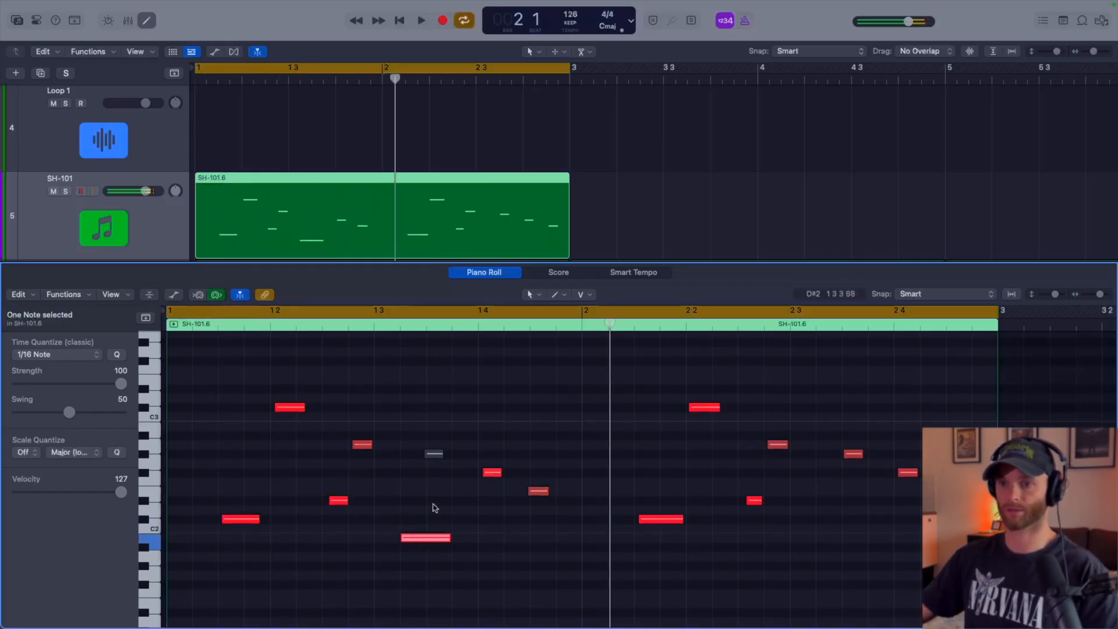
{"action": "key", "text": "space"}
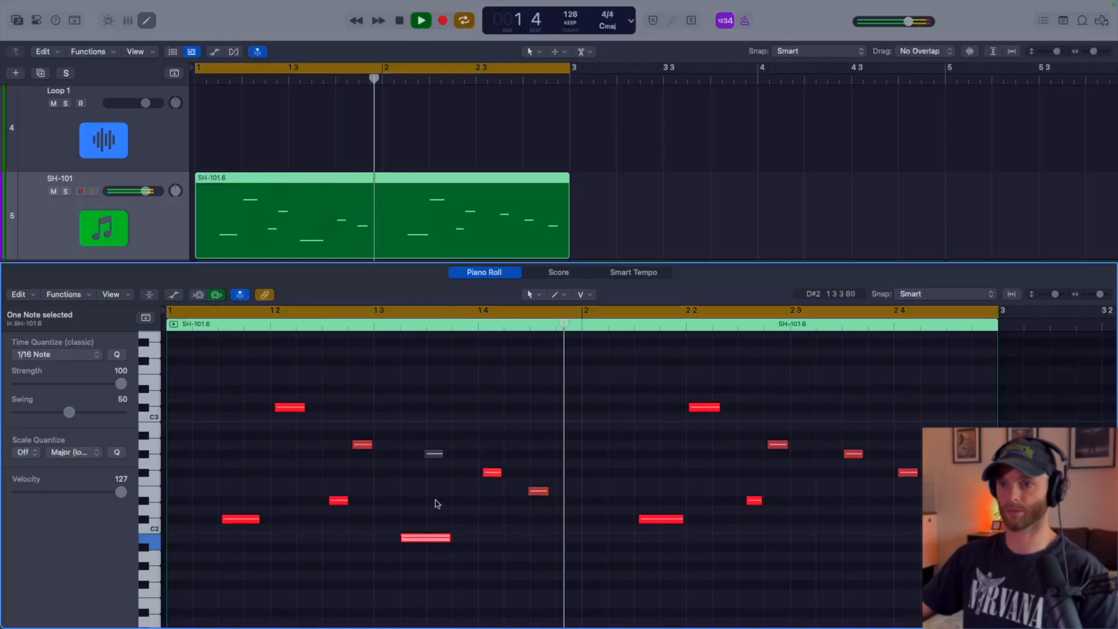
{"action": "key", "text": "space"}
- Replay the start of the loop several times to check the bassline notes of bar 1
{"action": "left_click_drag", "start_coordinate": [487, 414], "coordinate": [548, 499]}
{"action": "key", "text": "space"}
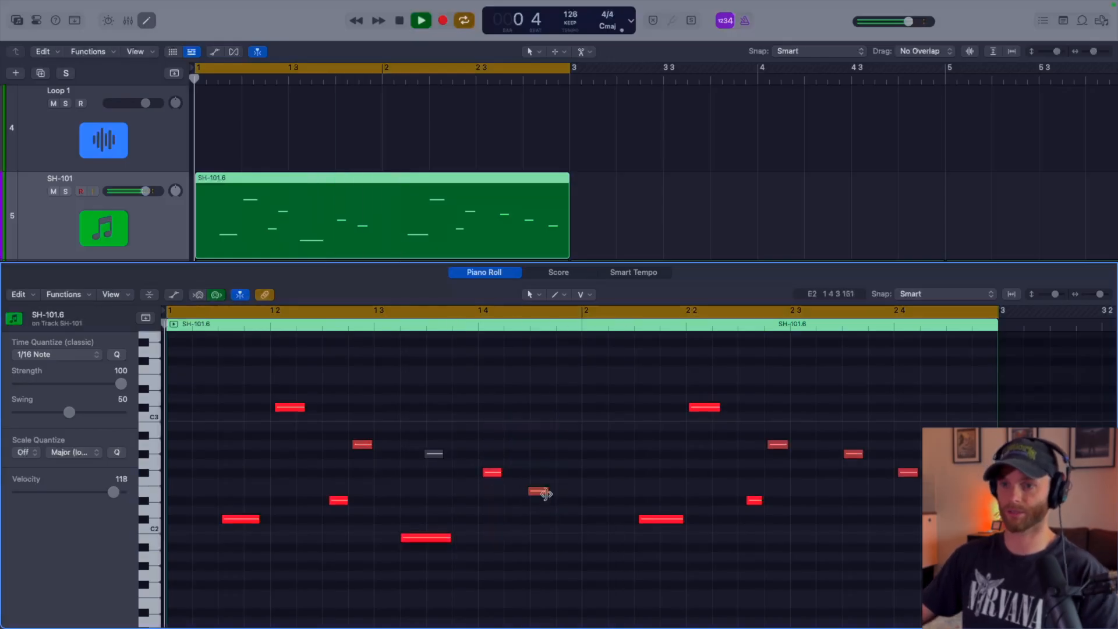
{"action": "key", "text": "space"}
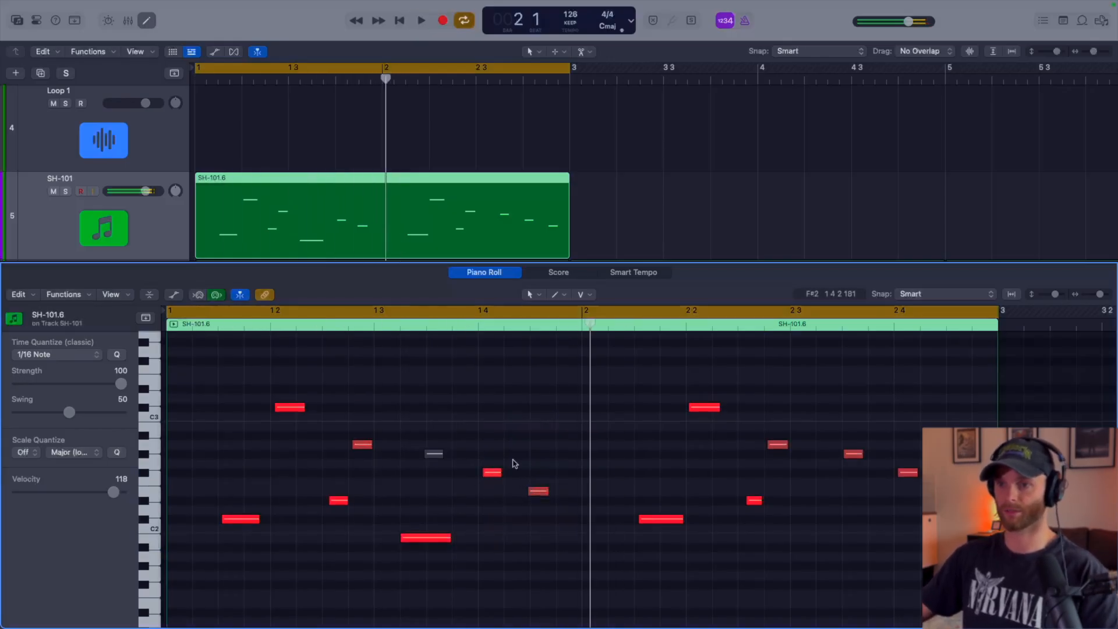
{"action": "key", "text": "space"}
{"action": "key", "text": "space"}
{"action": "key", "text": "space"}
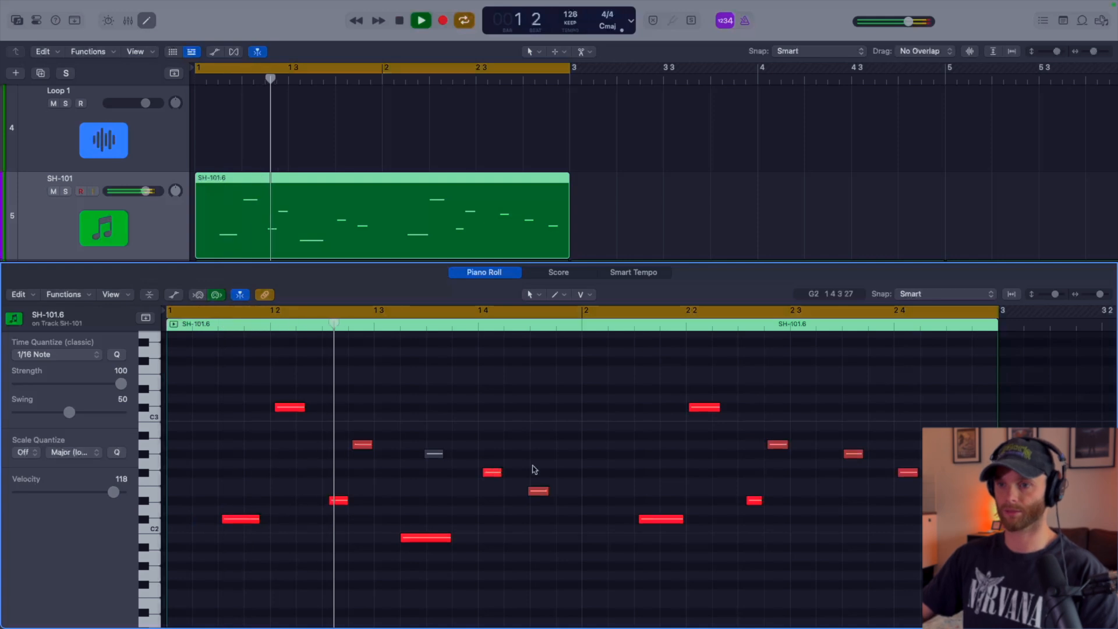
{"action": "key", "text": "space"}
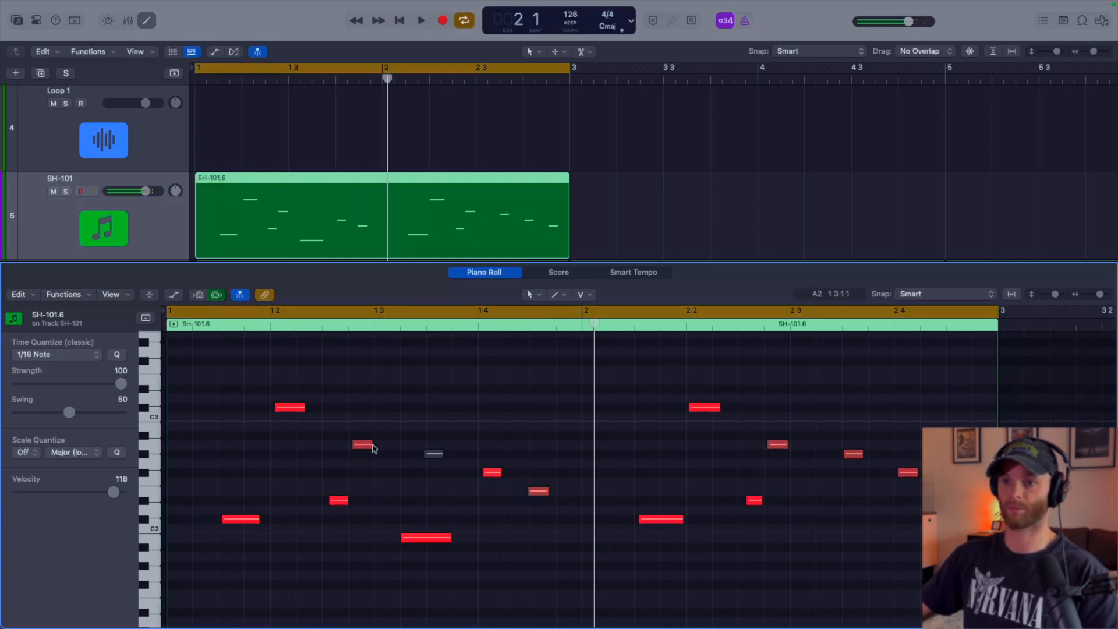
- Try lengthening the A2 note before beat 3 of bar 1 up to the start of the B1 note
{"action": "left_click_drag", "start_coordinate": [374, 448], "coordinate": [399, 447]}
{"action": "key", "text": "space"}
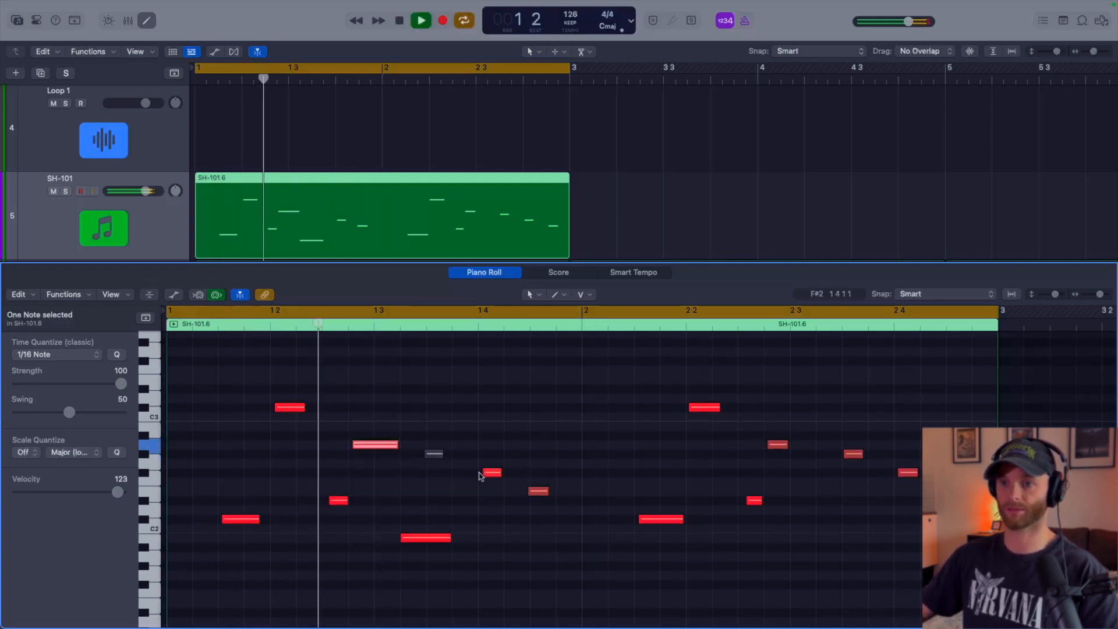
{"action": "key", "text": "super+z"}
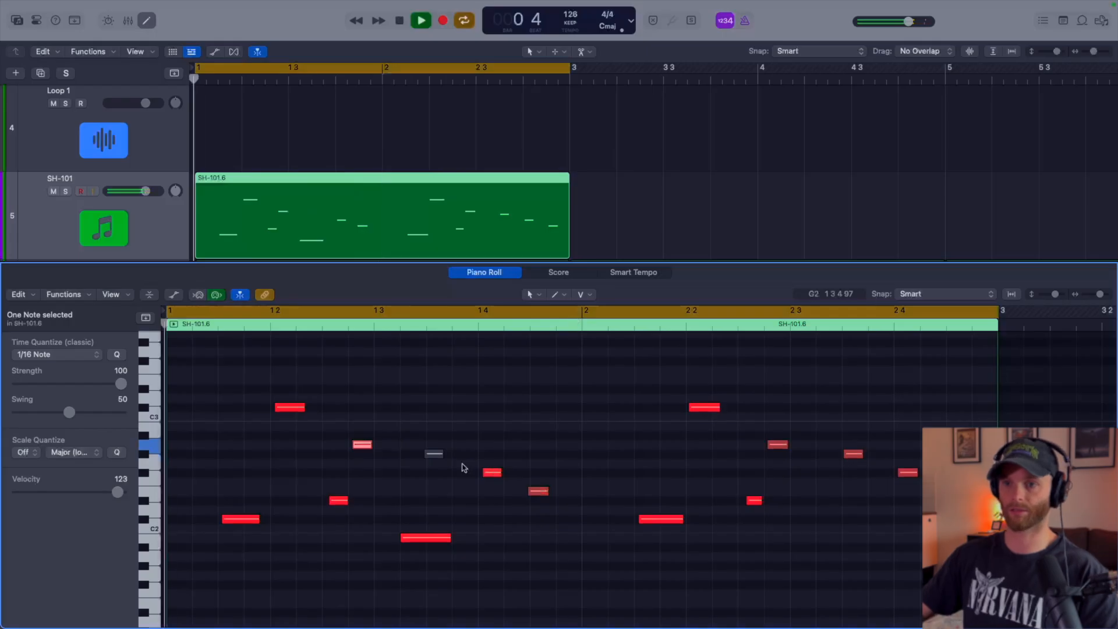
{"action": "key", "text": "space"}
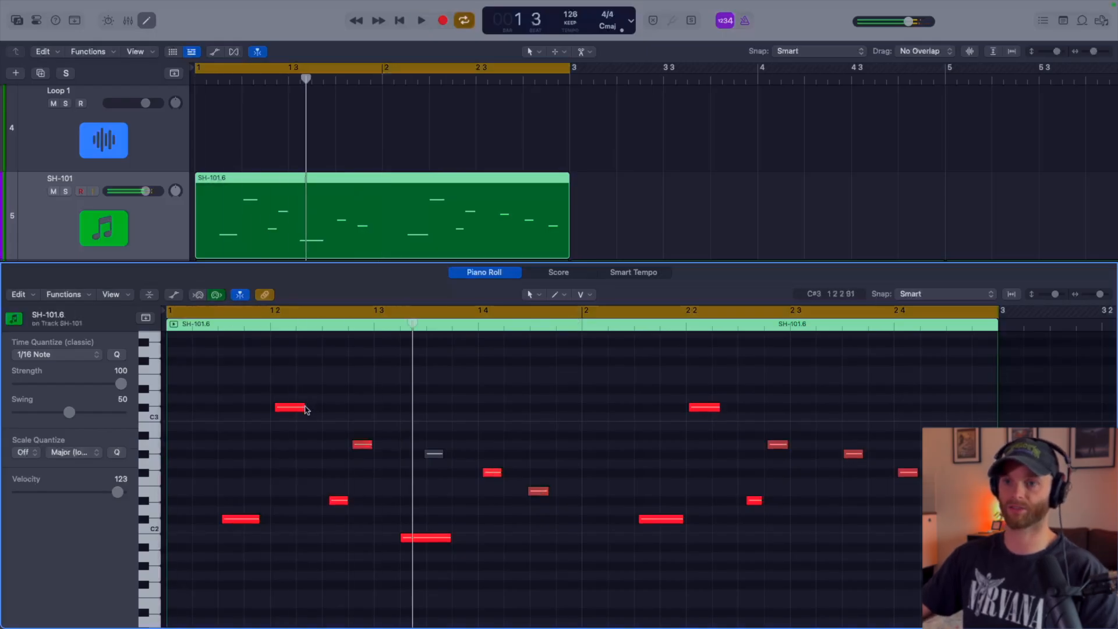
- Lengthen the C#3 note at beat 2 of bar 1 slightly and play the loop
{"action": "left_click_drag", "start_coordinate": [301, 408], "coordinate": [315, 408]}
{"action": "key", "text": "space"}
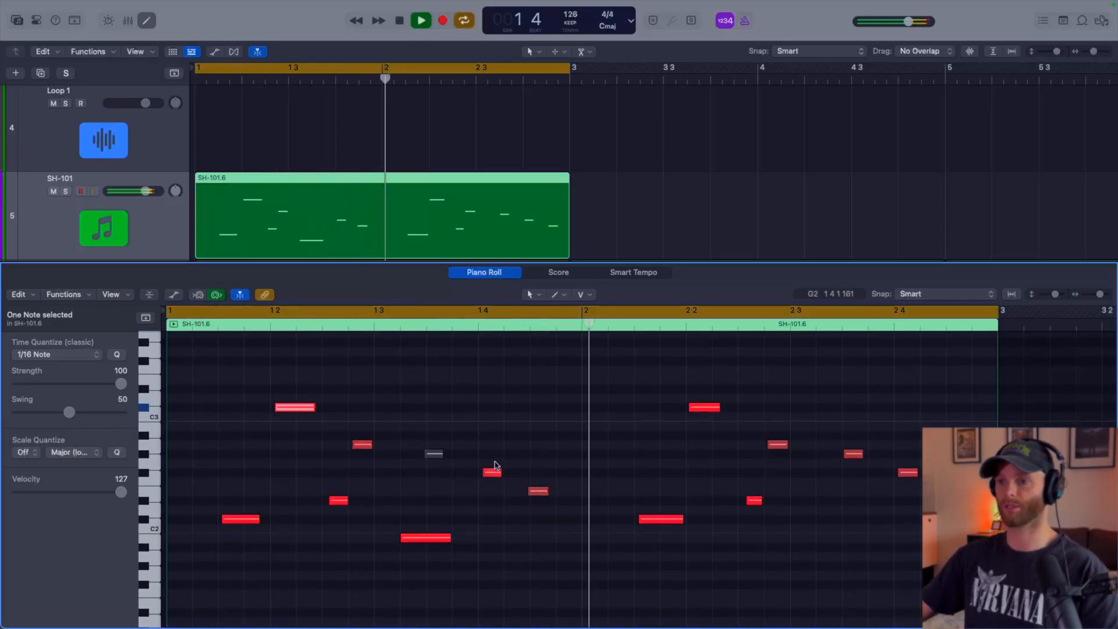
{"action": "scroll", "coordinate": [613, 468], "scroll_direction": "down", "scroll_amount": 5}
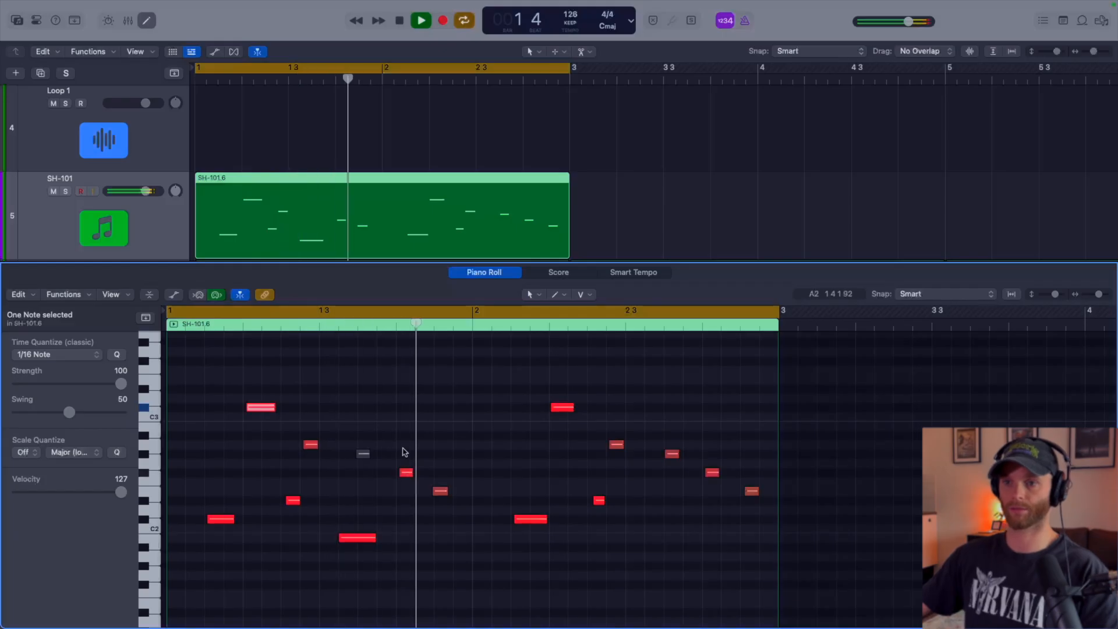
{"action": "key", "text": "space"}
- Delete the muted G#2 note, extend the B1 note to beat 4 of bar 1 and play the loop
{"action": "left_click", "coordinate": [376, 437]}
{"action": "scroll", "coordinate": [379, 527], "scroll_direction": "right", "scroll_amount": 1}
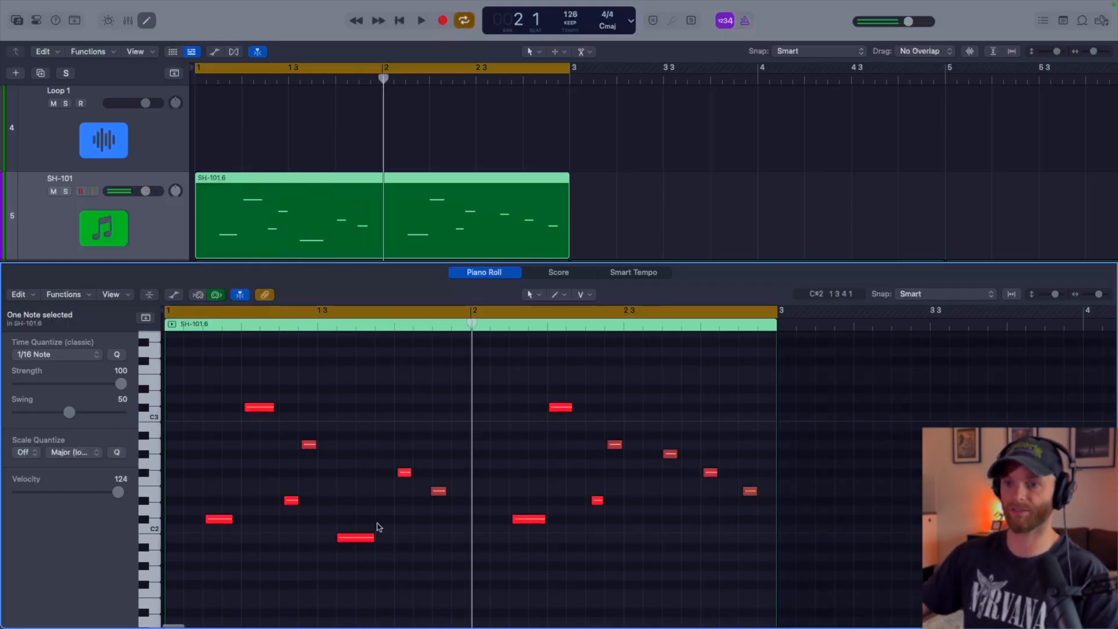
{"action": "left_click_drag", "start_coordinate": [371, 537], "coordinate": [394, 537]}
{"action": "key", "text": "space"}
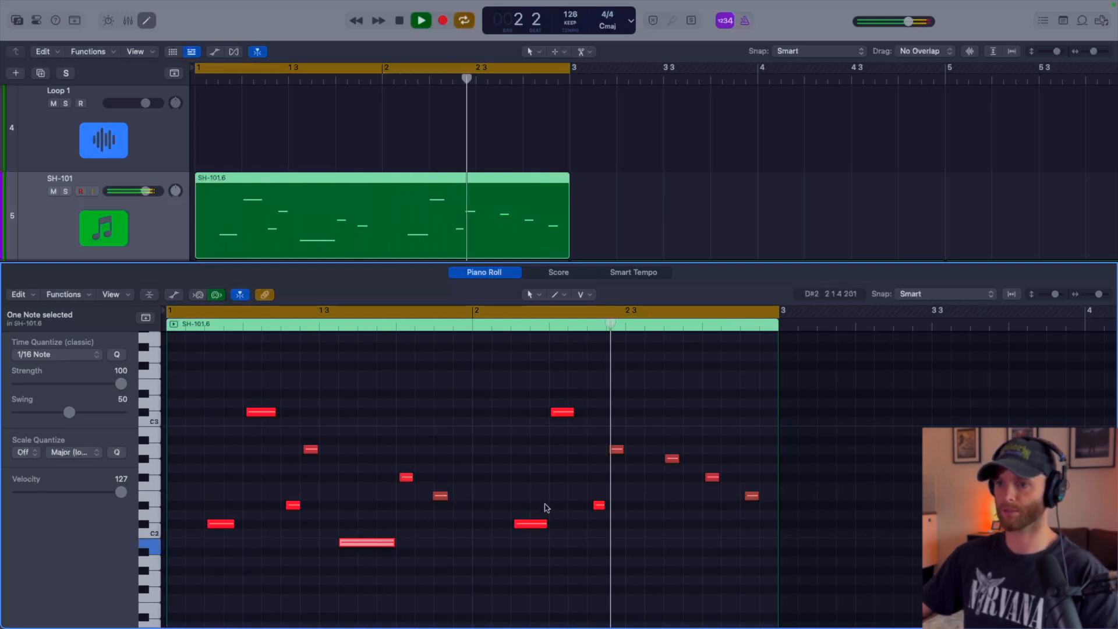
- Transpose the short third note of bar 2 down to B1 and play the loop from bar 1
{"action": "key", "text": "space"}
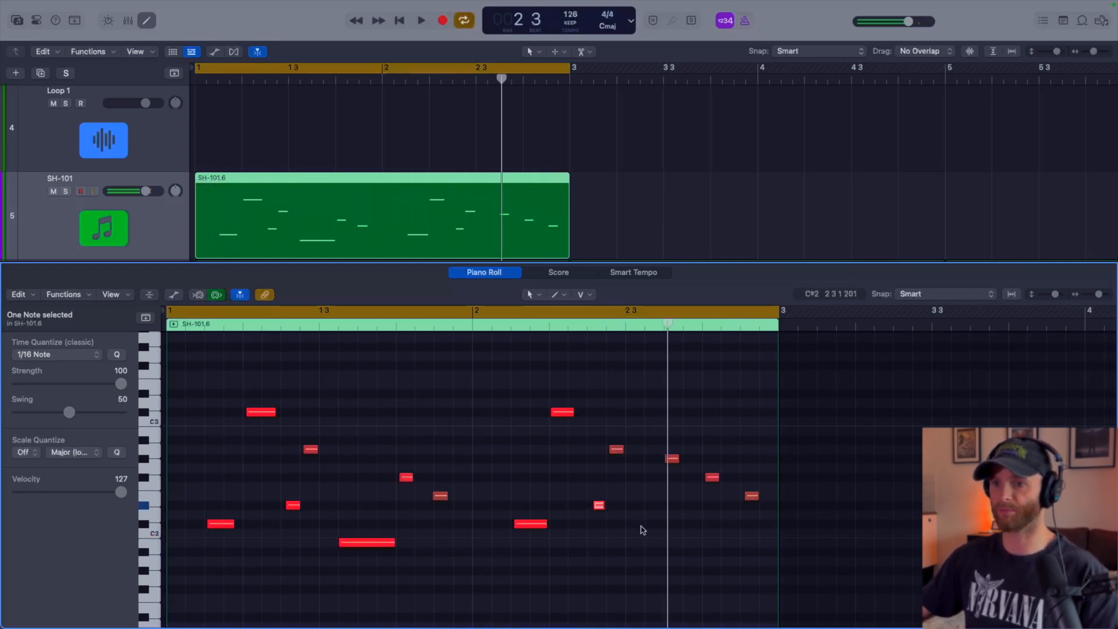
{"action": "scroll", "coordinate": [625, 542], "scroll_direction": "up", "scroll_amount": 3}
{"action": "scroll", "coordinate": [623, 539], "scroll_direction": "right", "scroll_amount": 2}
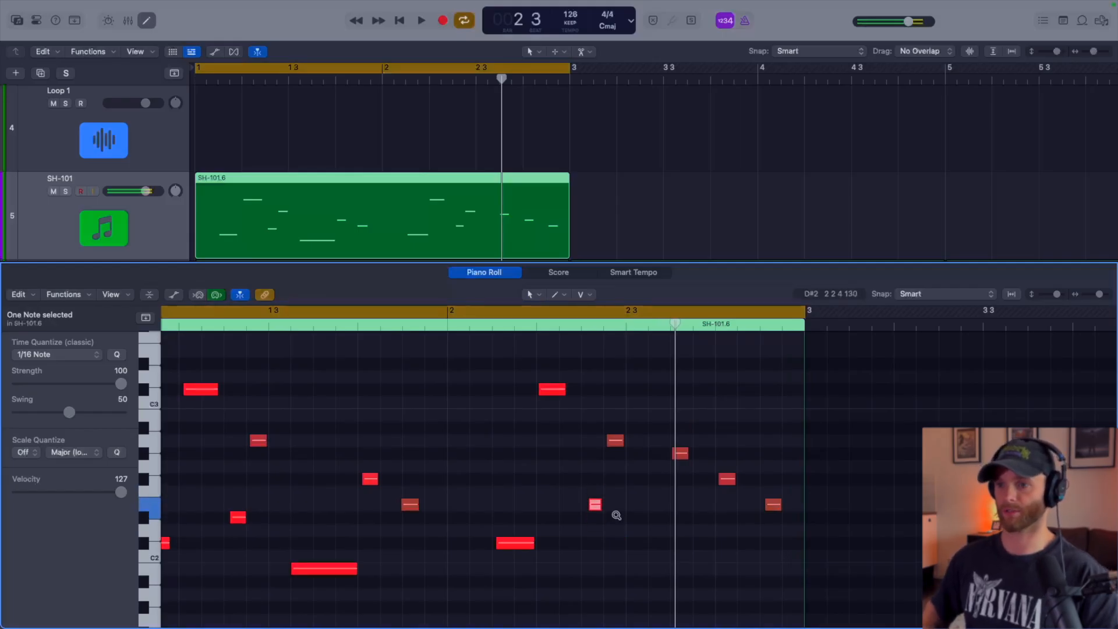
{"action": "key", "text": "space"}
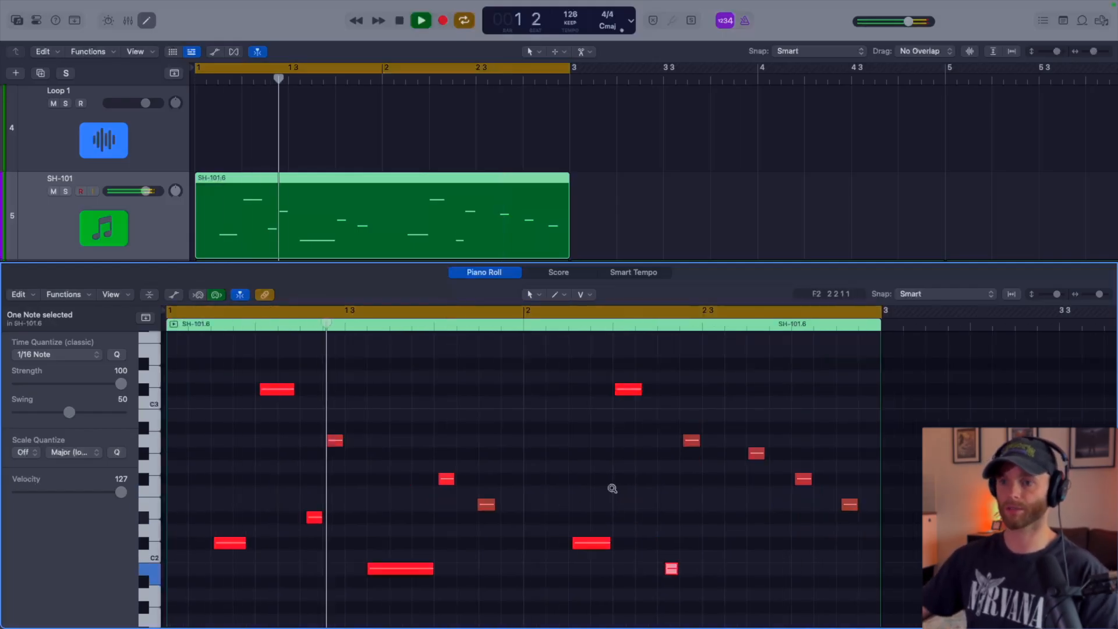
- Lengthen the A2 note just before beat 3 of bar 2 past the beat and play the loop
{"action": "scroll", "coordinate": [615, 501], "scroll_direction": "down", "scroll_amount": 2}
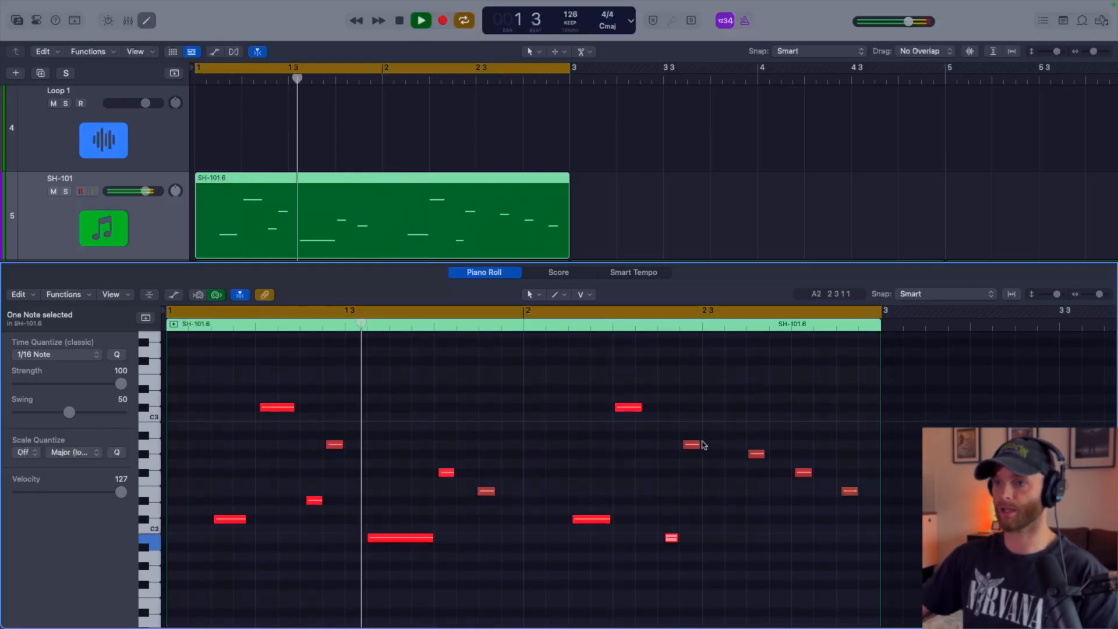
{"action": "key", "text": "space"}
{"action": "scroll", "coordinate": [700, 445], "scroll_direction": "down", "scroll_amount": 1}
{"action": "left_click_drag", "start_coordinate": [701, 444], "coordinate": [720, 451]}
{"action": "key", "text": "space"}
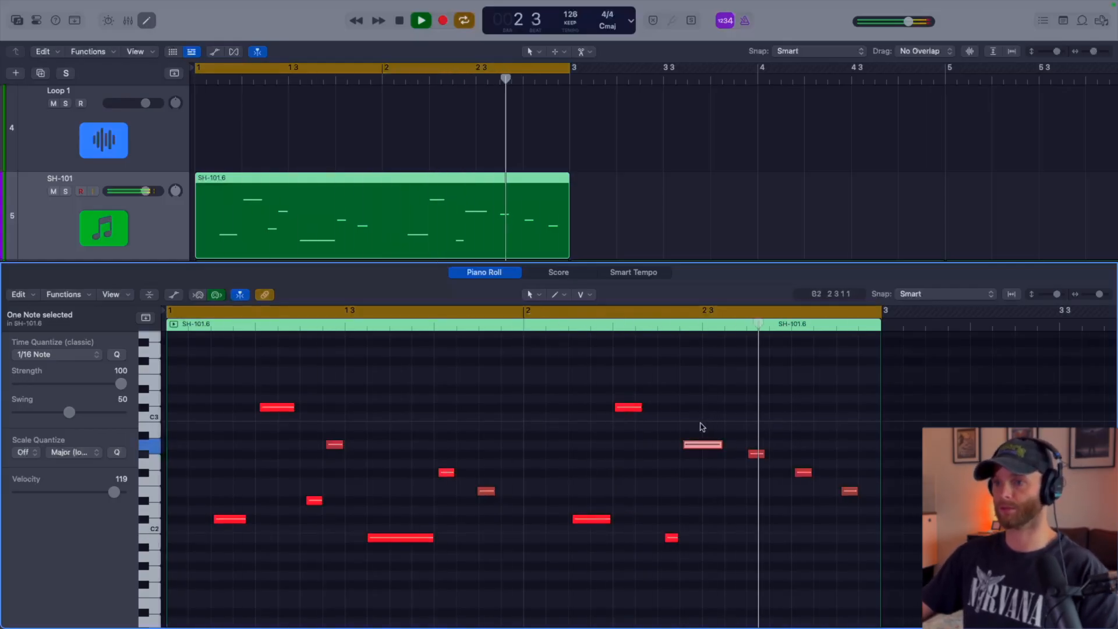
- Try transposing the lengthened note before beat 3 of bar 2 up to B2 and play the loop
{"action": "key", "text": "space"}
{"action": "key", "text": "alt+Up"}
{"action": "key", "text": "space"}
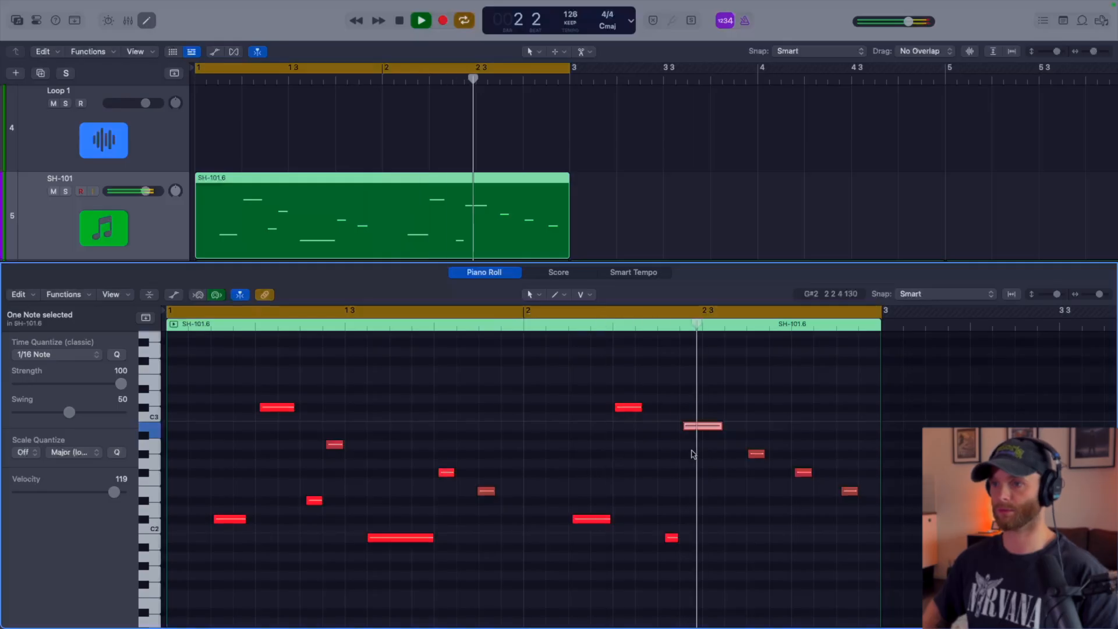
- Transpose the long note before beat 3 of bar 2 down to F#2 and extend the last E2 note to the end of bar 2
{"action": "key", "text": "alt+Down"}
{"action": "key", "text": "alt+Down"}
{"action": "key", "text": "alt+Down"}
{"action": "key", "text": "alt+Down"}
{"action": "key", "text": "alt+Down"}
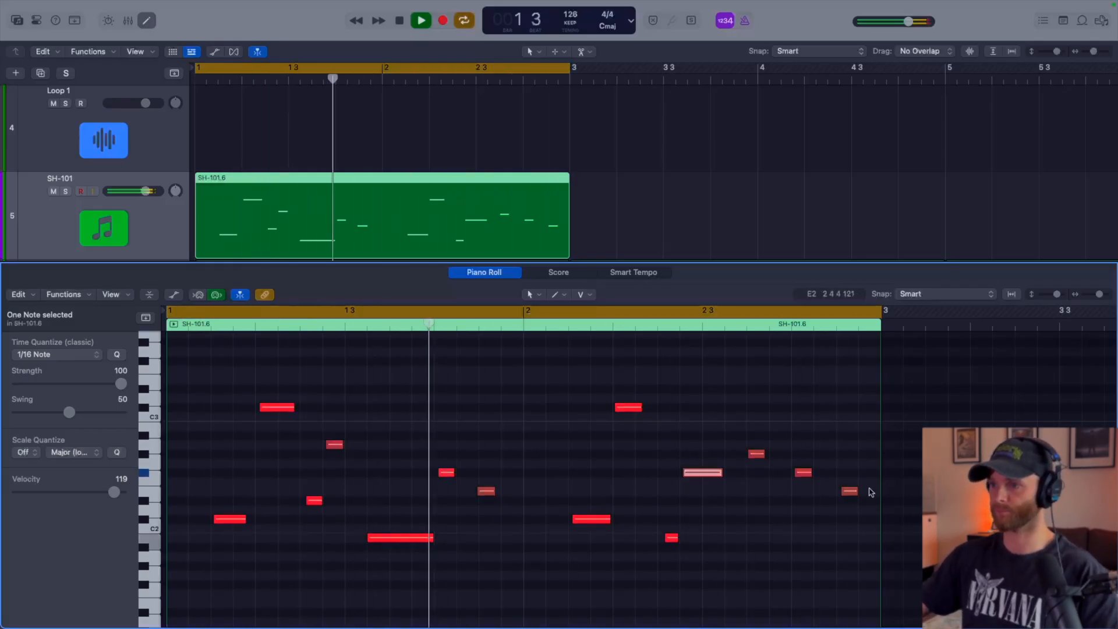
{"action": "left_click_drag", "start_coordinate": [857, 491], "coordinate": [876, 493]}
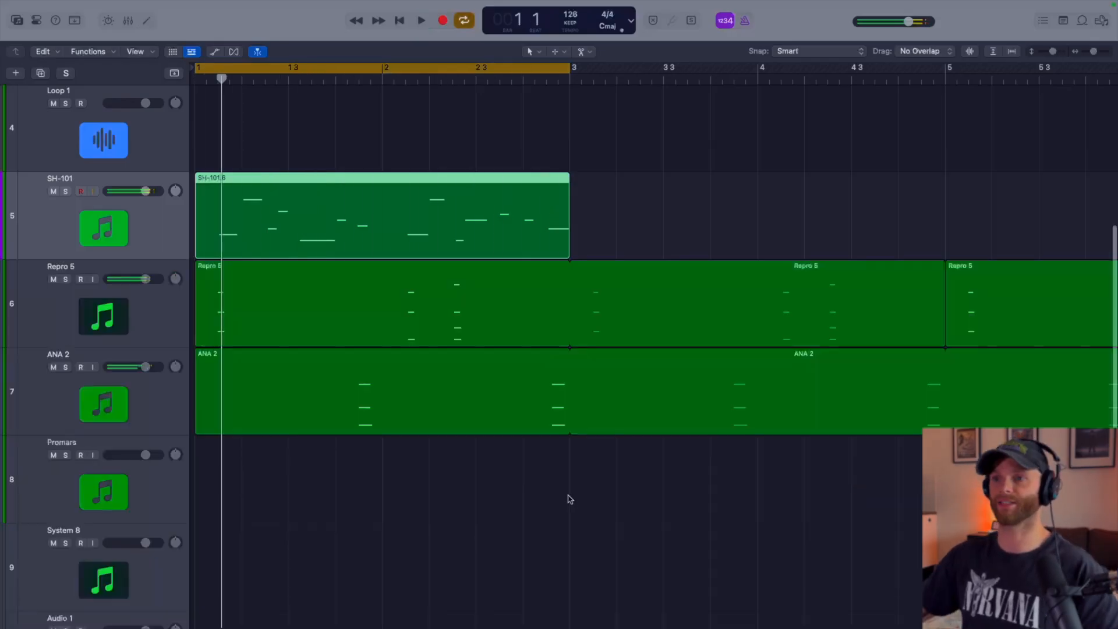
- Loop the SH-101 region up to bar 9, set the cycle range to bars 1 through 8 and play it
{"action": "scroll", "coordinate": [574, 473], "scroll_direction": "down", "scroll_amount": 3}
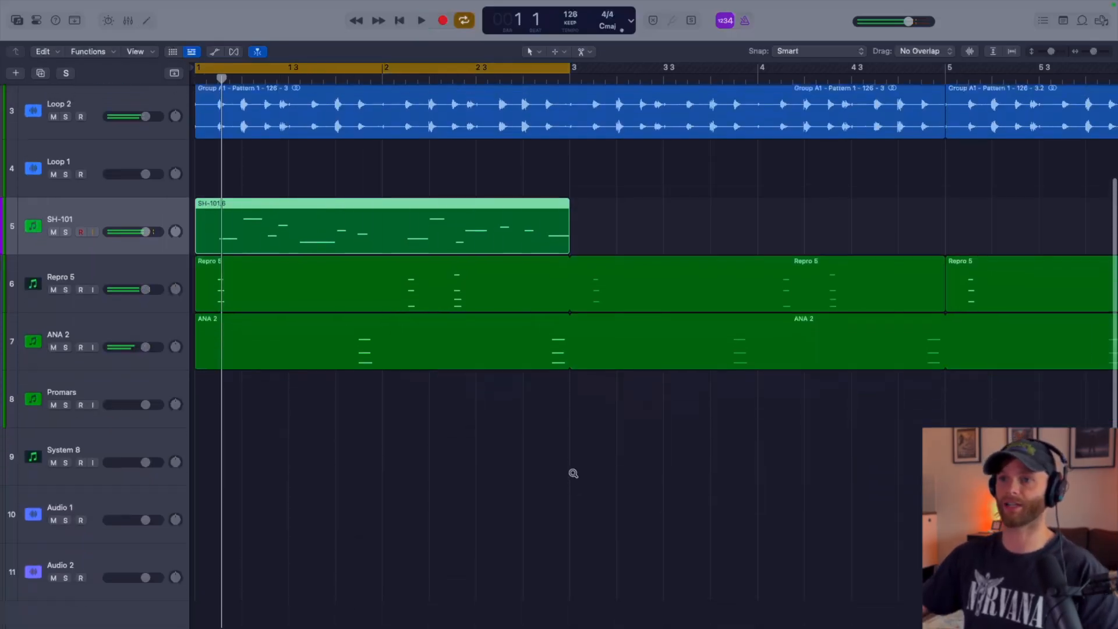
{"action": "scroll", "coordinate": [574, 474], "scroll_direction": "down", "scroll_amount": 2}
{"action": "scroll", "coordinate": [571, 472], "scroll_direction": "down", "scroll_amount": 5}
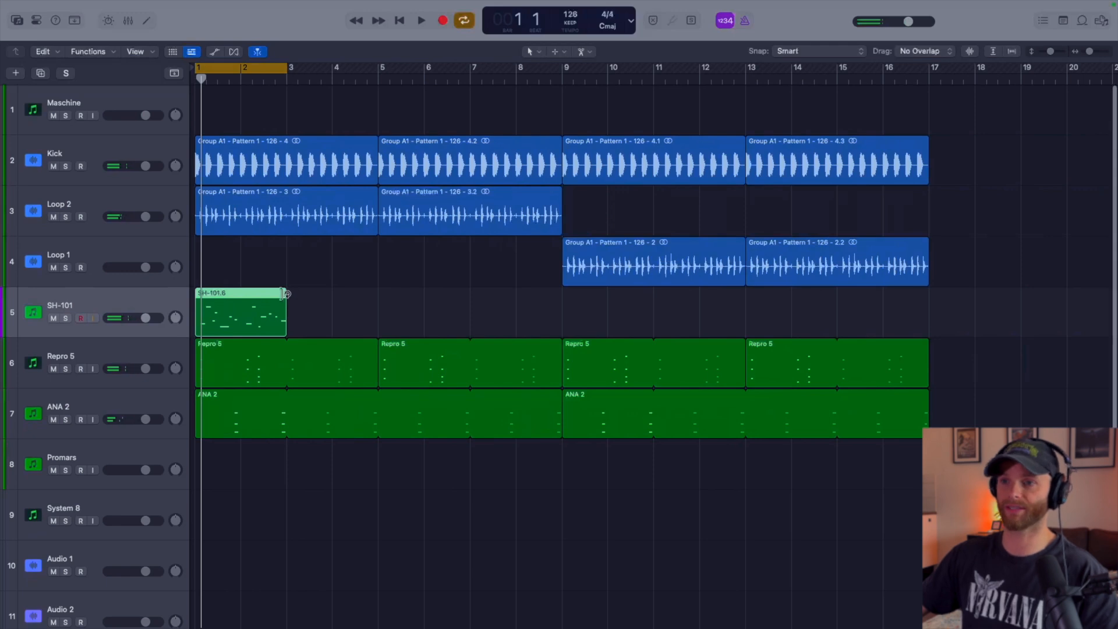
{"action": "left_click_drag", "start_coordinate": [286, 293], "coordinate": [562, 296]}
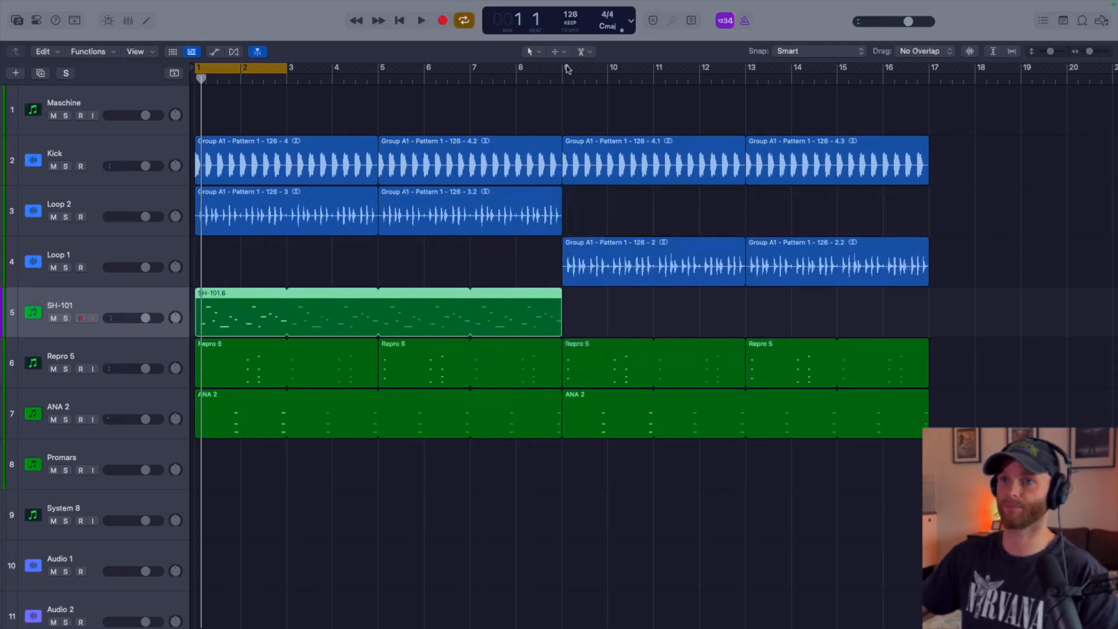
{"action": "left_click_drag", "start_coordinate": [566, 68], "coordinate": [136, 83]}
{"action": "key", "text": "space"}
{"action": "scroll", "coordinate": [345, 235], "scroll_direction": "down", "scroll_amount": 2}
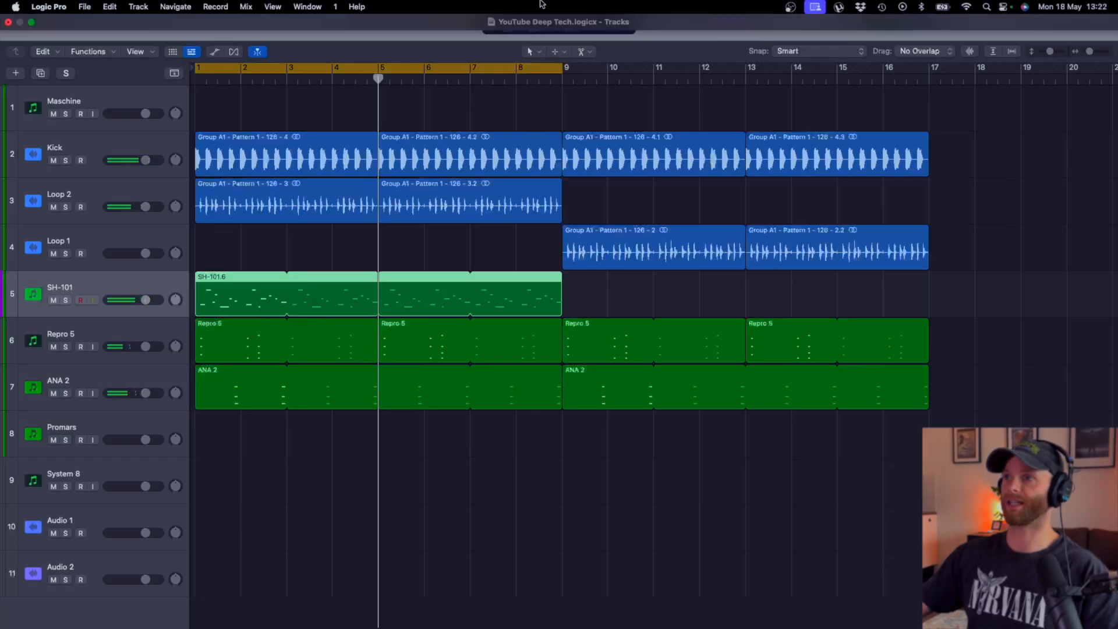
- Insert Kickstart 2 as an audio effect on the SH-101 track and adjust its mix amount during playback
{"action": "key", "text": "i"}
{"action": "left_click", "coordinate": [39, 358]}
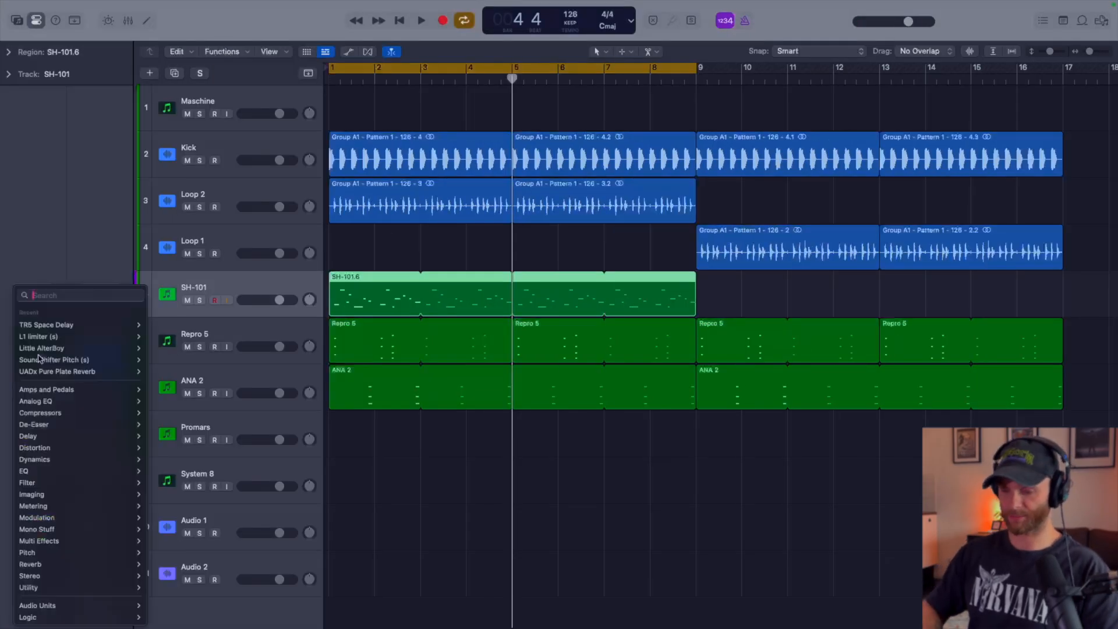
{"action": "type", "text": "kick"}
{"action": "left_click", "coordinate": [39, 383]}
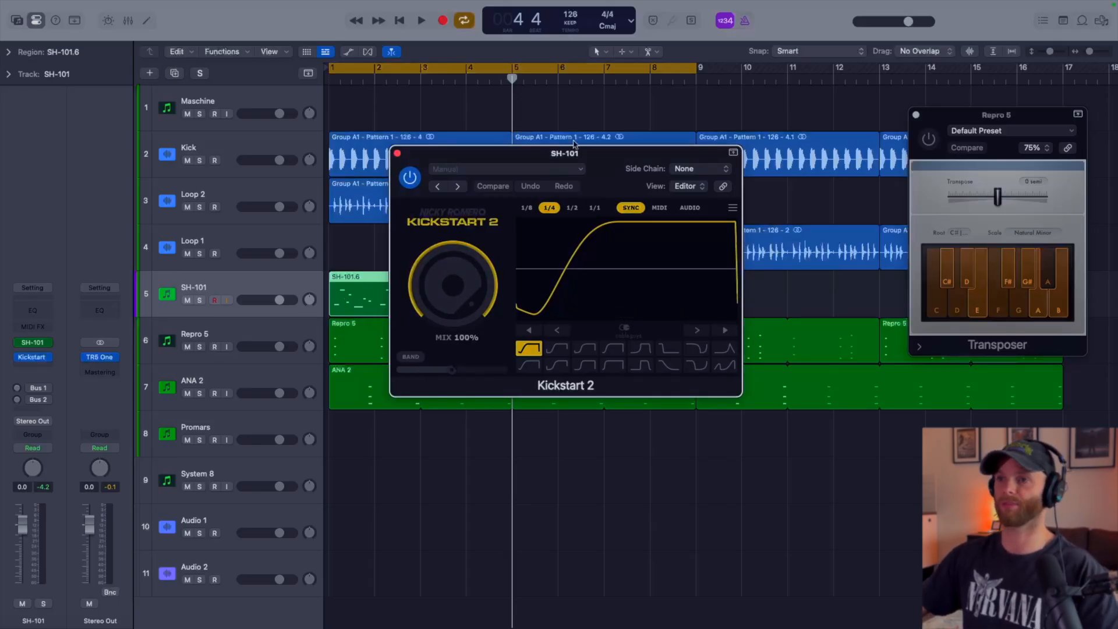
{"action": "left_click_drag", "start_coordinate": [574, 146], "coordinate": [603, 181]}
{"action": "key", "text": "space"}
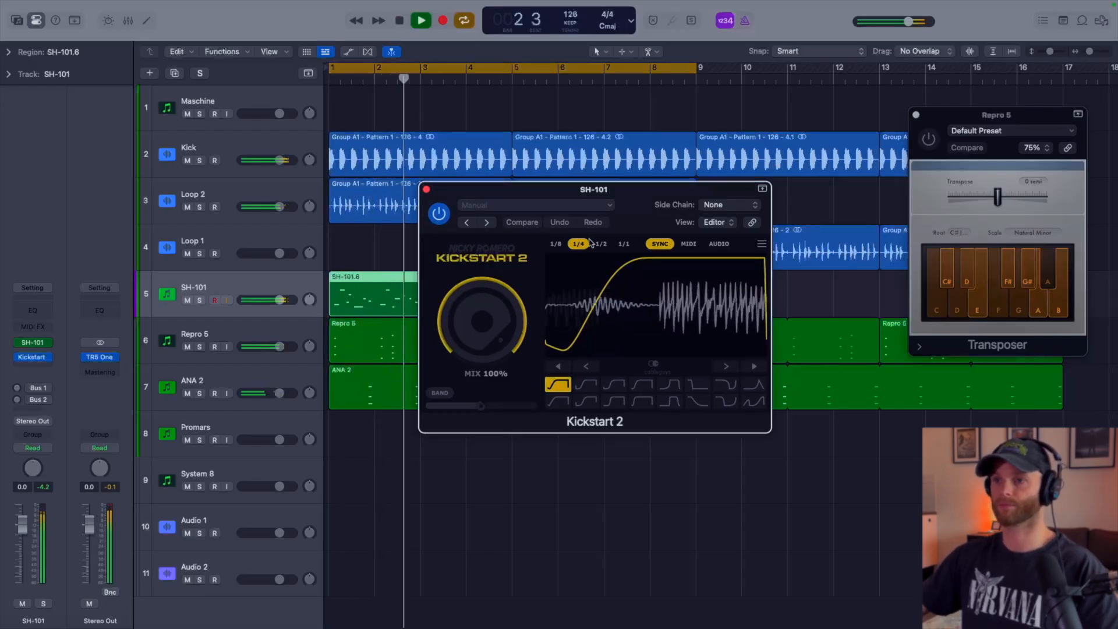
{"action": "left_click_drag", "start_coordinate": [483, 320], "coordinate": [483, 338]}
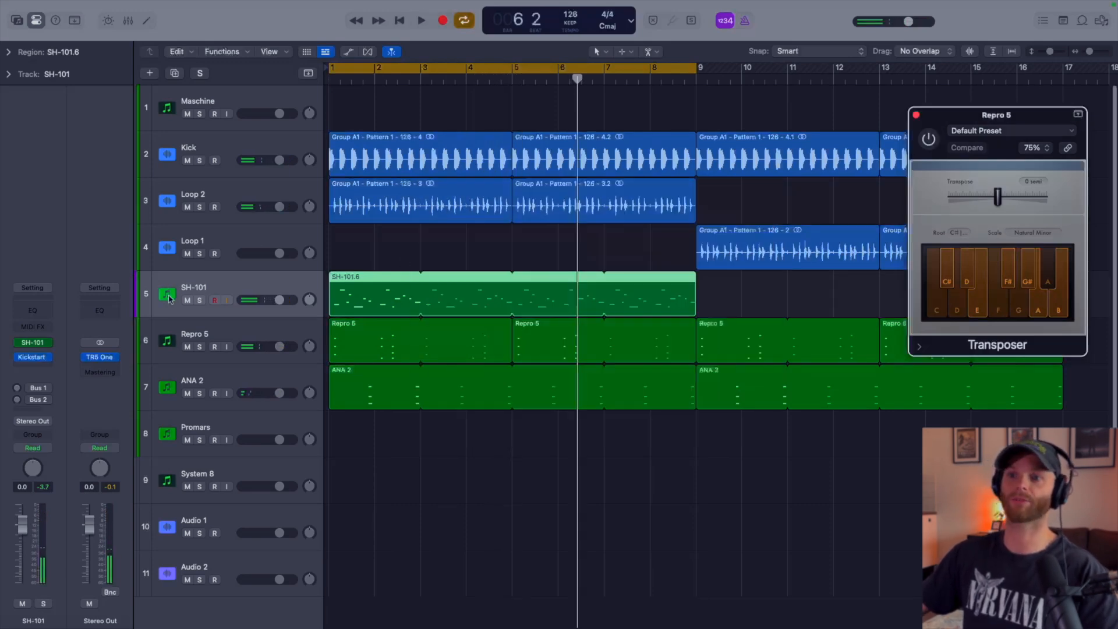
- Mute the SH-101 track and duplicate it with its settings
{"action": "left_click", "coordinate": [187, 300]}
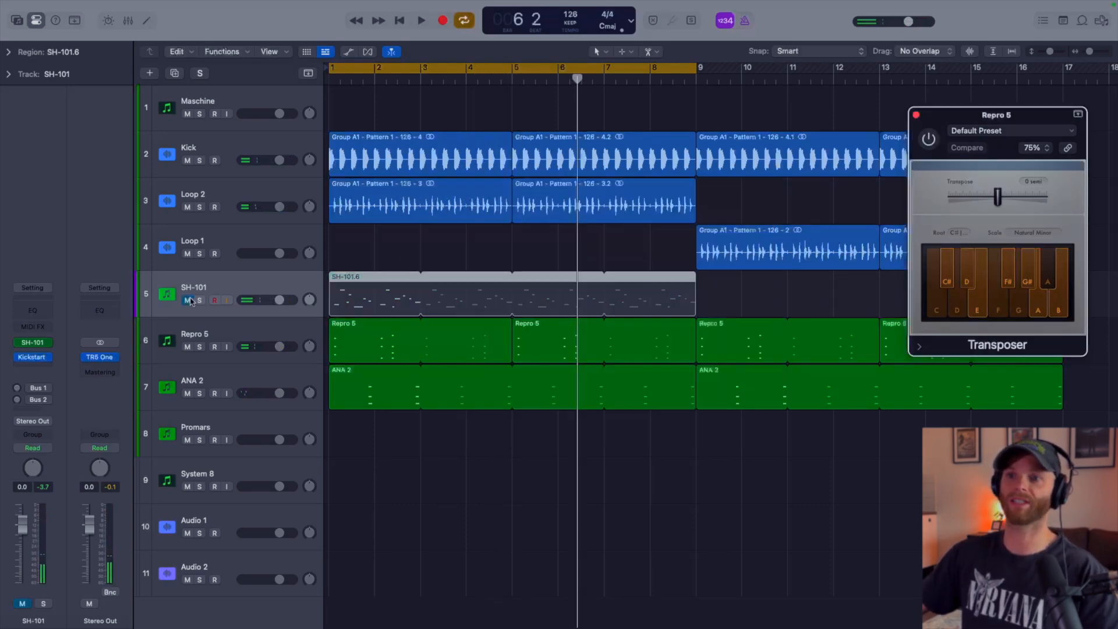
{"action": "left_click", "coordinate": [176, 74]}
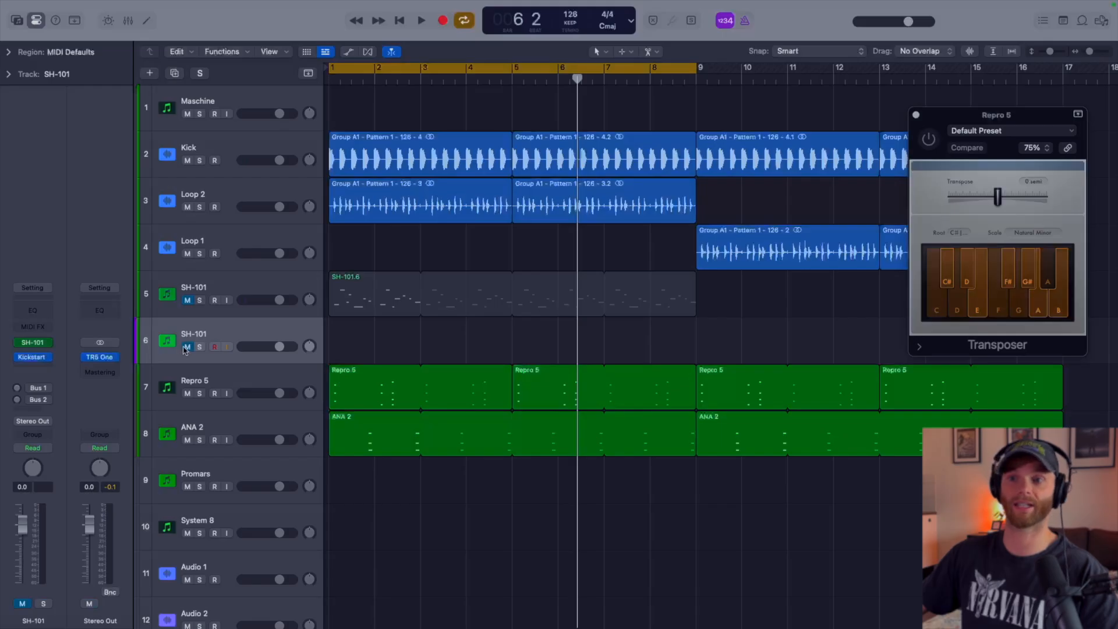
- Replace the instrument on the duplicated SH-101 track with a stereo Repro-1
{"action": "left_click", "coordinate": [49, 344]}
{"action": "mouse_move", "coordinate": [52, 347]}
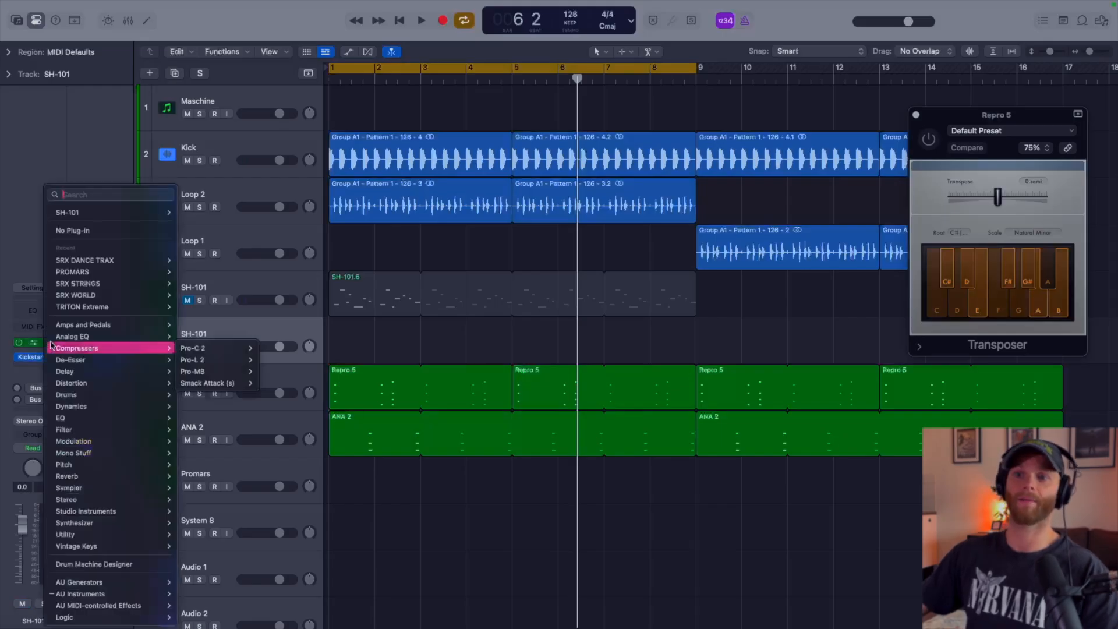
{"action": "mouse_move", "coordinate": [108, 274]}
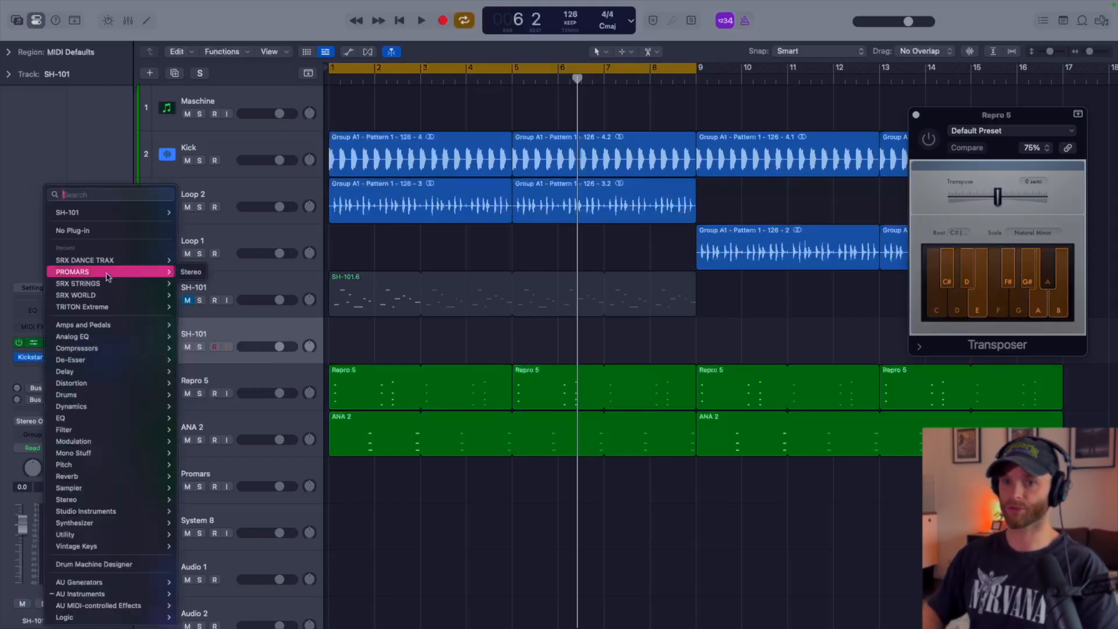
{"action": "type", "text": "rwp"}
{"action": "key", "text": "BackSpace"}
{"action": "key", "text": "BackSpace"}
{"action": "type", "text": "e"}
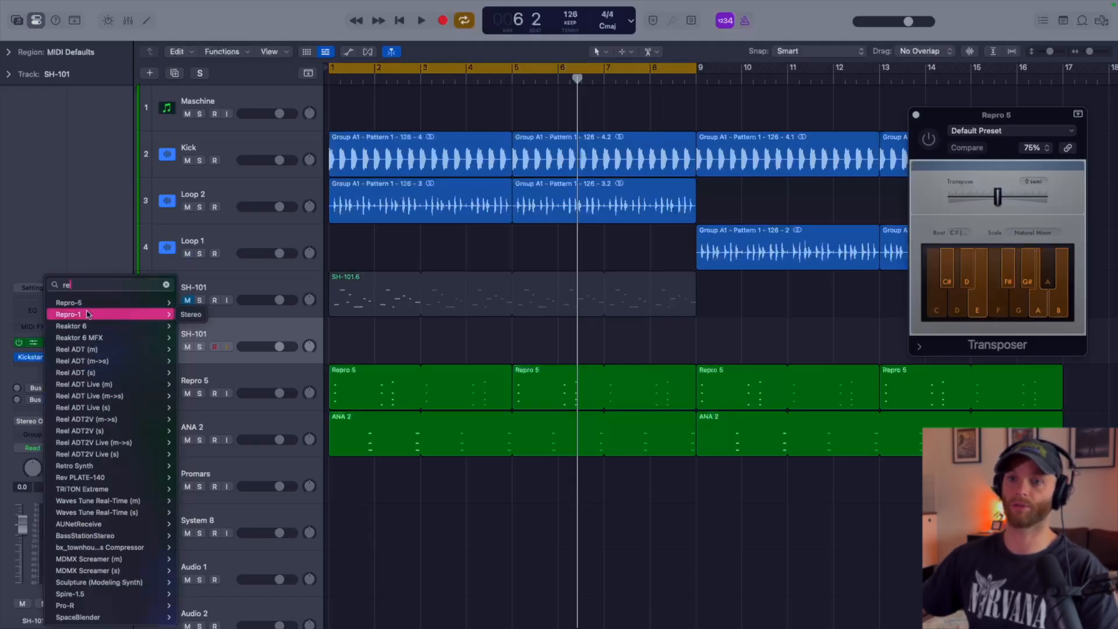
{"action": "left_click", "coordinate": [190, 314]}
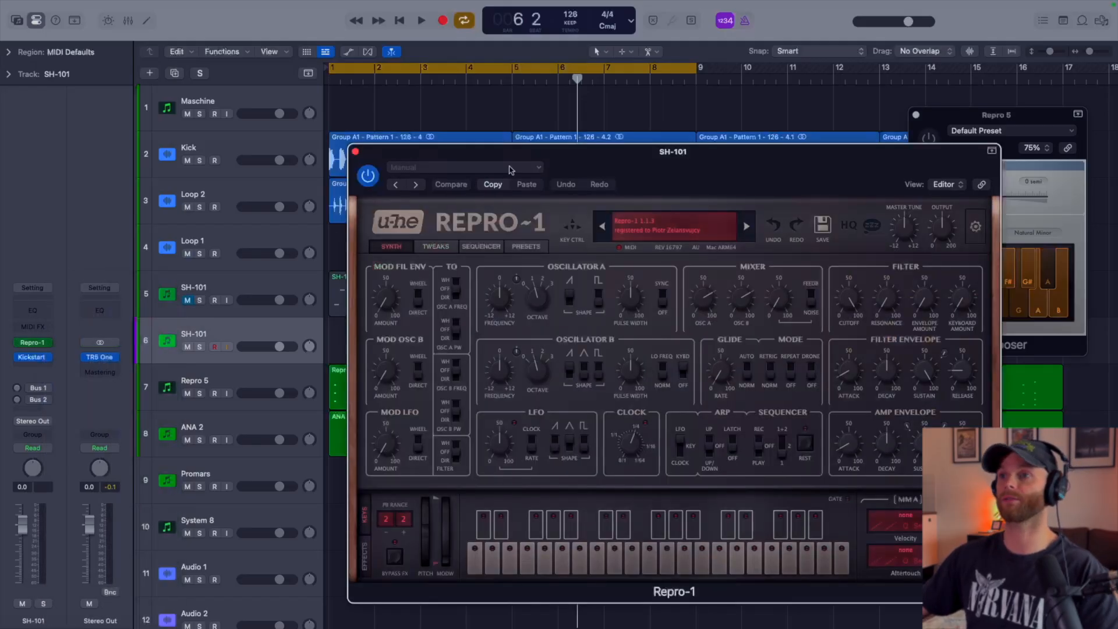
- Reposition the Repro-1 window and open its preset browser at the 01 Basses folder
{"action": "left_click_drag", "start_coordinate": [683, 174], "coordinate": [569, 136]}
{"action": "left_click", "coordinate": [546, 184]}
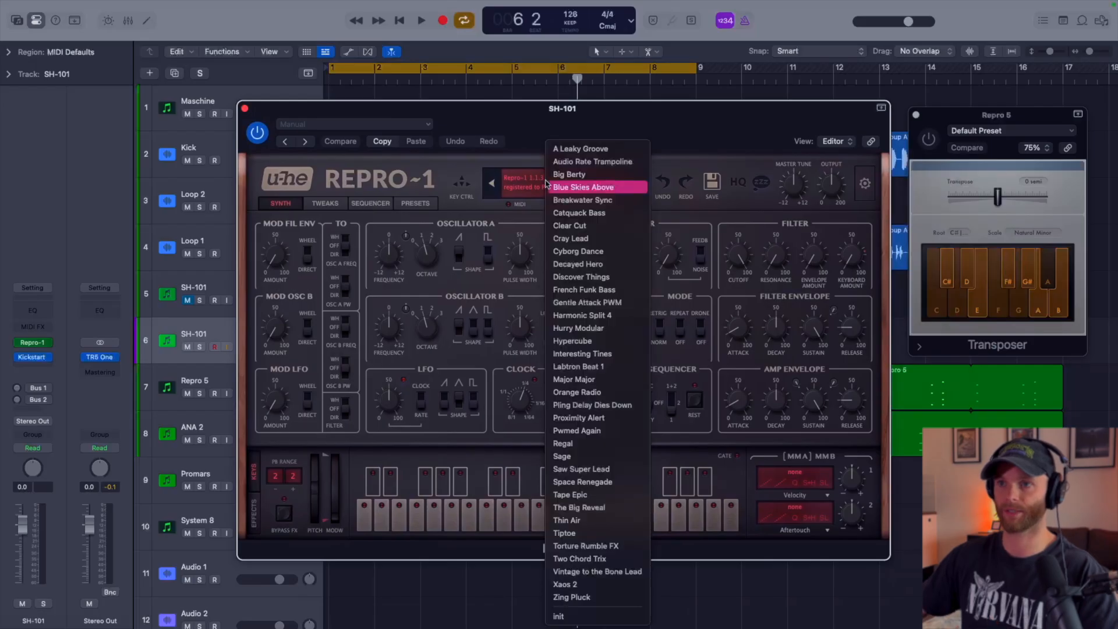
{"action": "left_click", "coordinate": [510, 189]}
{"action": "left_click", "coordinate": [404, 207]}
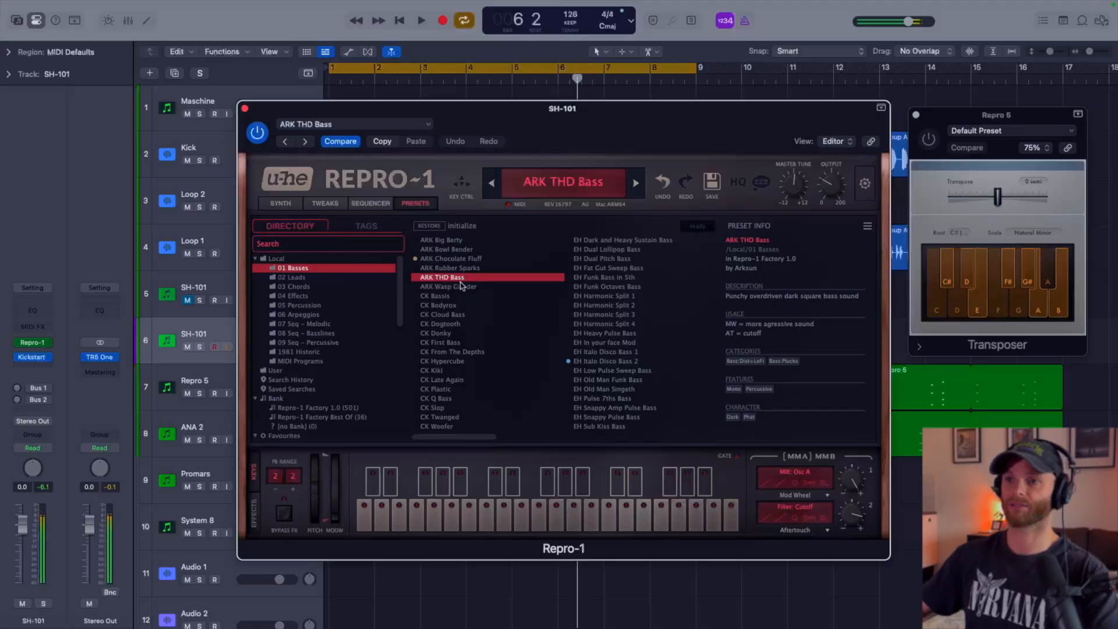
- Audition the bass presets from ARK Wasp Grinder to CK Dogtooth and load CK Late Again
{"action": "left_click", "coordinate": [462, 286]}
{"action": "left_click", "coordinate": [459, 295]}
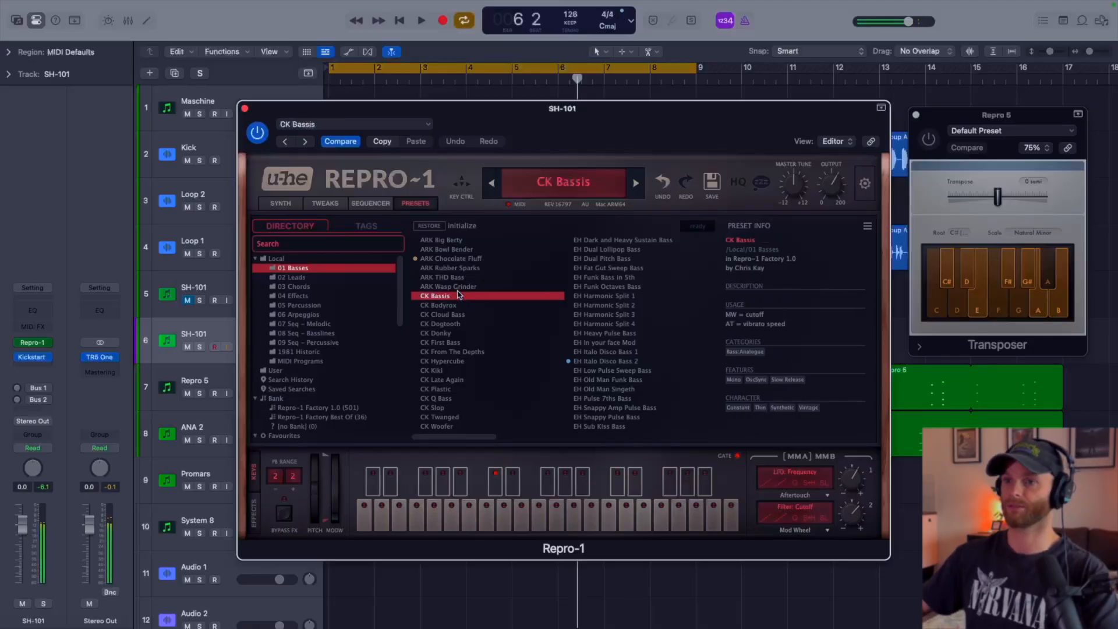
{"action": "left_click", "coordinate": [459, 305]}
{"action": "left_click", "coordinate": [460, 315]}
{"action": "left_click", "coordinate": [460, 324]}
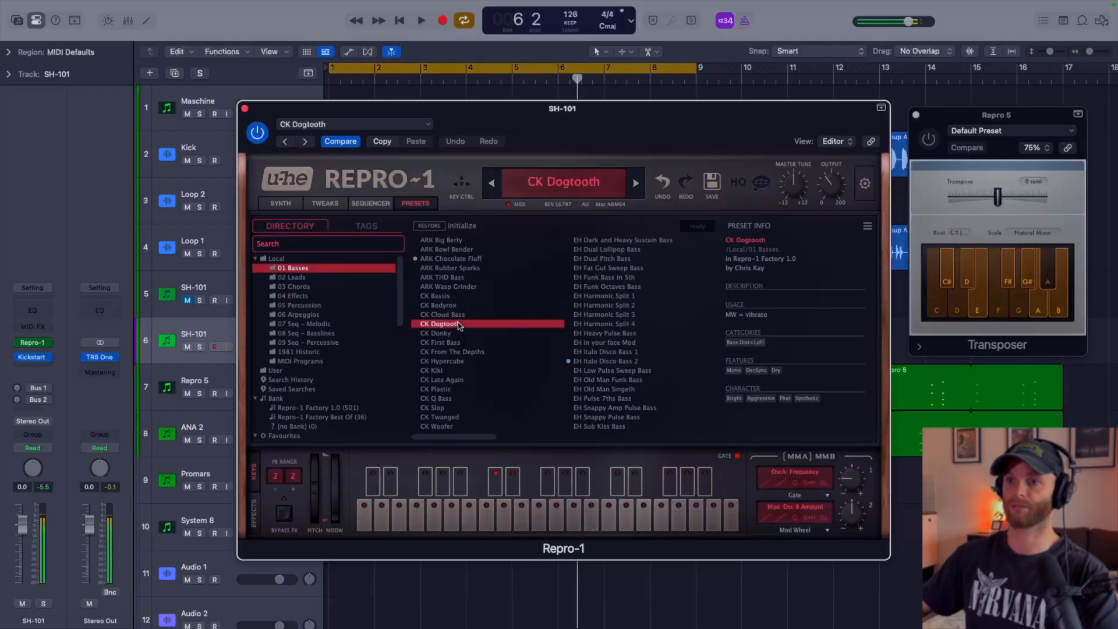
{"action": "left_click", "coordinate": [457, 380]}
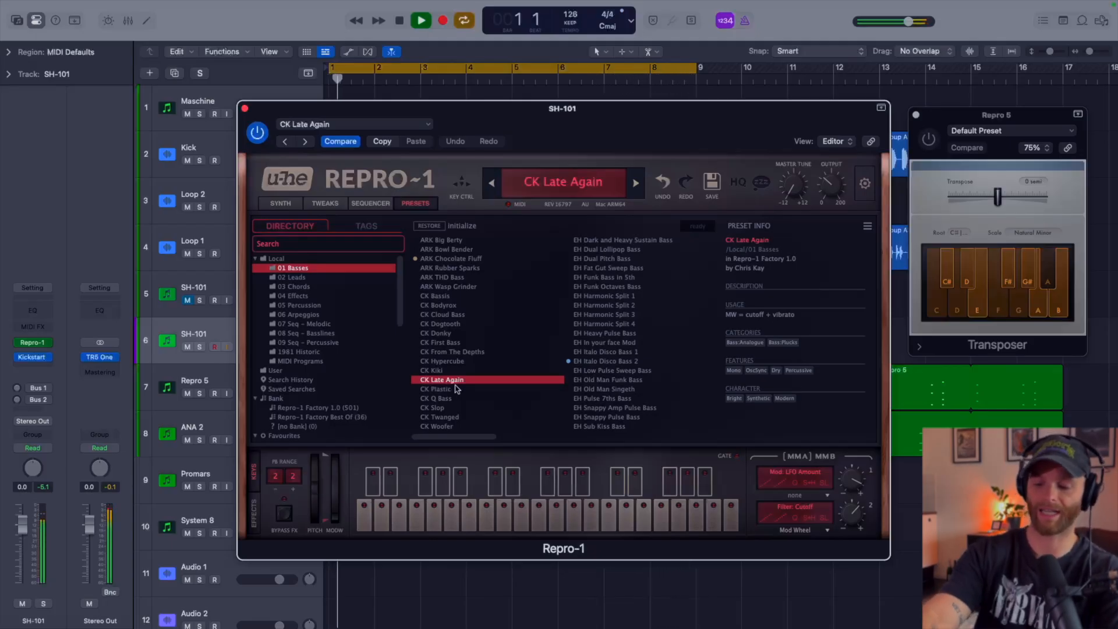
- Hide the plug-in windows and record Repro-1 bassline takes on the duplicated track over the cycle range
{"action": "key", "text": "space"}
{"action": "key", "text": "v"}
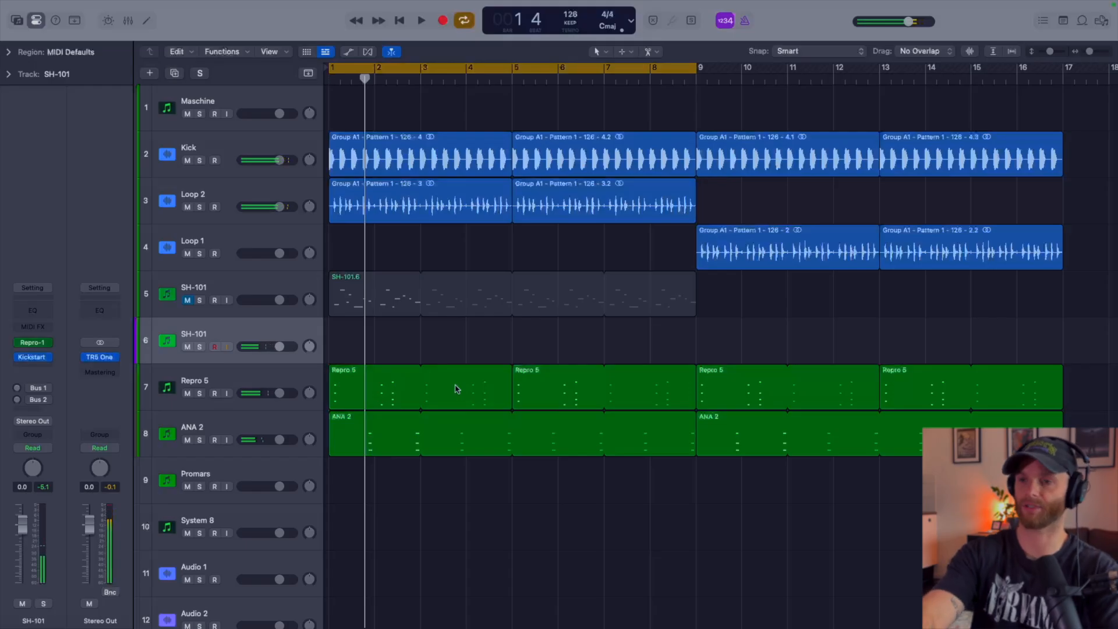
{"action": "key", "text": "r"}
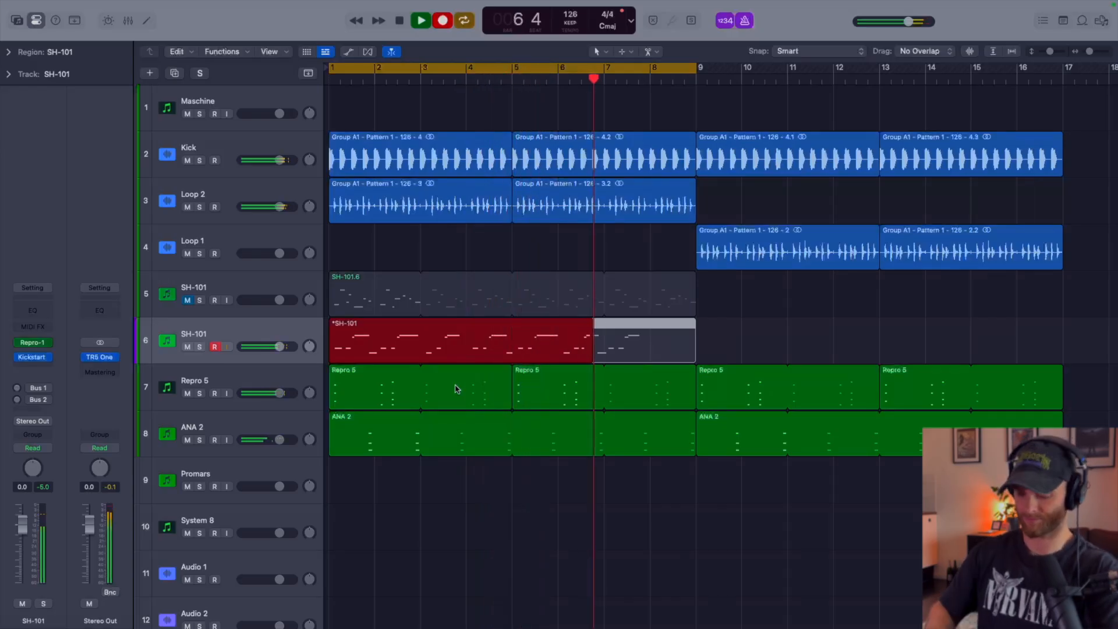
{"action": "key", "text": "space"}
- Inspect the newest take's notes in the Piano Roll, select take SH-101.2 in the take folder and play it
{"action": "key", "text": "p"}
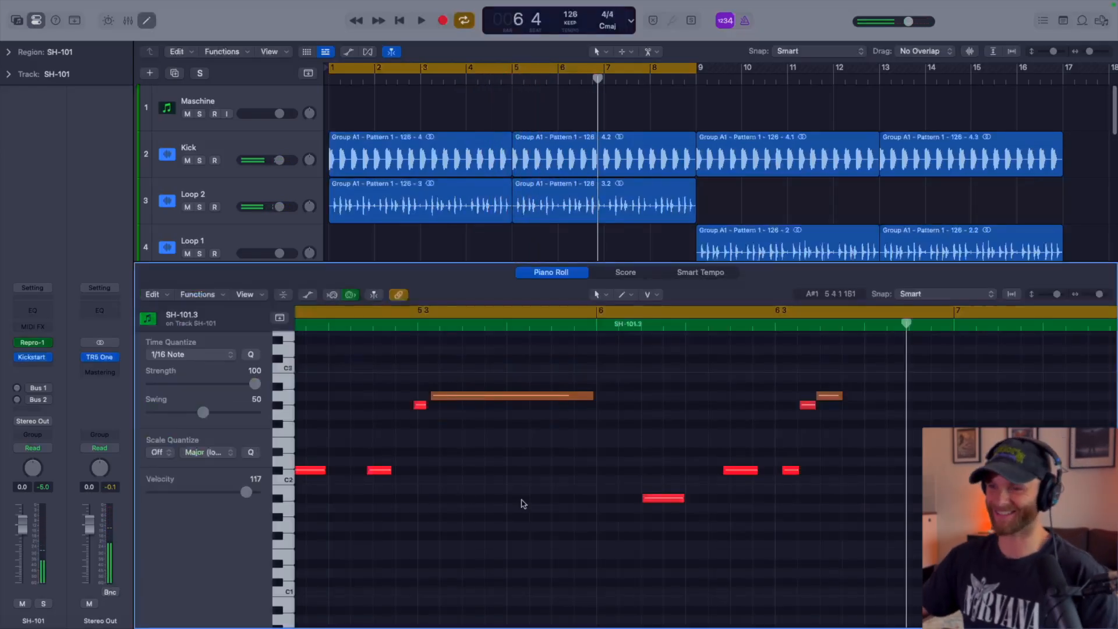
{"action": "scroll", "coordinate": [572, 476], "scroll_direction": "down", "scroll_amount": 10}
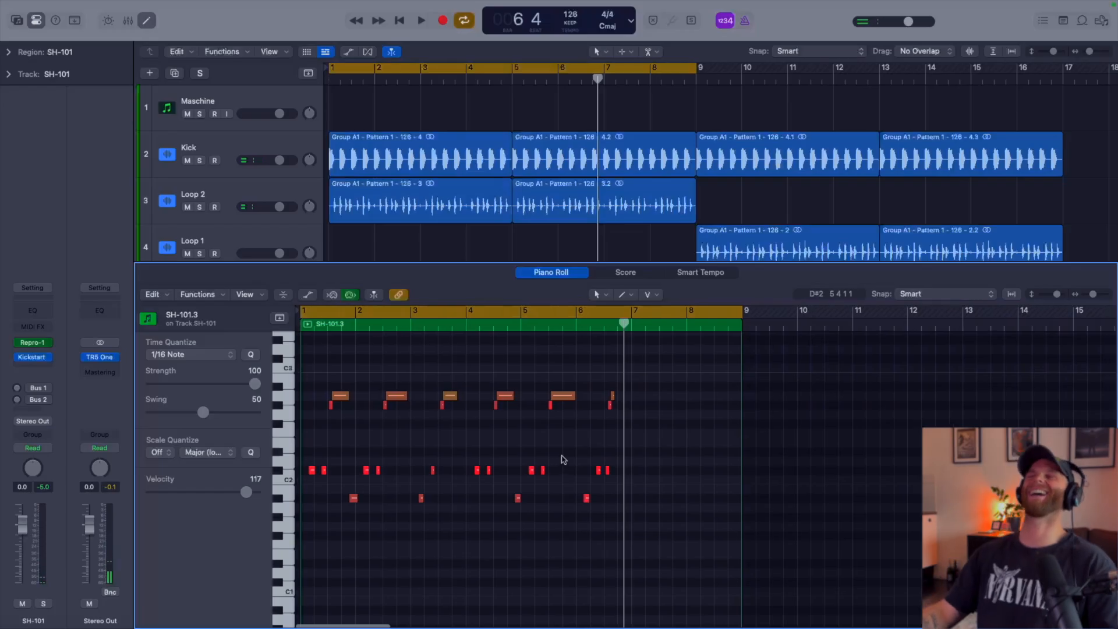
{"action": "key", "text": "p"}
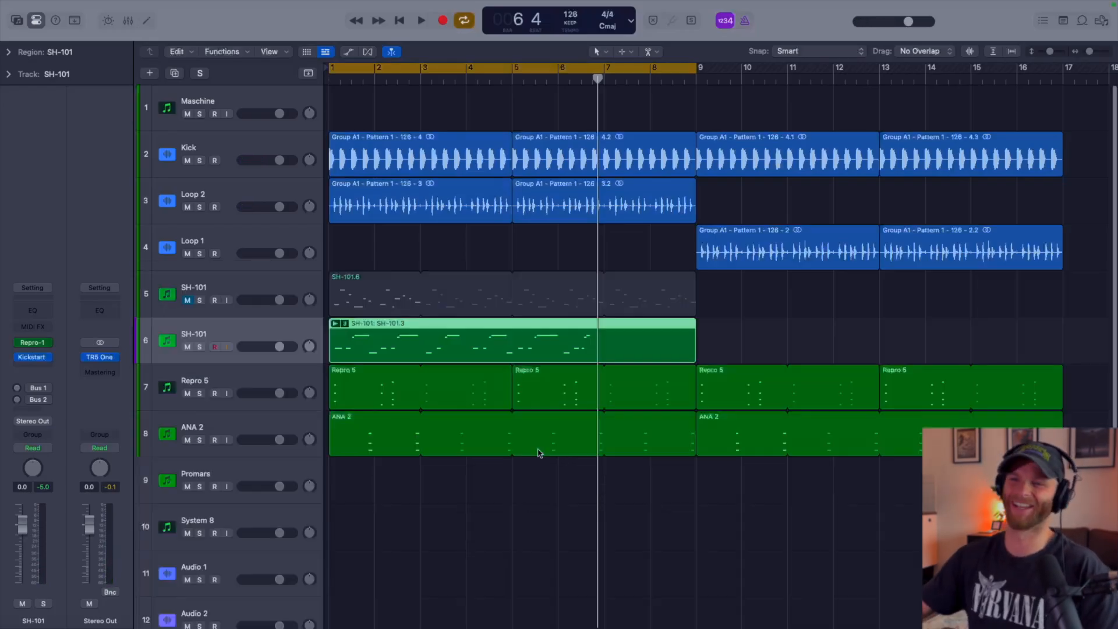
{"action": "left_click", "coordinate": [337, 328]}
{"action": "left_click", "coordinate": [509, 434]}
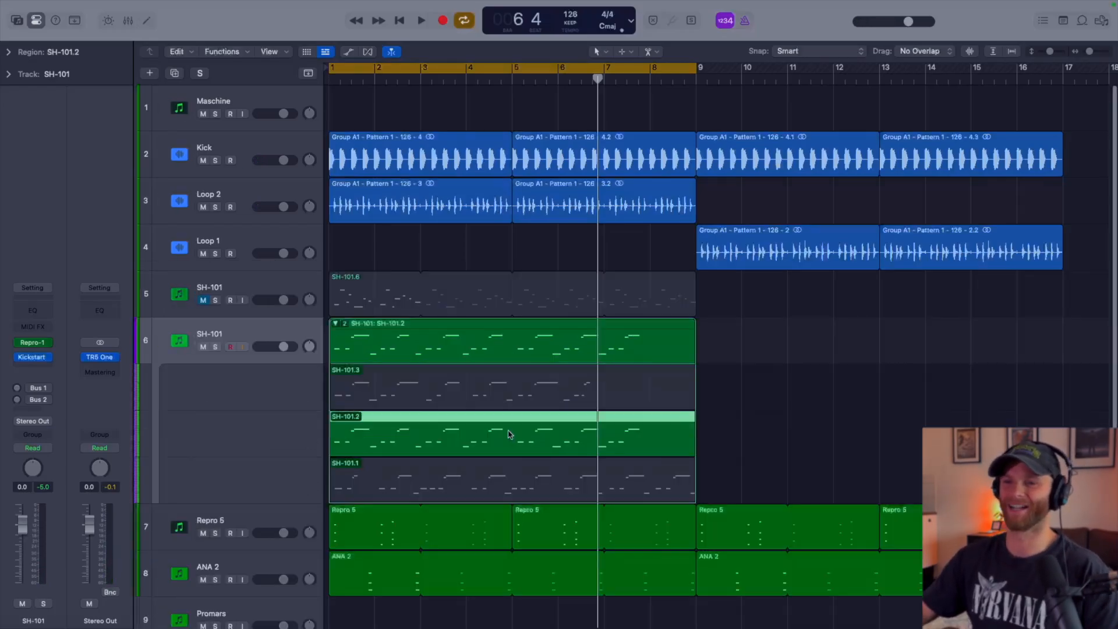
{"action": "key", "text": "space"}
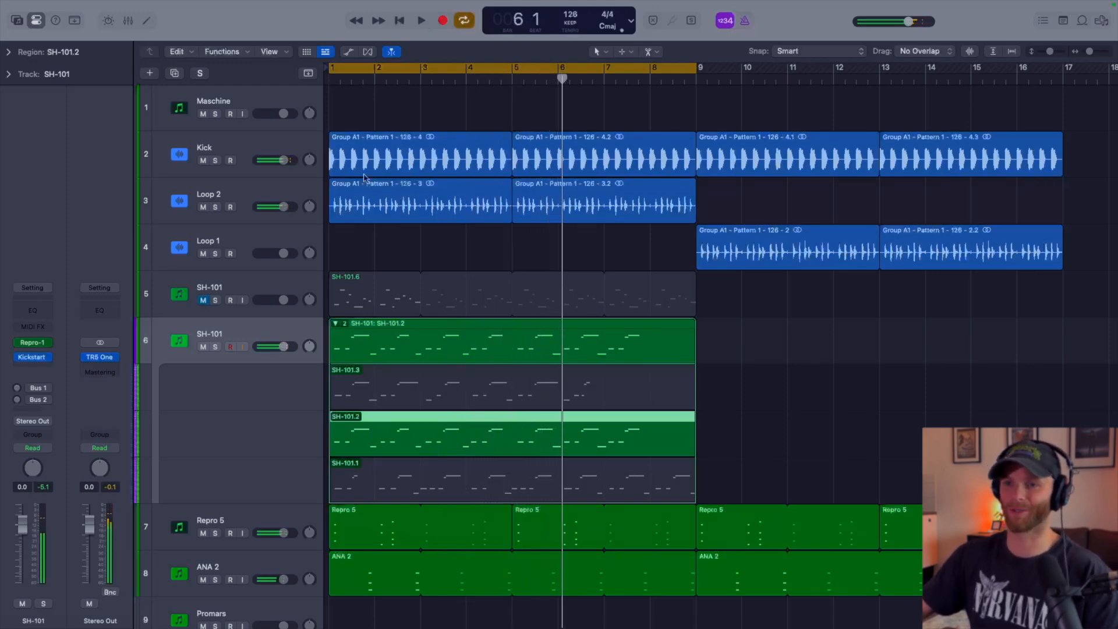
- Collapse the take folder and flatten it to take SH-101.2
{"action": "left_click", "coordinate": [334, 323]}
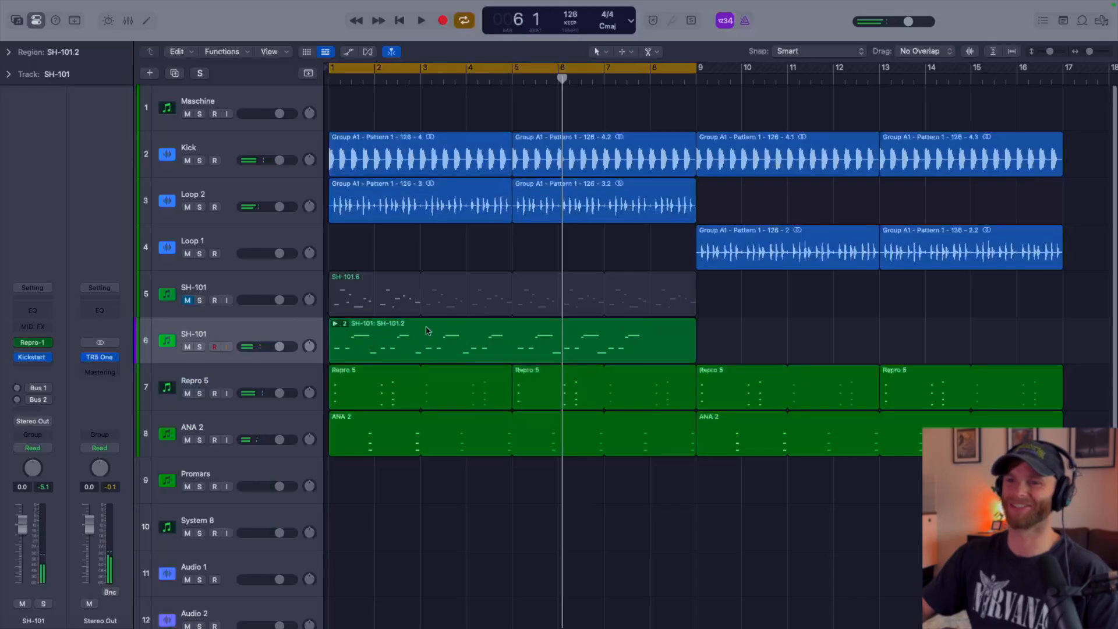
{"action": "left_click", "coordinate": [346, 328]}
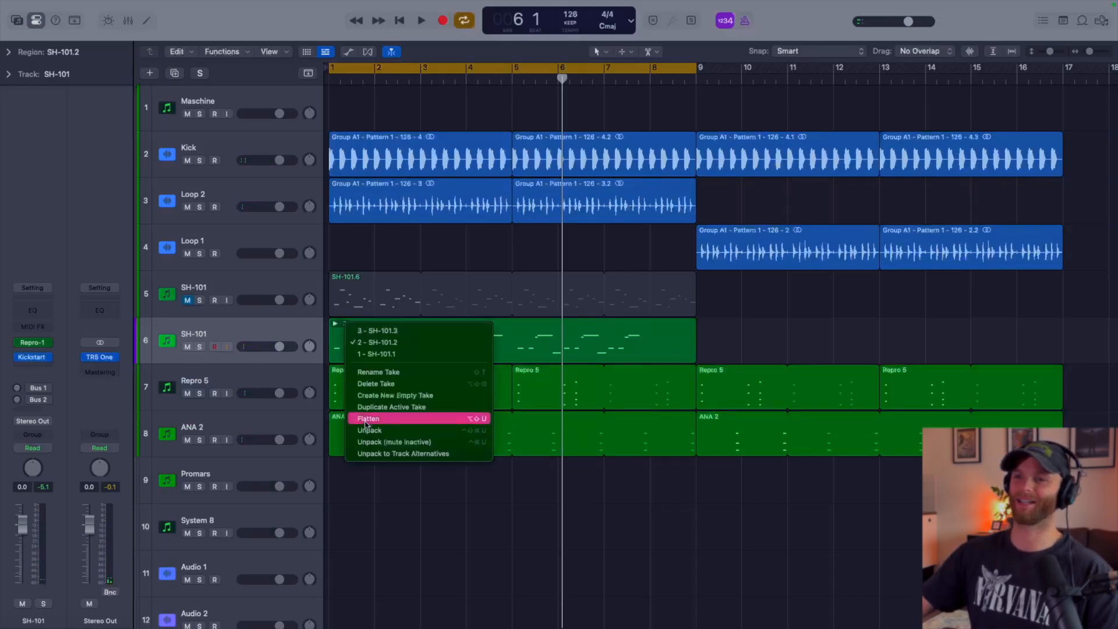
{"action": "left_click", "coordinate": [475, 415]}
- Cut the SH-101.2 region at bars 5 and 6, splitting crossing notes, and delete the pieces on either side
{"action": "left_click_drag", "start_coordinate": [510, 339], "coordinate": [564, 347]}
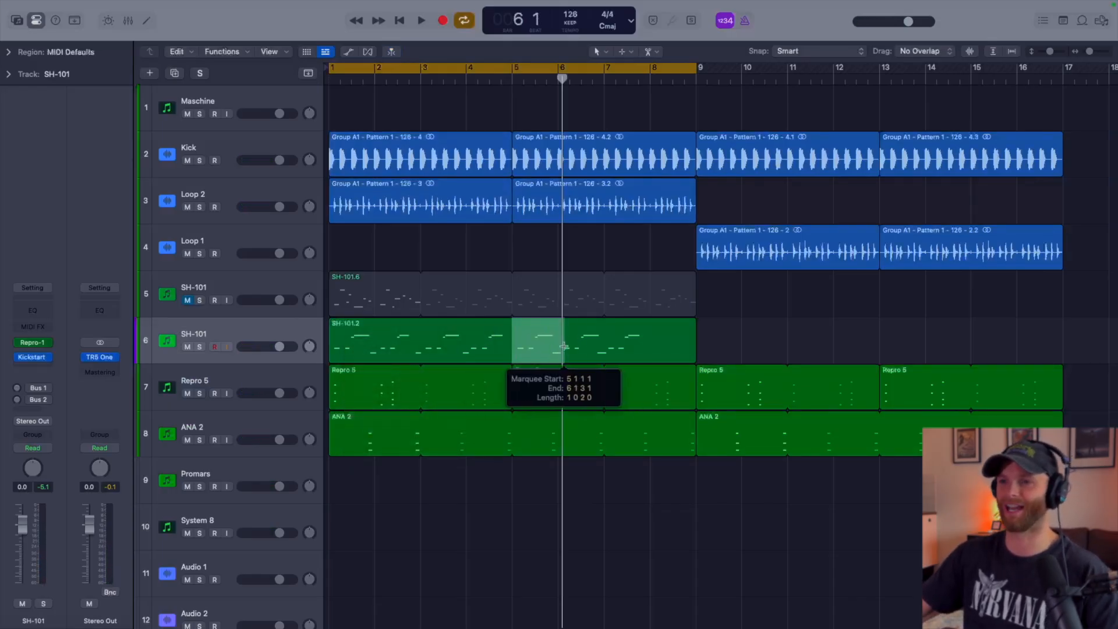
{"action": "left_click", "coordinate": [560, 349]}
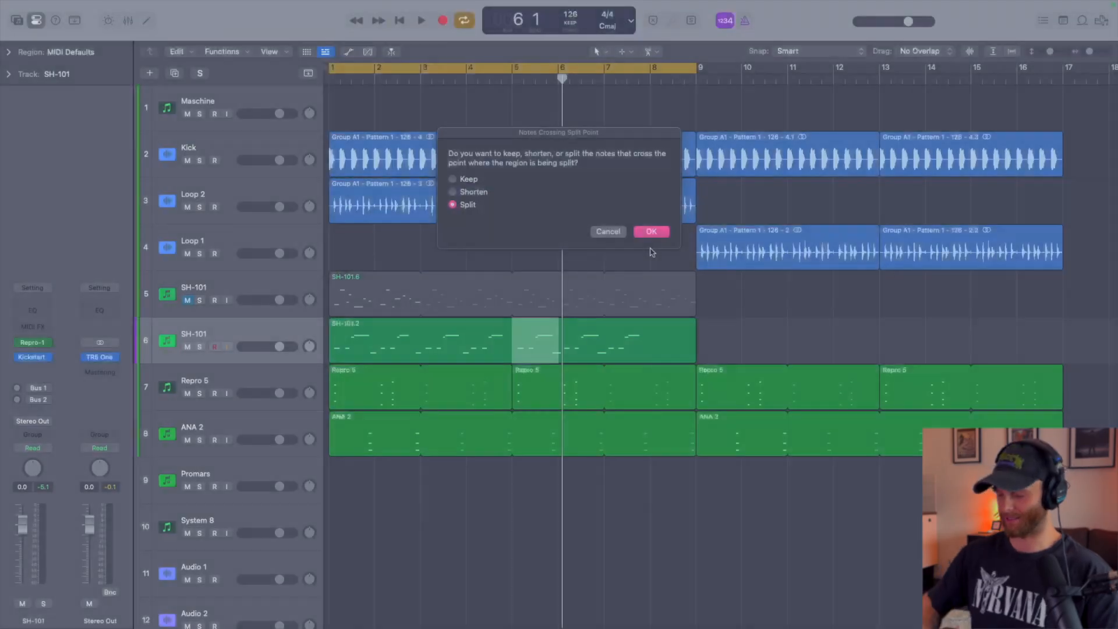
{"action": "left_click", "coordinate": [651, 229]}
{"action": "left_click", "coordinate": [424, 342]}
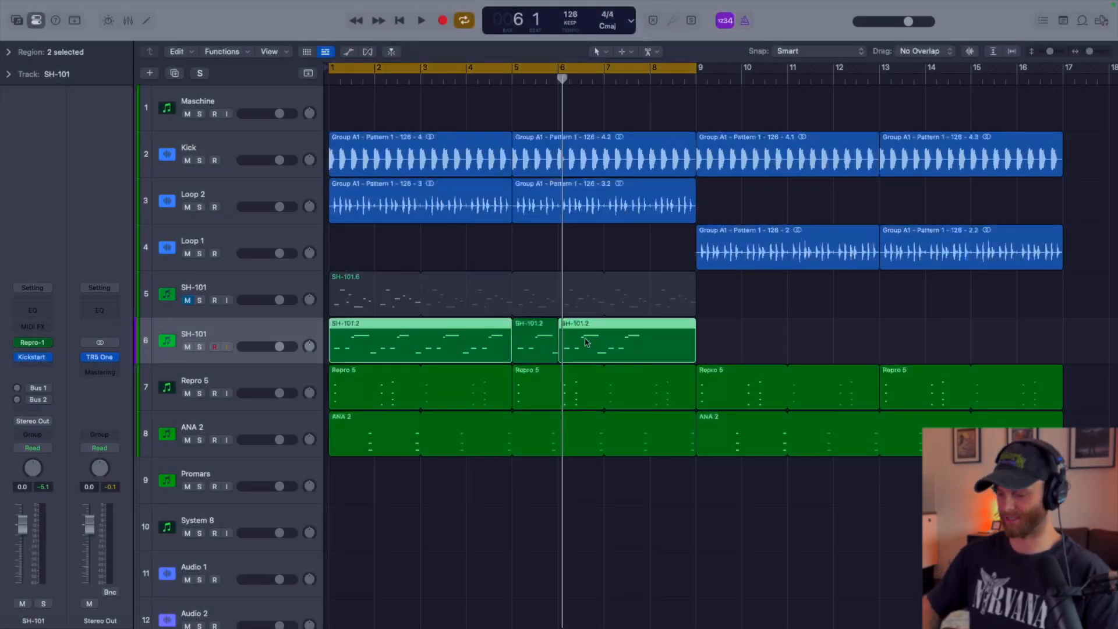
{"action": "key", "text": "Delete"}
- Move the remaining SH-101.2 piece to bar 1, extend it to bar 3, and set the cycle range to bars 1 to 3
{"action": "left_click_drag", "start_coordinate": [530, 348], "coordinate": [414, 360]}
{"action": "key", "text": "c"}
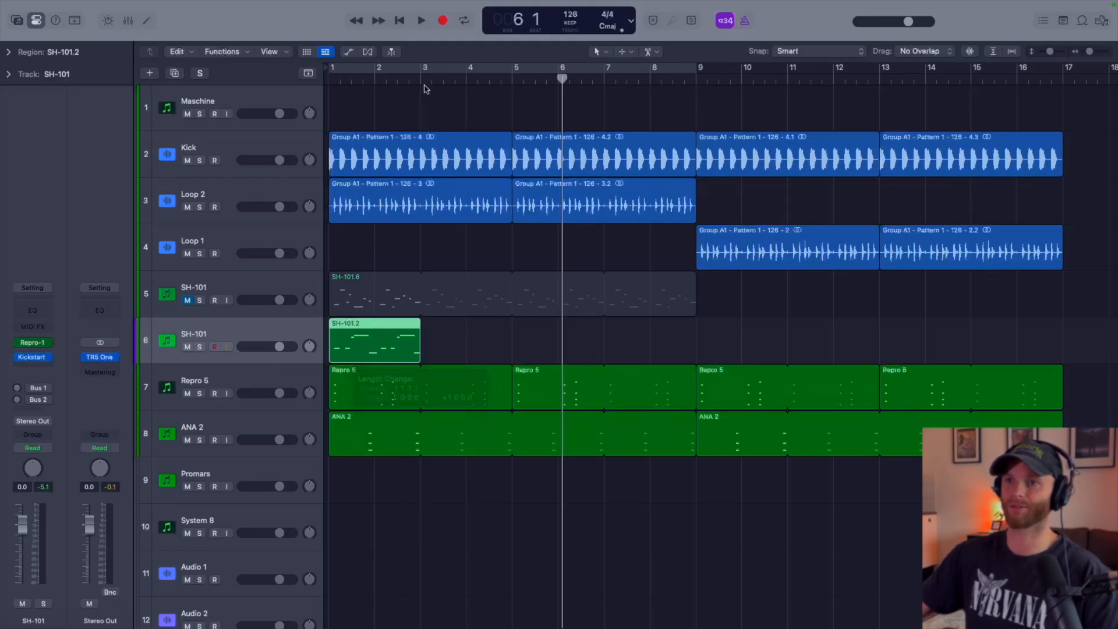
{"action": "left_click_drag", "start_coordinate": [419, 68], "coordinate": [328, 69]}
- Open the two-bar SH-101.2 region in the Piano Roll, fit its notes in view and play the loop
{"action": "key", "text": "space"}
{"action": "key", "text": "p"}
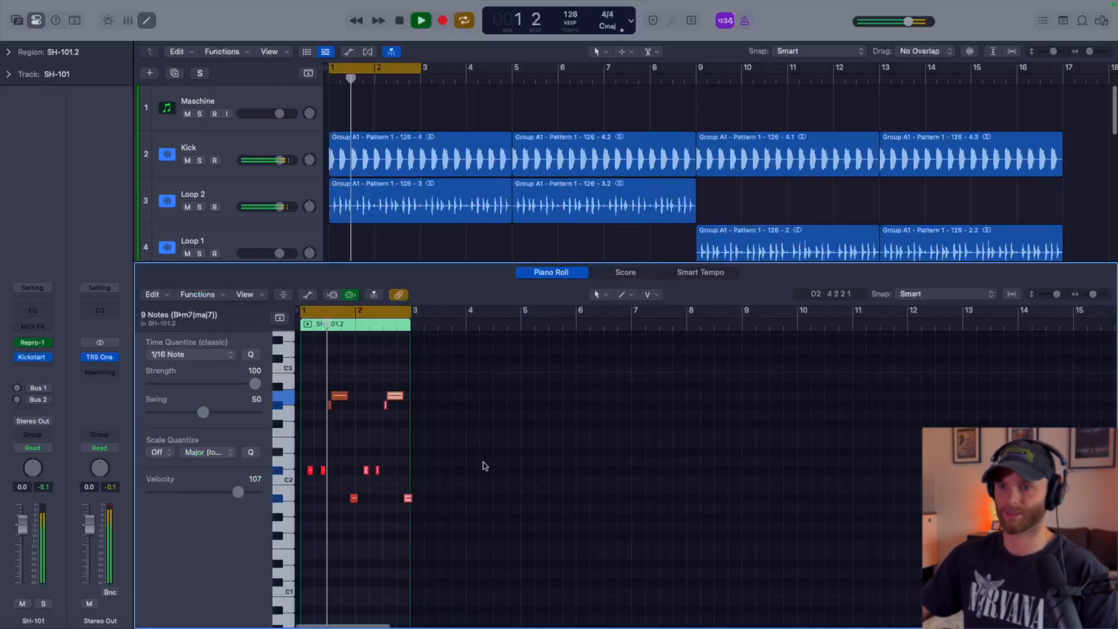
{"action": "left_click", "coordinate": [483, 464], "text": "ctrl+alt"}
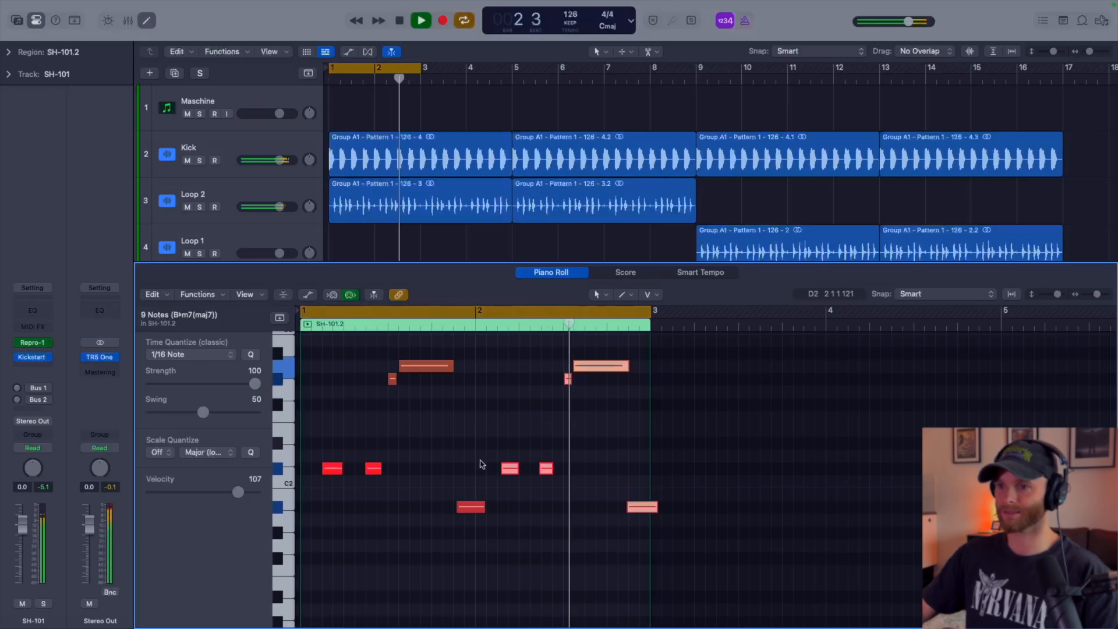
{"action": "key", "text": "space"}
{"action": "left_click", "coordinate": [317, 479]}
{"action": "key", "text": "z"}
{"action": "key", "text": "space"}
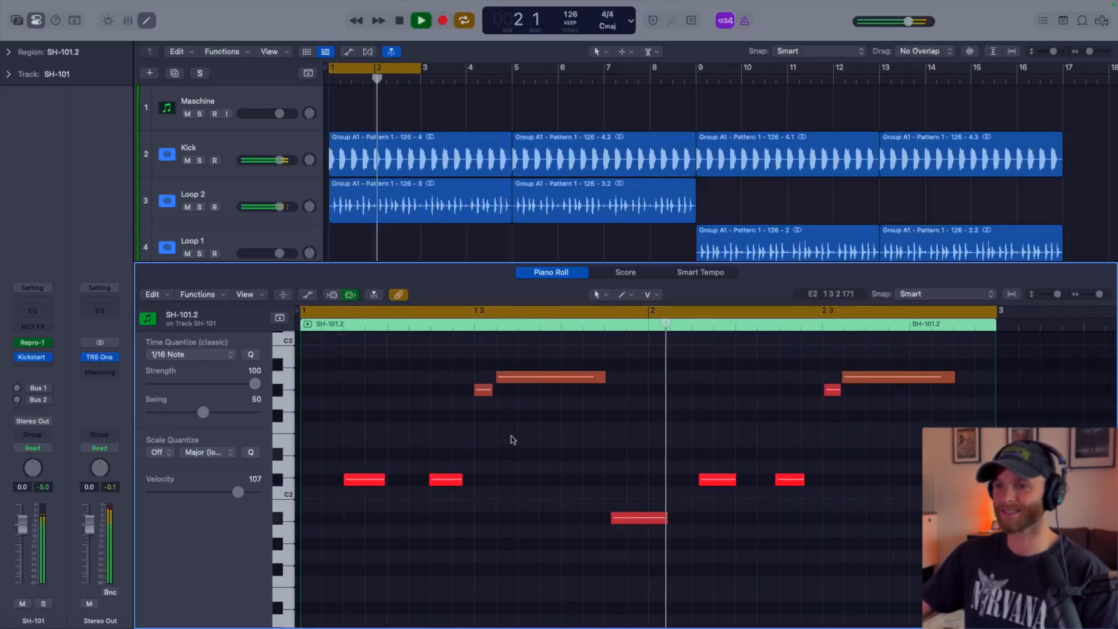
{"action": "key", "text": "space"}
- Shorten the first A#1 note so it ends just before bar 2, and play the loop
{"action": "left_click", "coordinate": [618, 518]}
{"action": "key", "text": "super+Right"}
{"action": "left_click", "coordinate": [638, 546]}
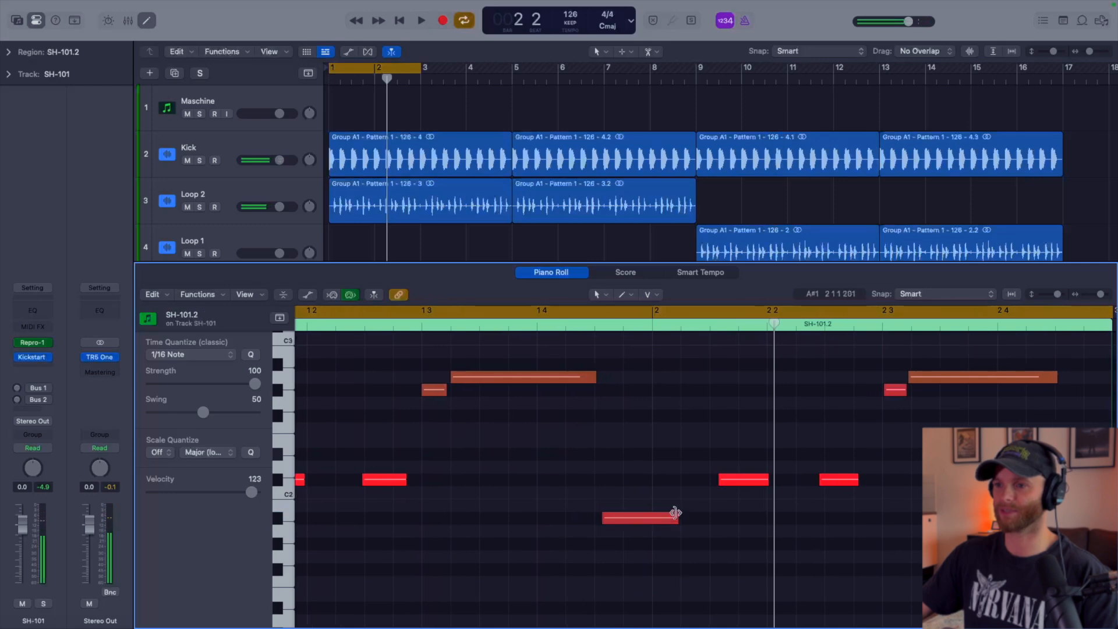
{"action": "left_click_drag", "start_coordinate": [676, 520], "coordinate": [707, 523]}
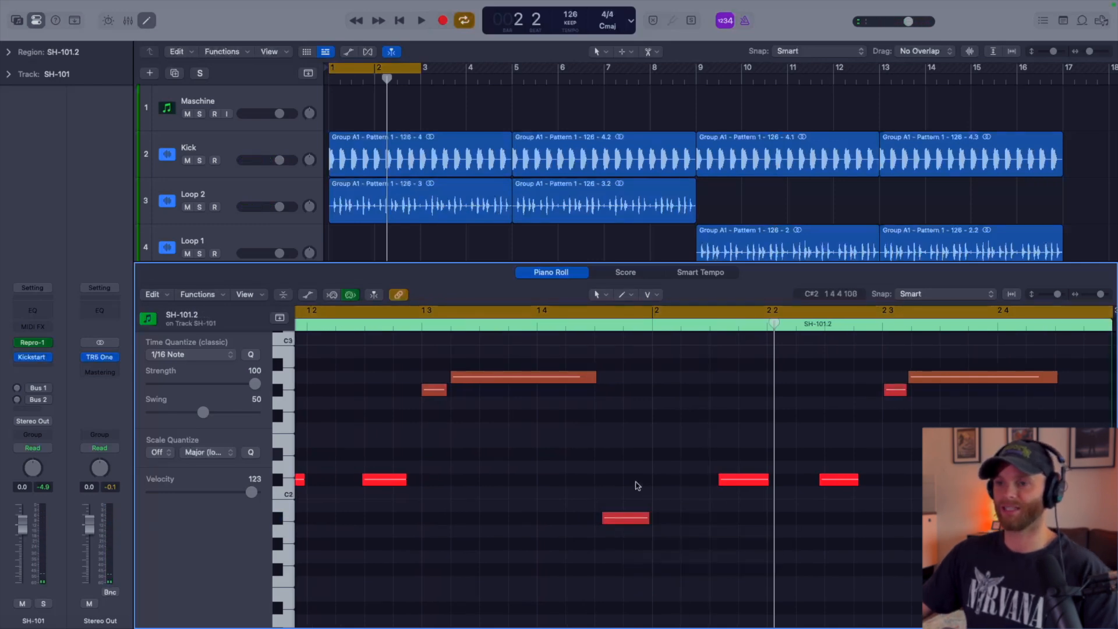
{"action": "scroll", "coordinate": [638, 486], "scroll_direction": "down", "scroll_amount": 5}
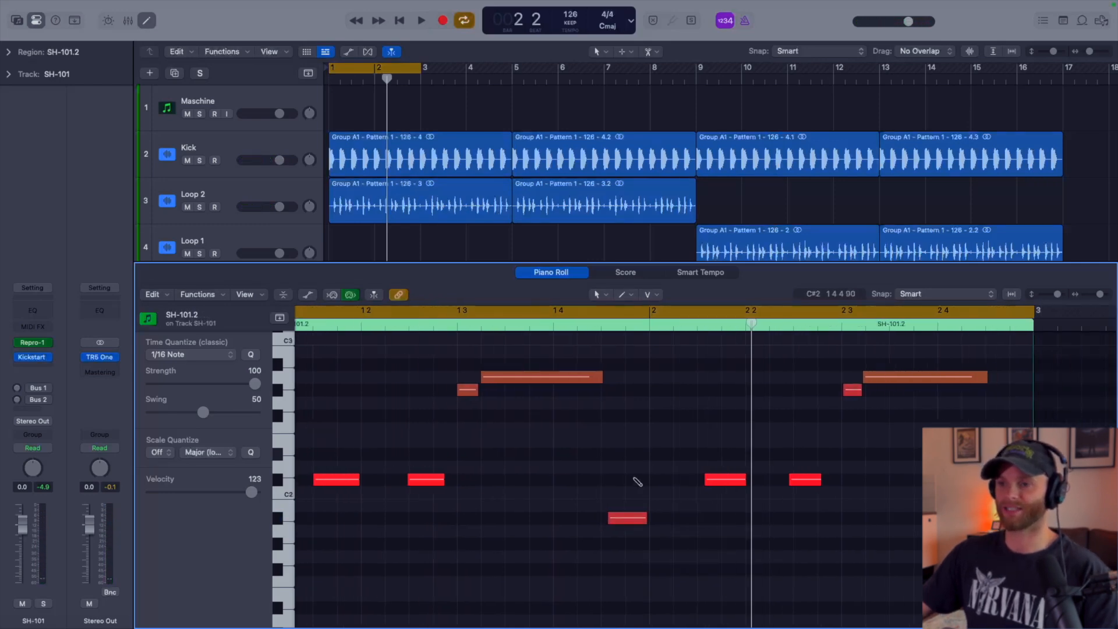
{"action": "key", "text": "space"}
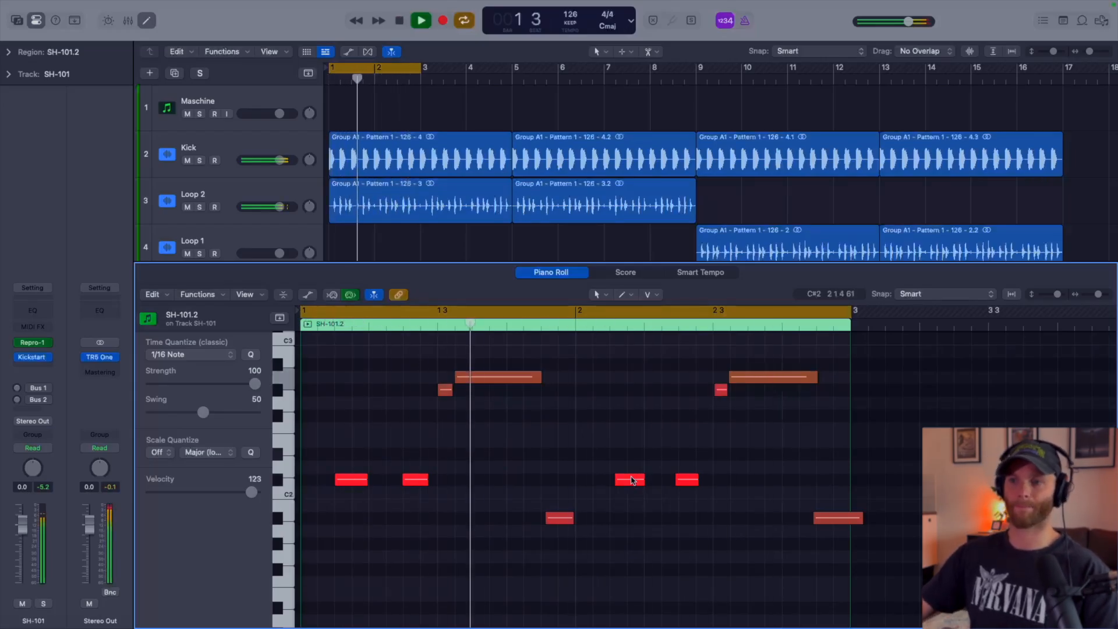
{"action": "key", "text": "space"}
- Nudge the first bar's G#2 and A2 notes slightly later so the G#2 starts on beat 3, and play the loop
{"action": "scroll", "coordinate": [495, 420], "scroll_direction": "up", "scroll_amount": 10}
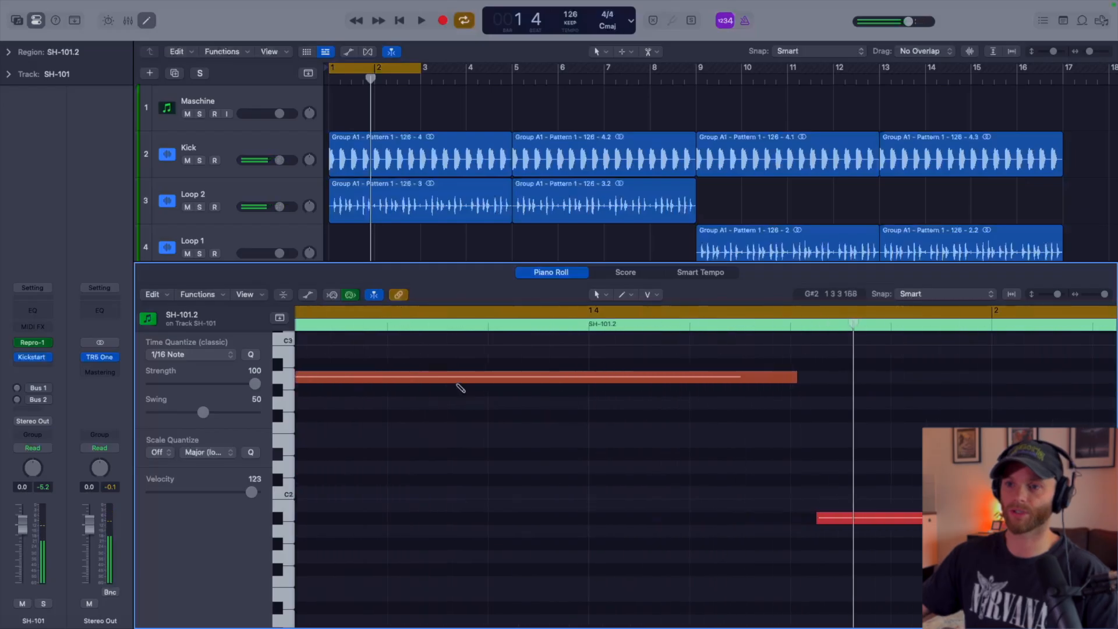
{"action": "scroll", "coordinate": [417, 424], "scroll_direction": "left", "scroll_amount": 3}
{"action": "left_click_drag", "start_coordinate": [557, 438], "coordinate": [620, 418]}
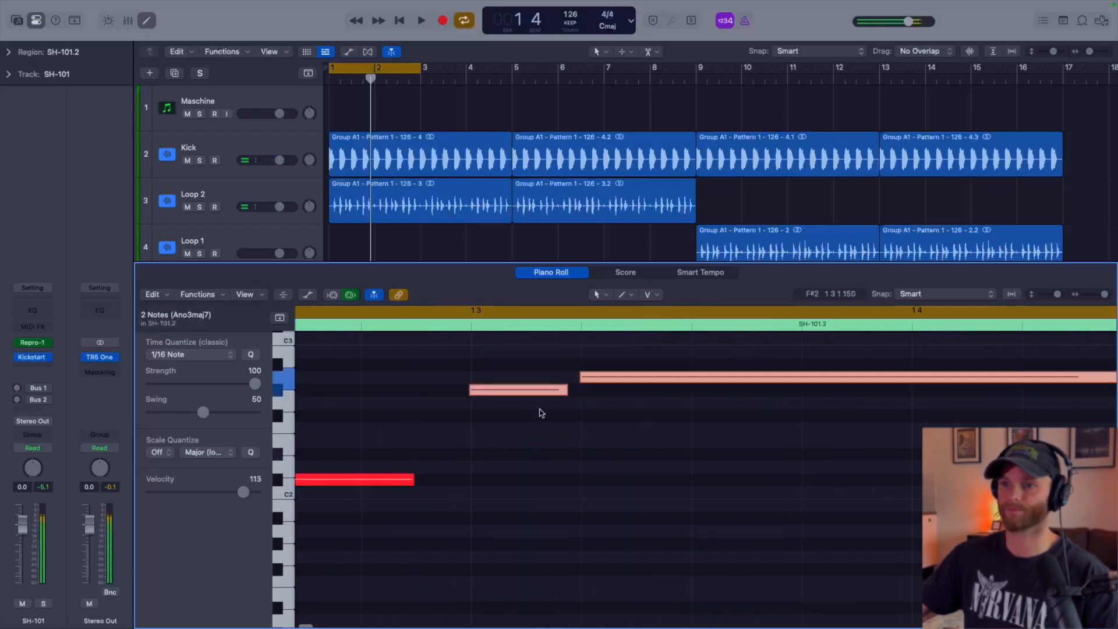
{"action": "left_click_drag", "start_coordinate": [503, 394], "coordinate": [518, 402]}
{"action": "scroll", "coordinate": [537, 429], "scroll_direction": "down", "scroll_amount": 10}
{"action": "key", "text": "space"}
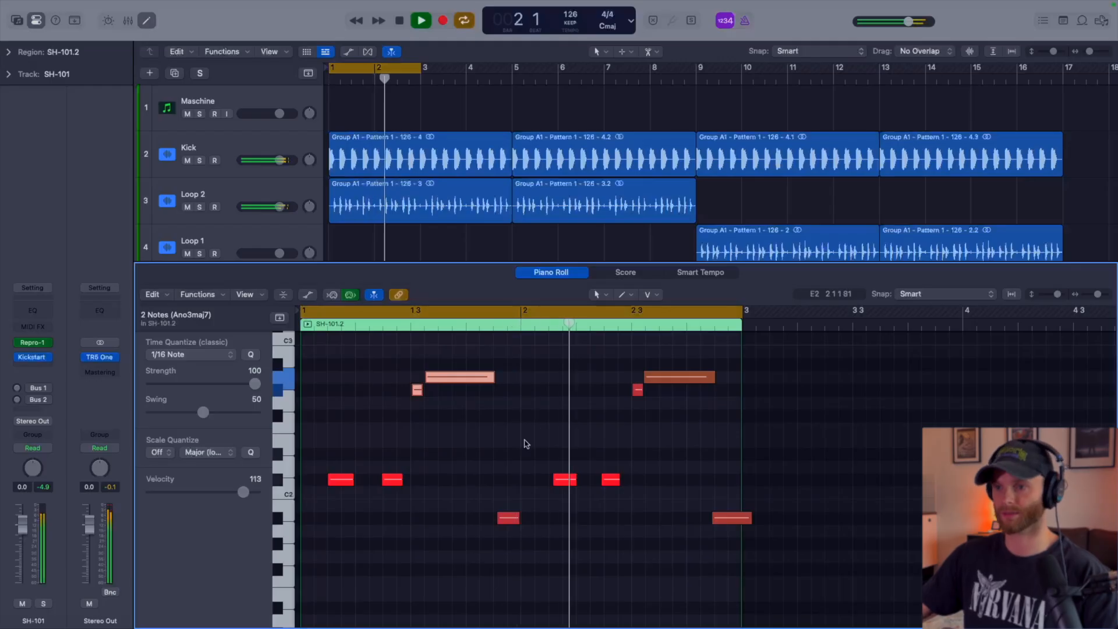
- Lengthen the first A#1 note past bar 2, up to just before the following C#2 note, and play the loop
{"action": "left_click", "coordinate": [529, 524]}
{"action": "key", "text": "space"}
{"action": "left_click_drag", "start_coordinate": [518, 520], "coordinate": [548, 523]}
{"action": "left_click", "coordinate": [529, 473]}
{"action": "key", "text": "space"}
{"action": "key", "text": "space"}
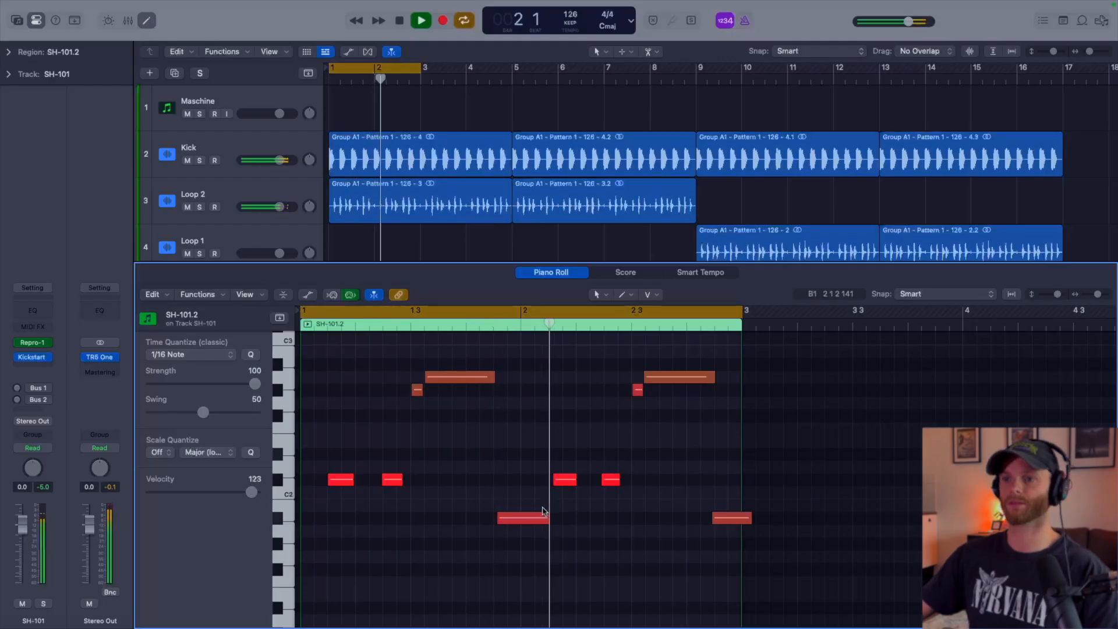
- Extend the start of the first A#1 note back to 1 4 3 1 and replay the loop
{"action": "key", "text": "space"}
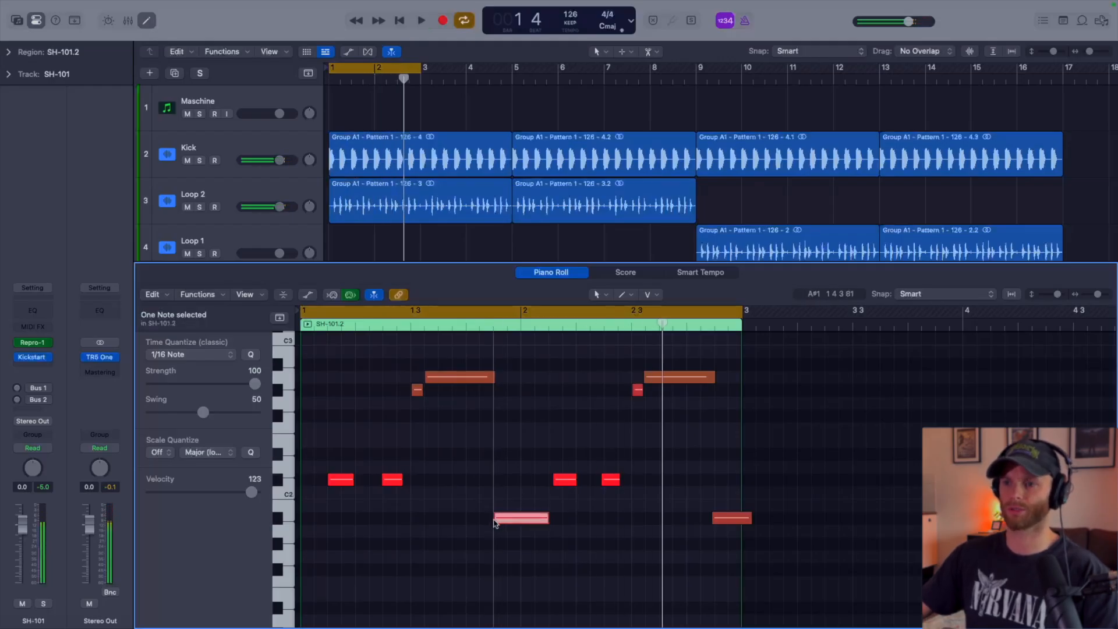
{"action": "key", "text": "space"}
{"action": "left_click", "coordinate": [494, 518]}
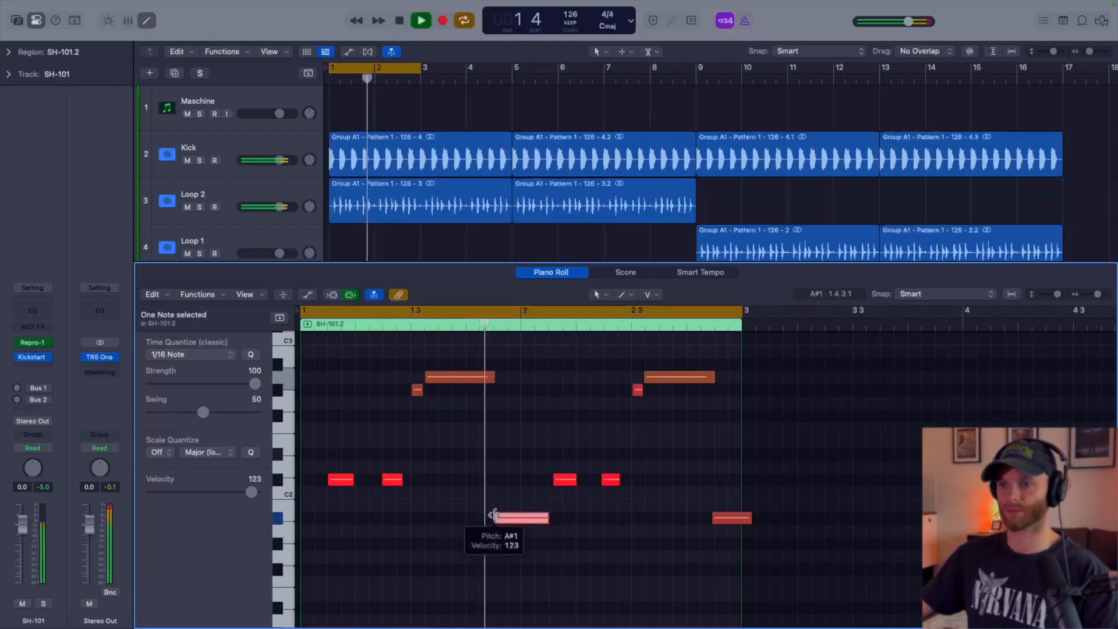
{"action": "key", "text": "space"}
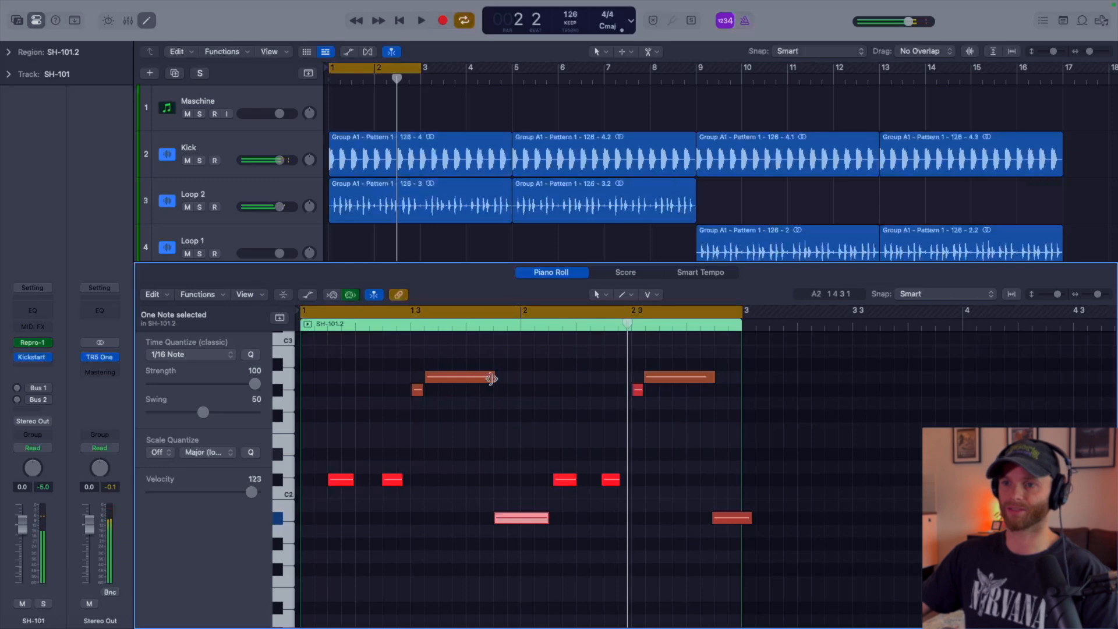
- Trim the end of the first A2 note before the A#1 note and refine the A#1 note's start at 1 4 3 1
{"action": "left_click_drag", "start_coordinate": [491, 379], "coordinate": [488, 384]}
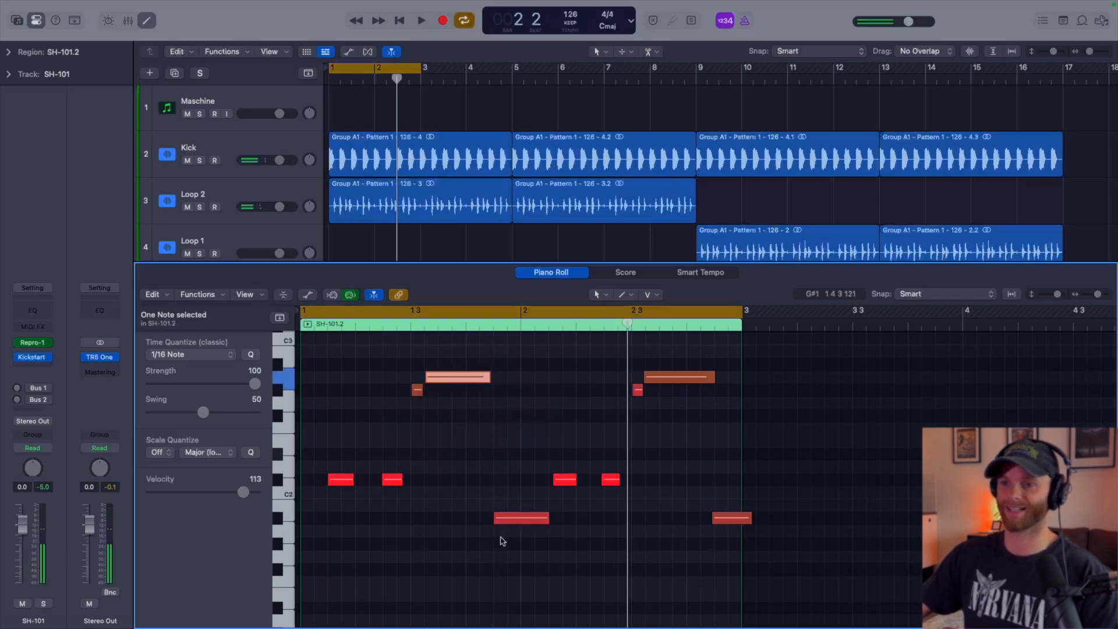
{"action": "scroll", "coordinate": [503, 539], "scroll_direction": "up", "scroll_amount": 3}
{"action": "left_click", "coordinate": [488, 524]}
{"action": "left_click_drag", "start_coordinate": [488, 525], "coordinate": [490, 528]}
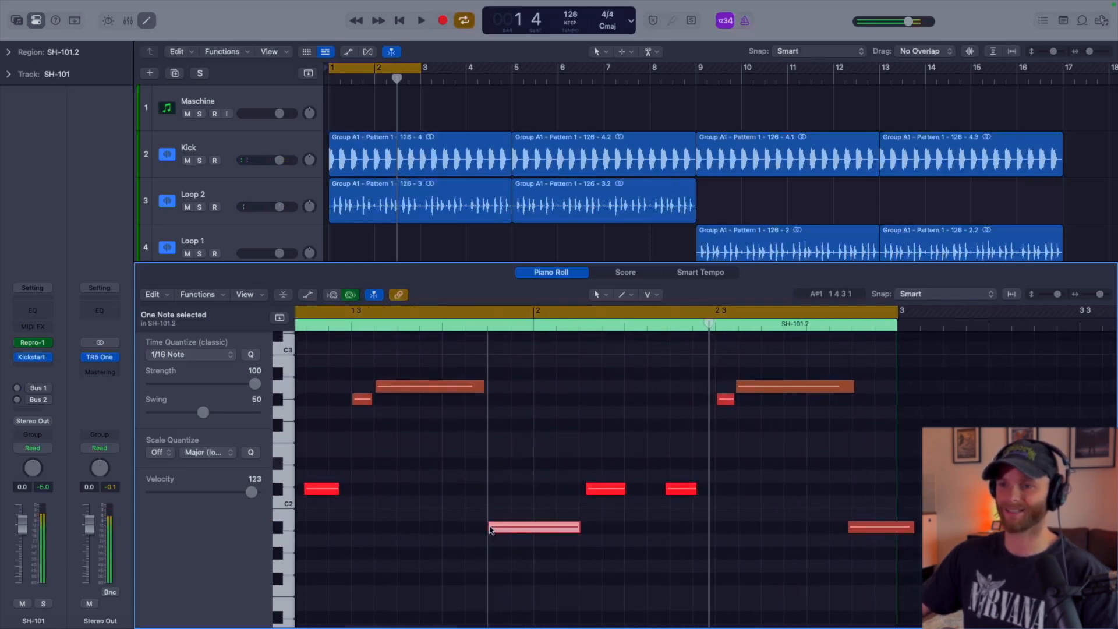
- Shorten the first A#1 note to end about one sixteenth into bar 2, checking it against the playing loop
{"action": "key", "text": "space"}
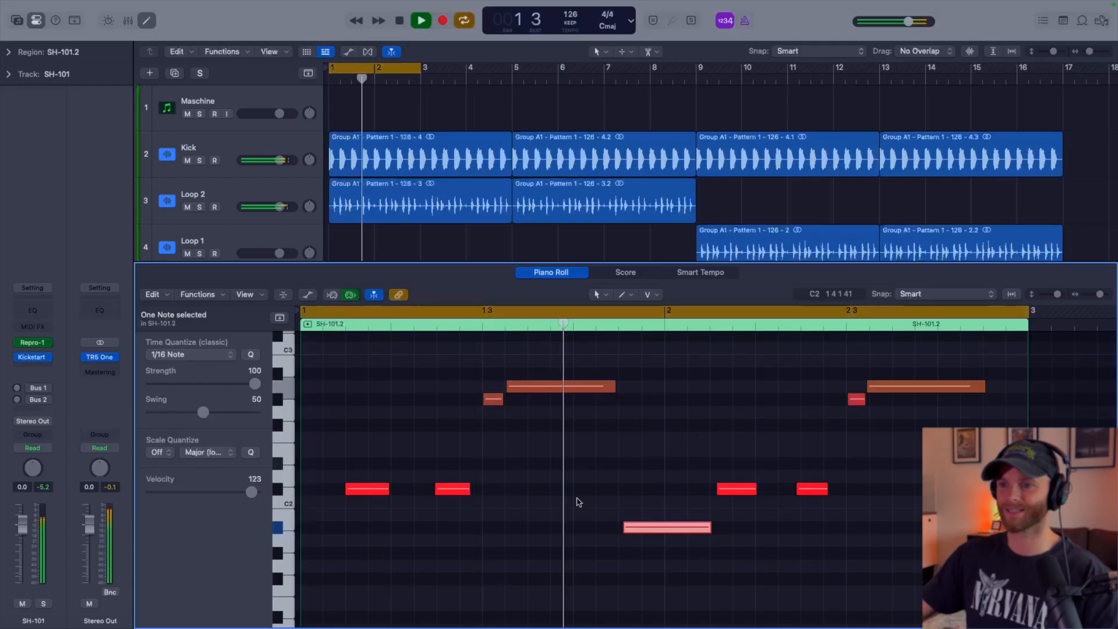
{"action": "key", "text": "space"}
{"action": "left_click_drag", "start_coordinate": [709, 528], "coordinate": [686, 537]}
{"action": "key", "text": "space"}
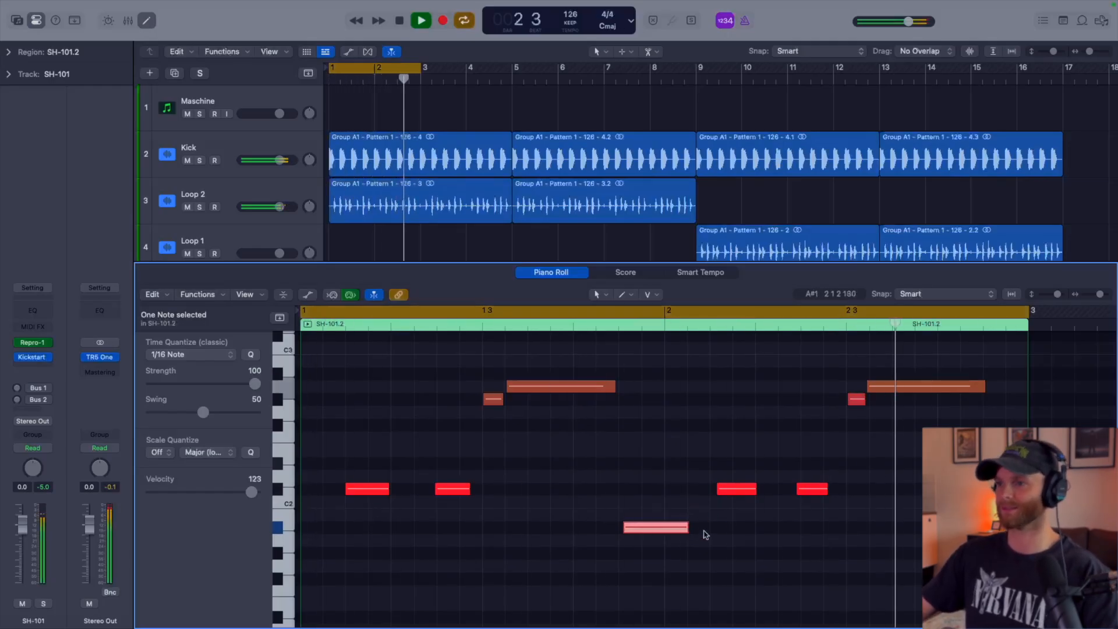
{"action": "key", "text": "space"}
{"action": "key", "text": "space"}
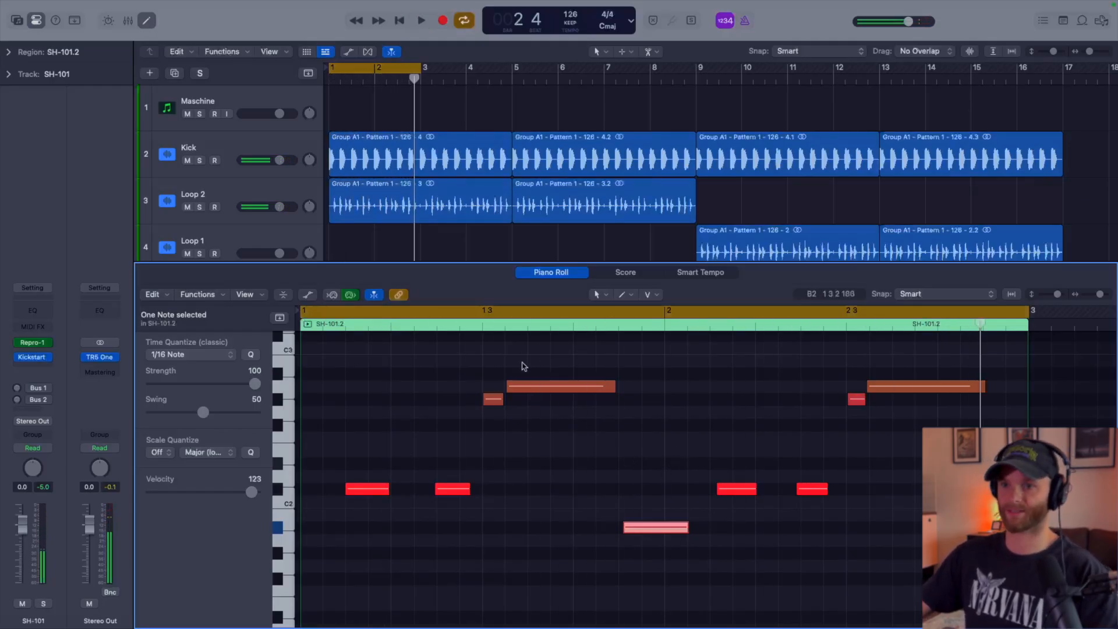
- Hide the inspector to widen the Piano Roll and replay the two-bar loop
{"action": "key", "text": "p"}
{"action": "mouse_move", "coordinate": [419, 356]}
{"action": "left_mouse_down"}
{"action": "mouse_move", "coordinate": [374, 365]}
{"action": "mouse_move", "coordinate": [419, 362]}
{"action": "left_mouse_up"}
{"action": "key", "text": "p"}
{"action": "key", "text": "i"}
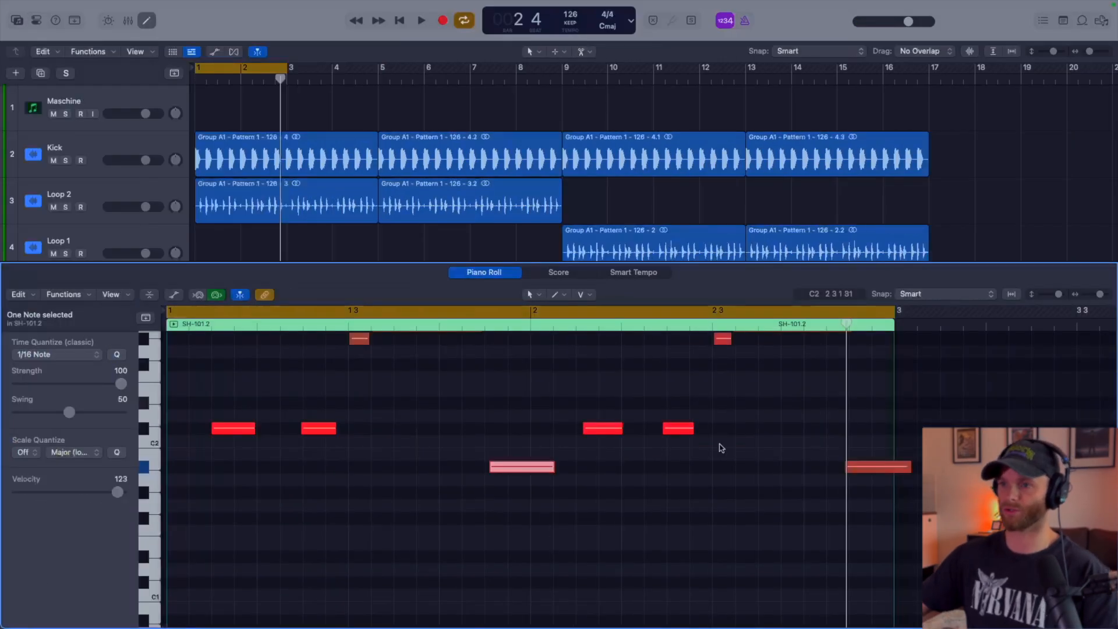
{"action": "scroll", "coordinate": [730, 458], "scroll_direction": "up", "scroll_amount": 3}
{"action": "key", "text": "space"}
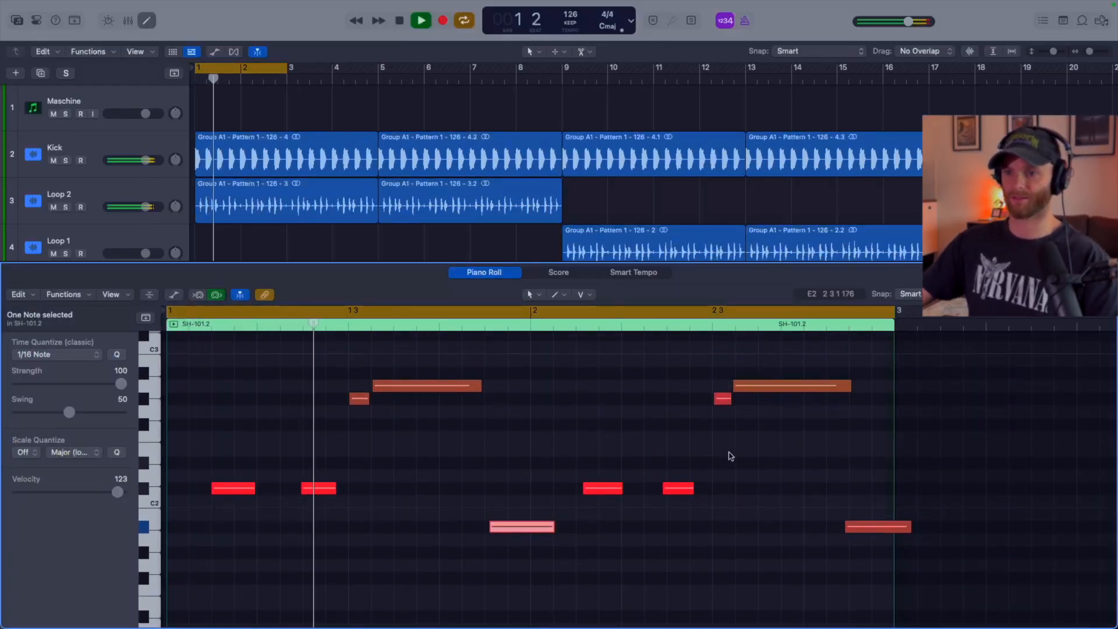
{"action": "key", "text": "space"}
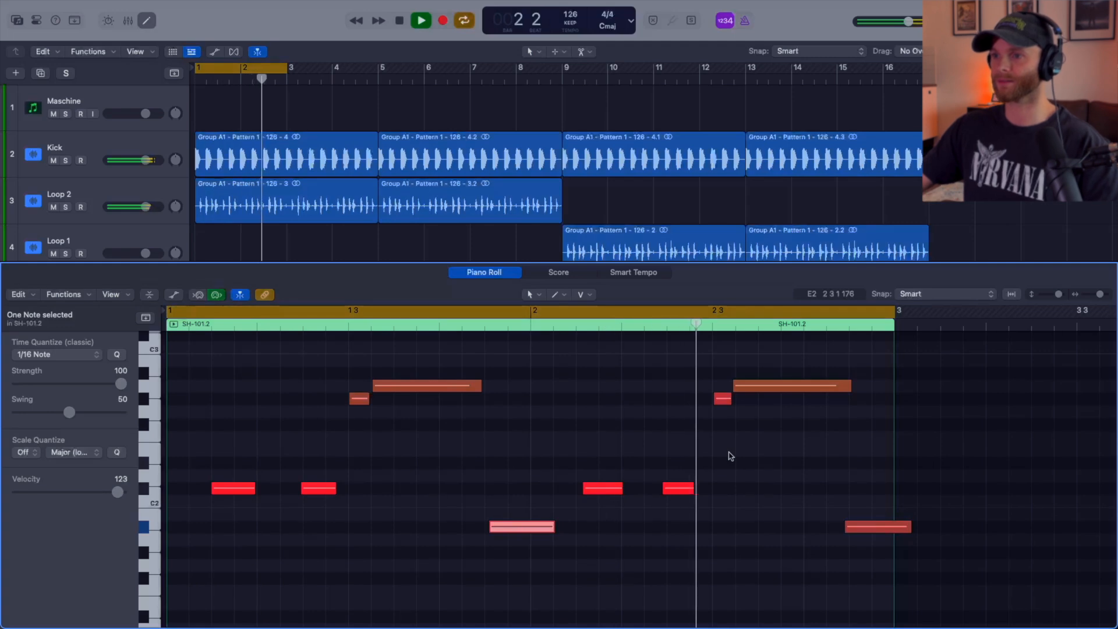
{"action": "scroll", "coordinate": [732, 456], "scroll_direction": "up", "scroll_amount": 3}
{"action": "scroll", "coordinate": [732, 456], "scroll_direction": "up", "scroll_amount": 1}
{"action": "left_click", "coordinate": [728, 411]}
{"action": "scroll", "coordinate": [728, 410], "scroll_direction": "up", "scroll_amount": 1}
{"action": "scroll", "coordinate": [729, 410], "scroll_direction": "down", "scroll_amount": 1}
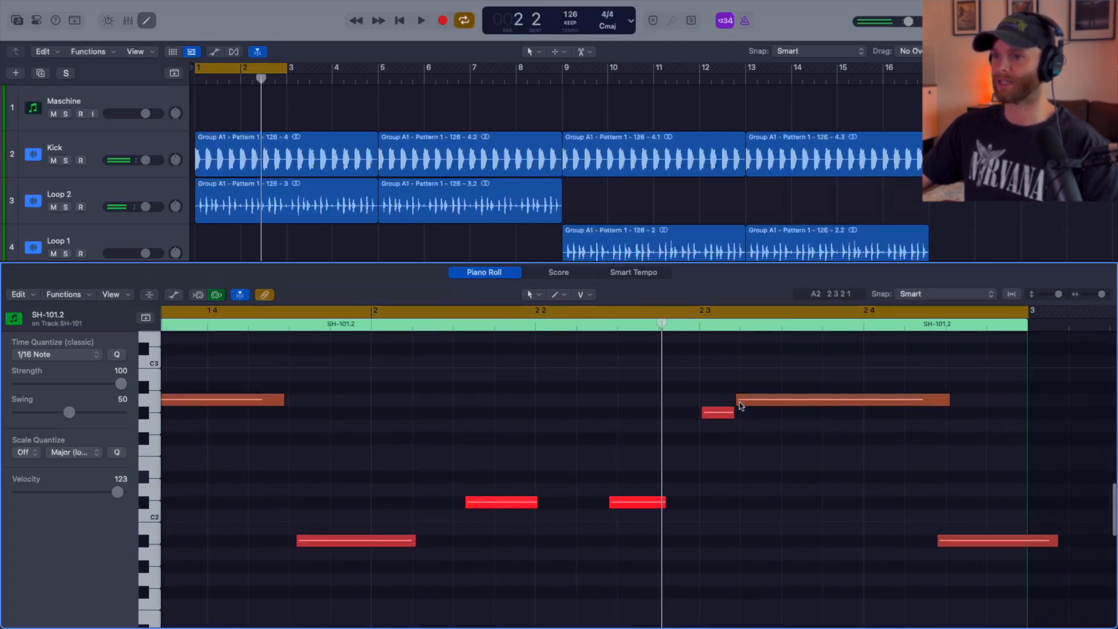
{"action": "left_click", "coordinate": [716, 413]}
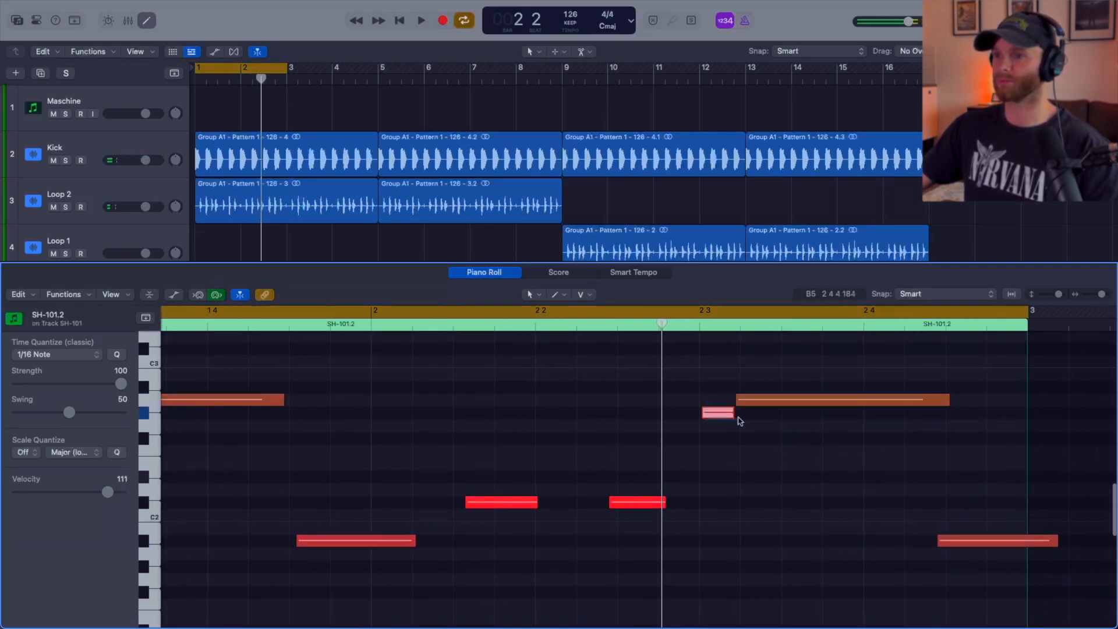
{"action": "left_click", "coordinate": [761, 396], "text": "shift"}
- Restrict the cycle range to bar 2 and play it
{"action": "key", "text": "c"}
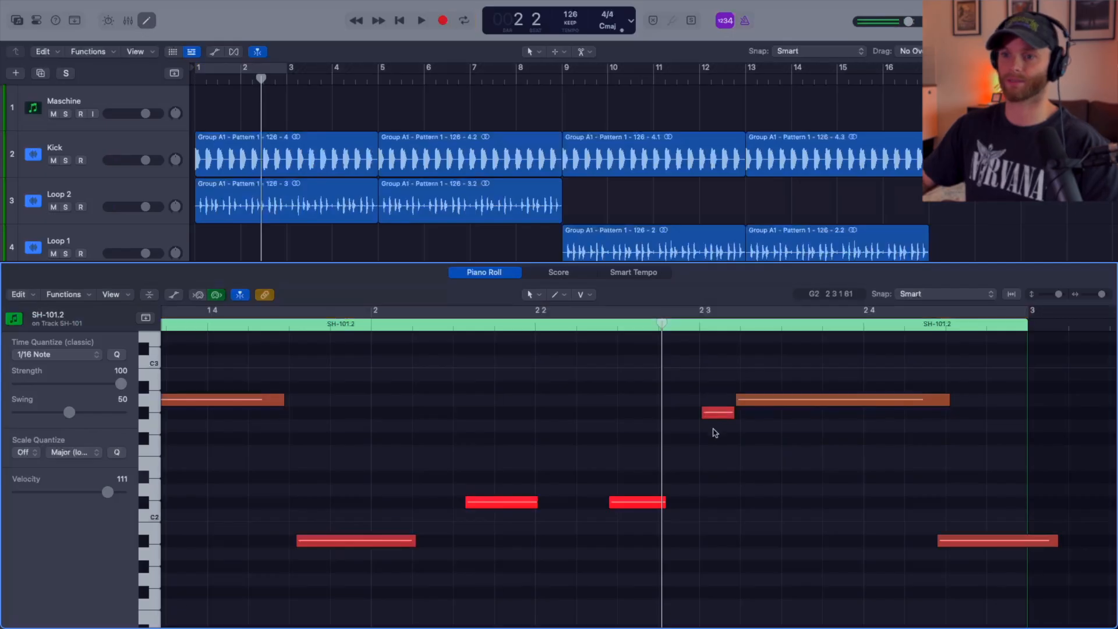
{"action": "scroll", "coordinate": [714, 431], "scroll_direction": "down", "scroll_amount": 5}
{"action": "left_click_drag", "start_coordinate": [495, 315], "coordinate": [824, 319]}
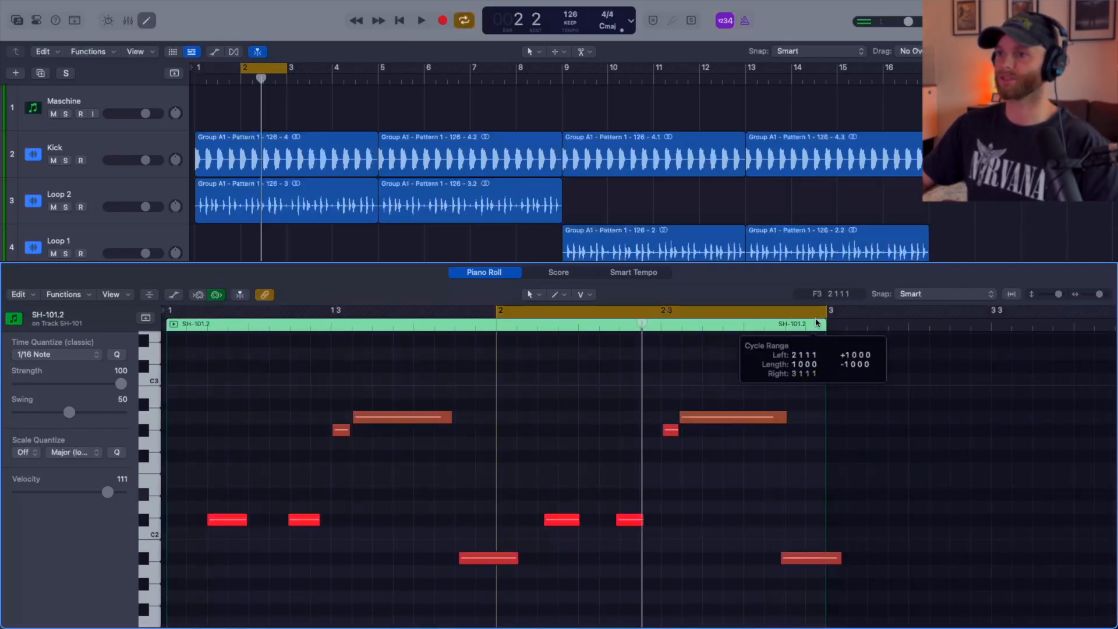
{"action": "key", "text": "space"}
- Move bar 2's first C#2 note earlier to 2 1 2 1 and trim the preceding A#1 note to end before it
{"action": "scroll", "coordinate": [756, 466], "scroll_direction": "up", "scroll_amount": 3}
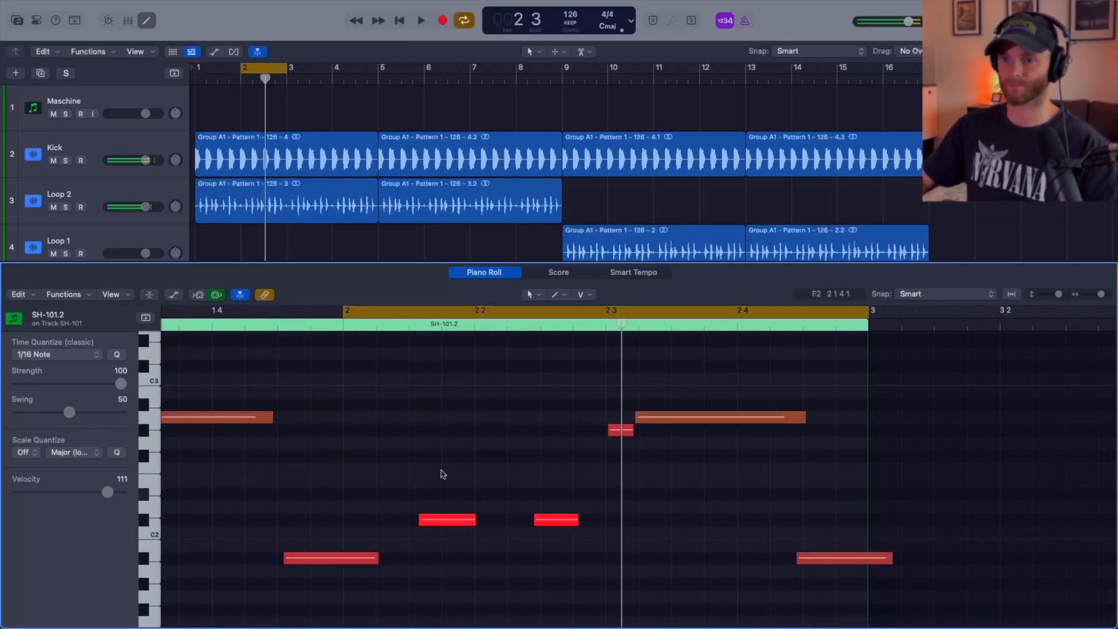
{"action": "left_click_drag", "start_coordinate": [444, 521], "coordinate": [402, 520]}
{"action": "left_click_drag", "start_coordinate": [379, 559], "coordinate": [371, 559]}
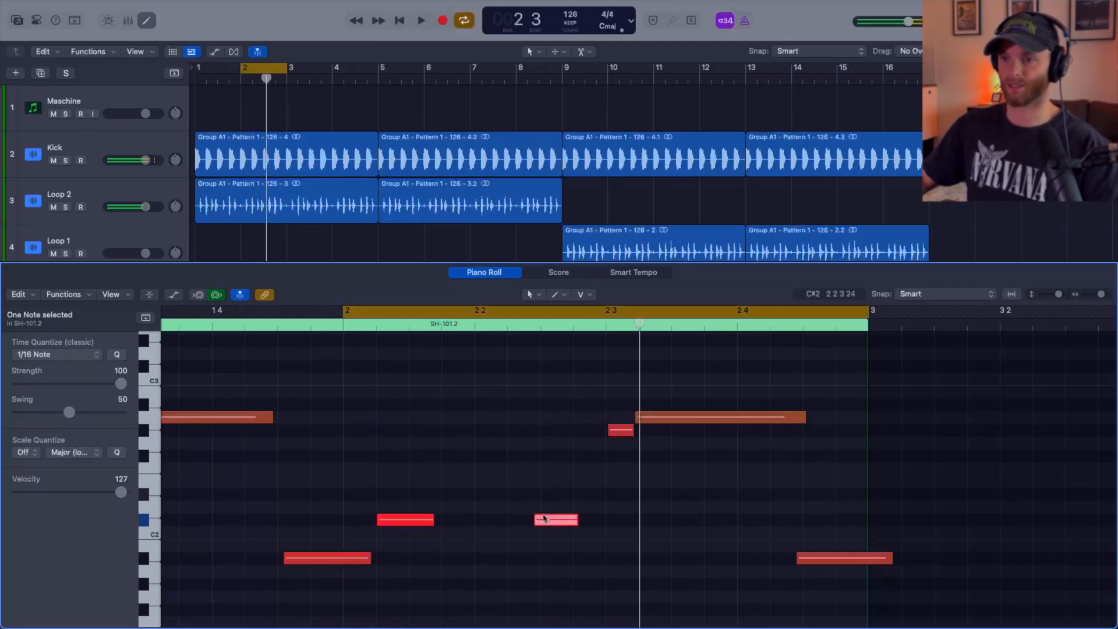
- Shift bar 2's second C#2 note slightly later to 2 2 3 1 and play the bar
{"action": "left_click_drag", "start_coordinate": [545, 518], "coordinate": [551, 519]}
{"action": "key", "text": "space"}
{"action": "scroll", "coordinate": [639, 497], "scroll_direction": "left", "scroll_amount": 6}
{"action": "key", "text": "space"}
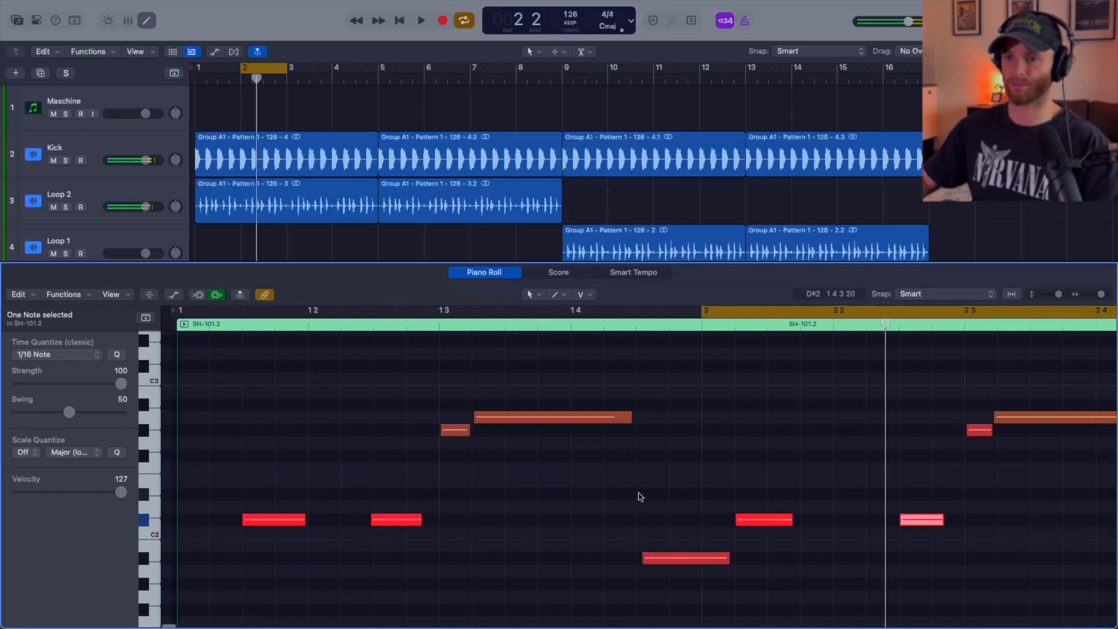
- Play the region from the beginning without cycling and trim the start of bar 1's second C#2 note to 1 2 3 1
{"action": "scroll", "coordinate": [641, 497], "scroll_direction": "right", "scroll_amount": 1}
{"action": "key", "text": "c"}
{"action": "key", "text": "Return"}
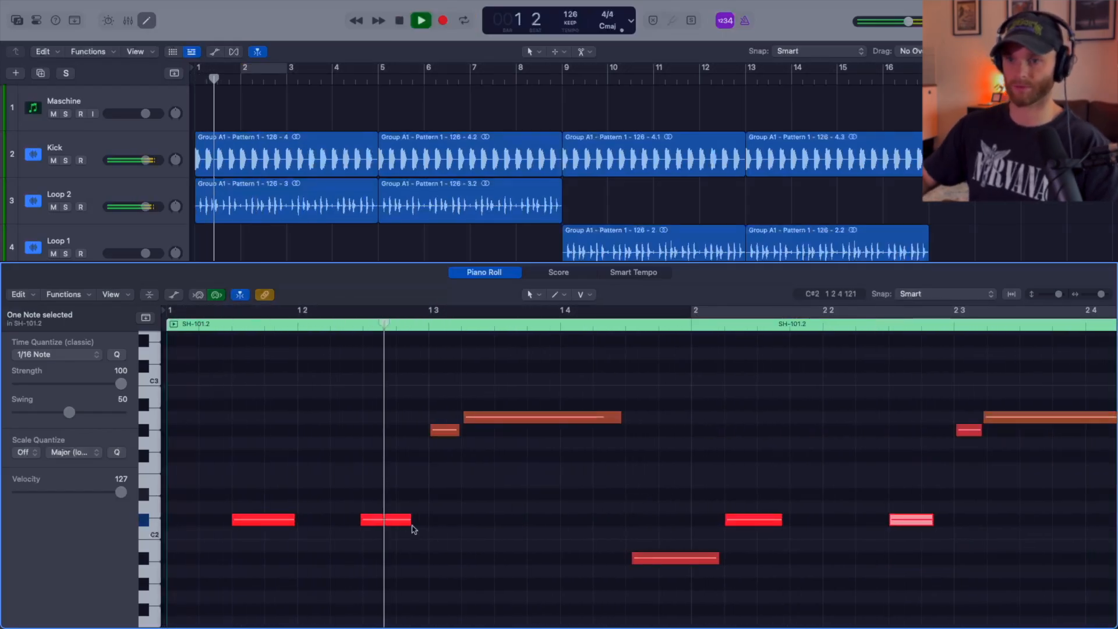
{"action": "key", "text": "space"}
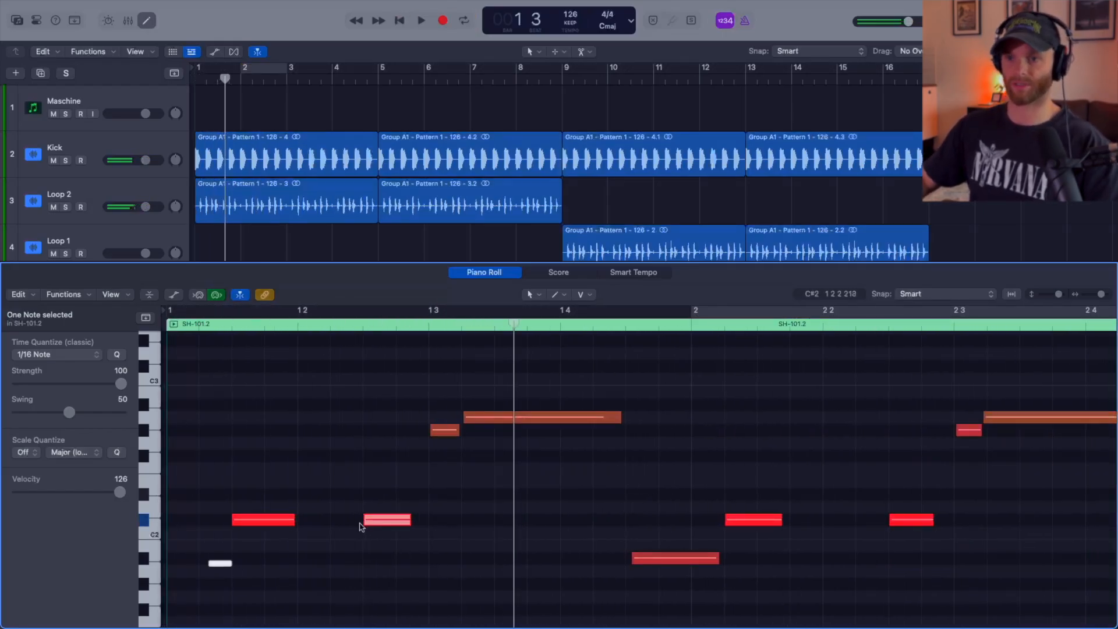
- Play the line, trim bar 1's A#1 note to end at the start of bar 2, and slightly shorten bar 2's first C#2 note
{"action": "key", "text": "space"}
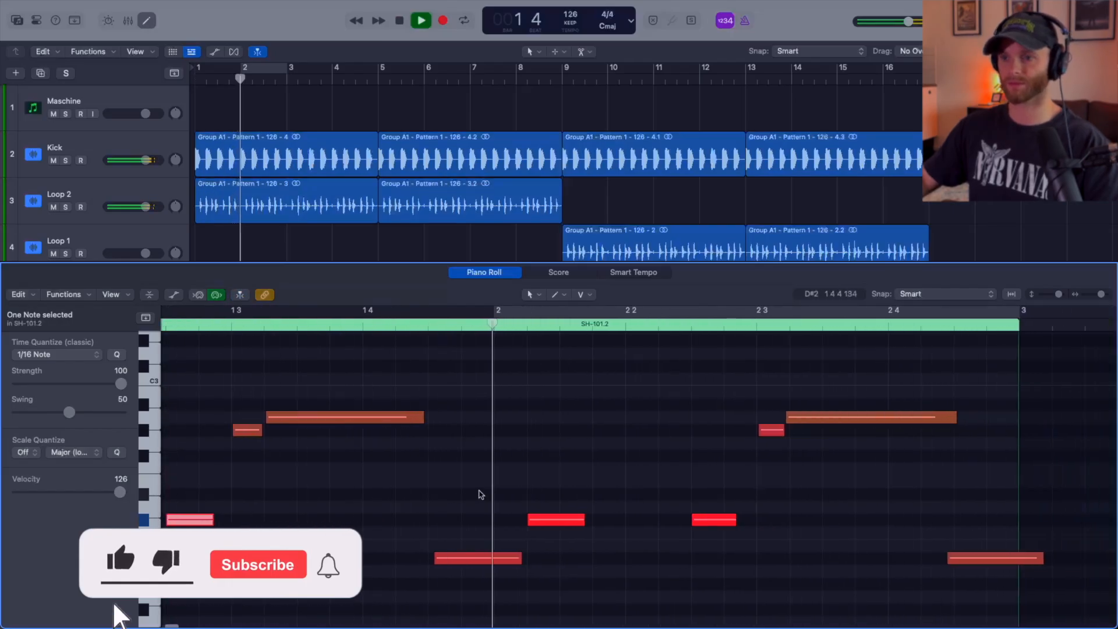
{"action": "key", "text": "space"}
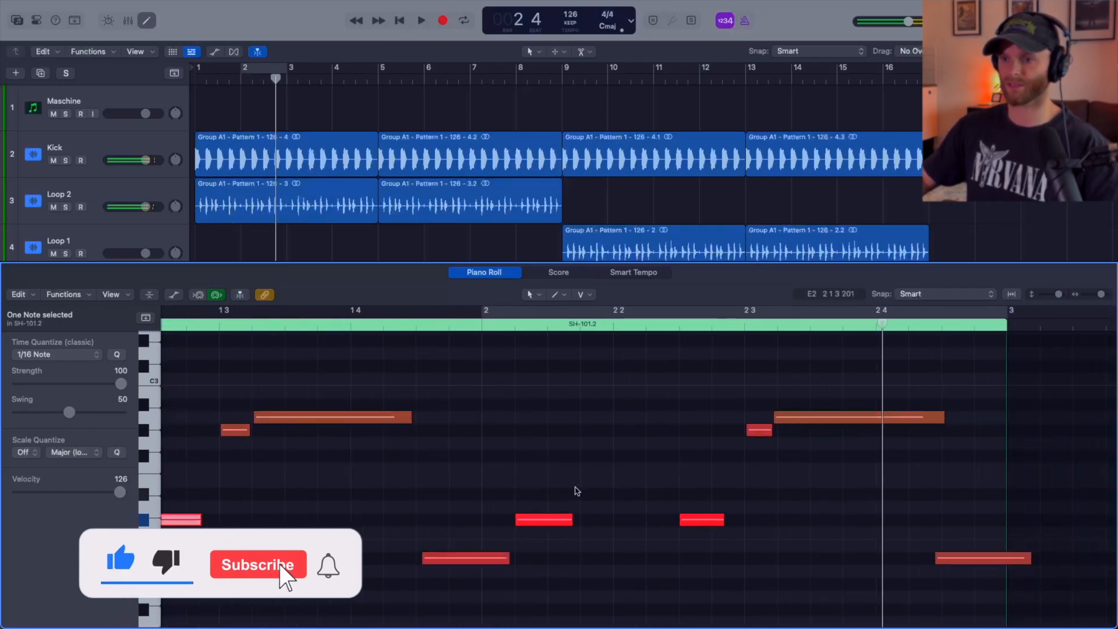
{"action": "left_click_drag", "start_coordinate": [508, 558], "coordinate": [481, 559]}
{"action": "left_click", "coordinate": [626, 458]}
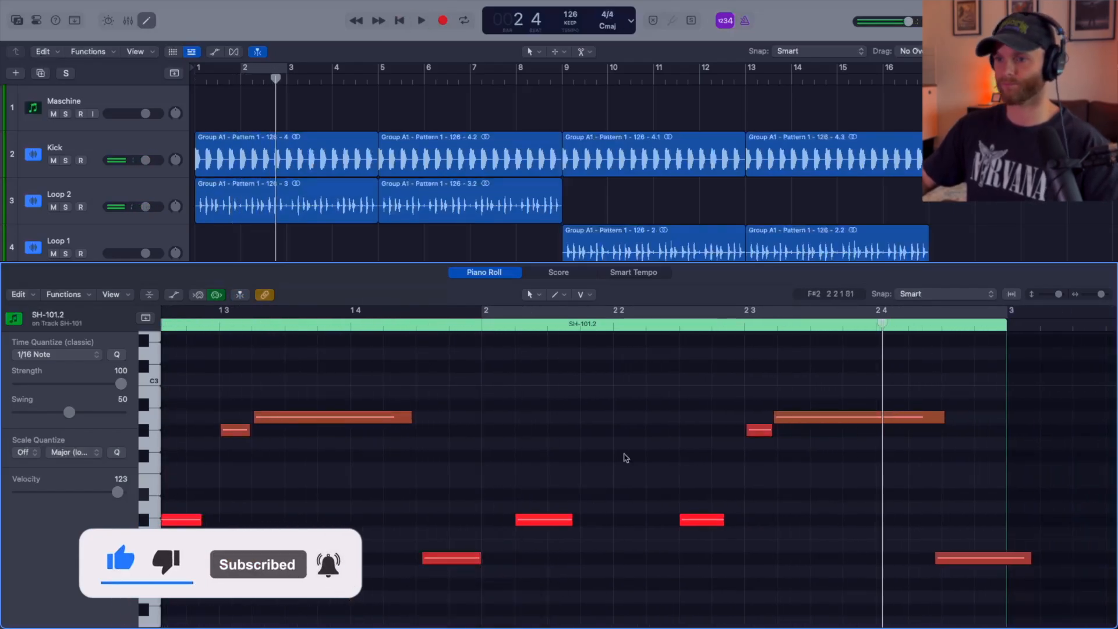
{"action": "left_click_drag", "start_coordinate": [573, 517], "coordinate": [566, 518]}
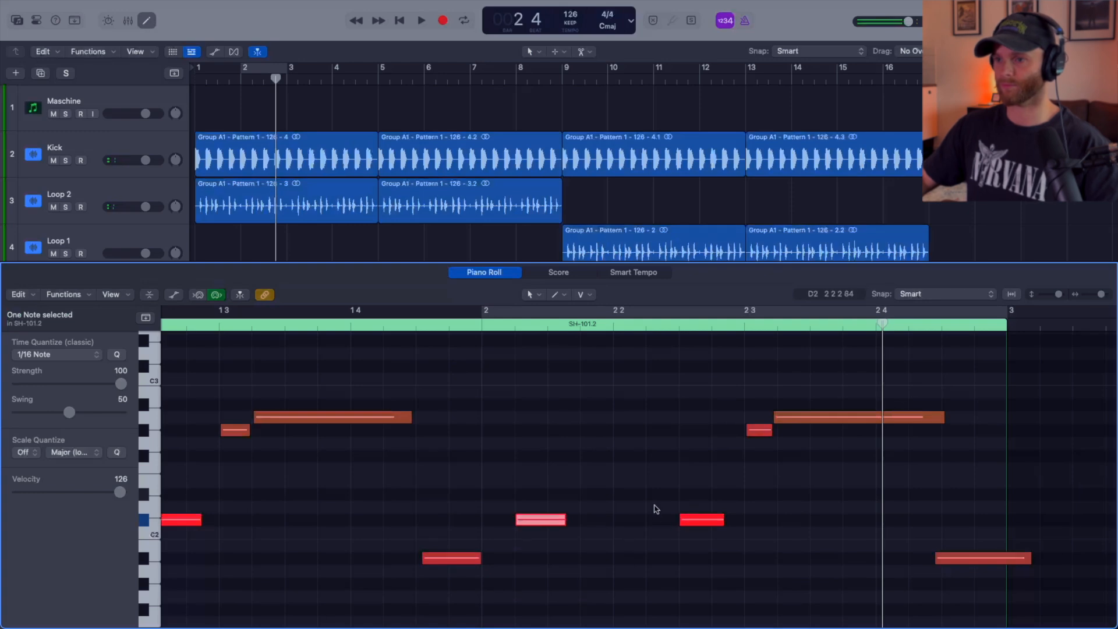
- Add a short D#2 note at 2 2 2 1, just before bar 2's second C#2 note, and play the region
{"action": "left_click_drag", "start_coordinate": [663, 494], "coordinate": [649, 495]}
{"action": "left_click_drag", "start_coordinate": [626, 495], "coordinate": [673, 495]}
{"action": "key", "text": "space"}
{"action": "key", "text": "super+Left"}
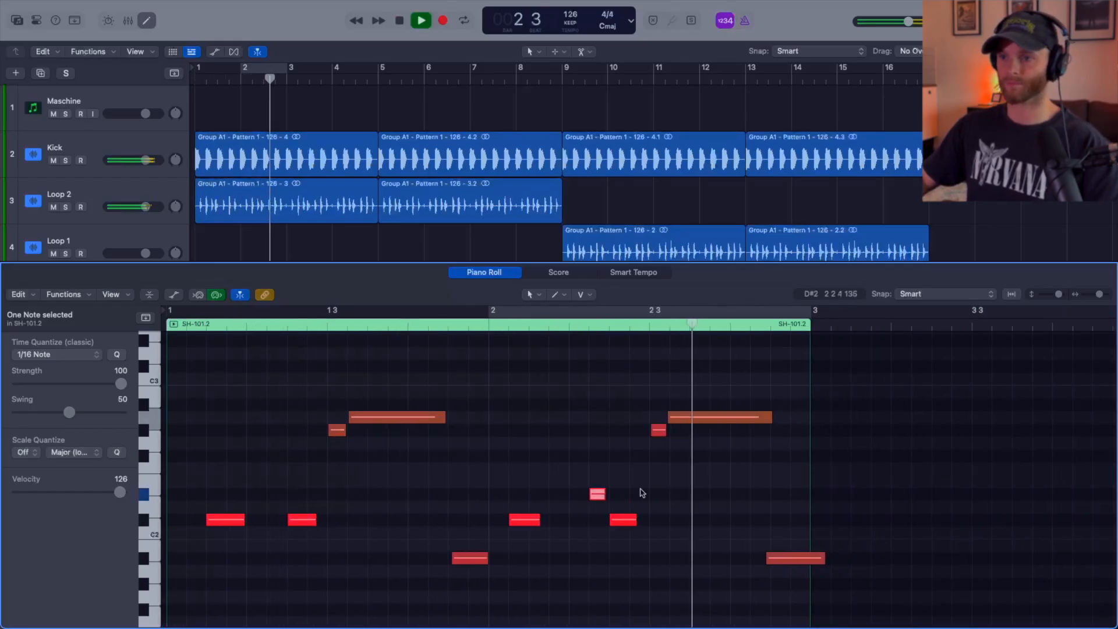
- Move the short D#2 note earlier to 2 1 4 1 and play the line to check it
{"action": "key", "text": "space"}
{"action": "left_click_drag", "start_coordinate": [596, 497], "coordinate": [558, 499]}
{"action": "key", "text": "space"}
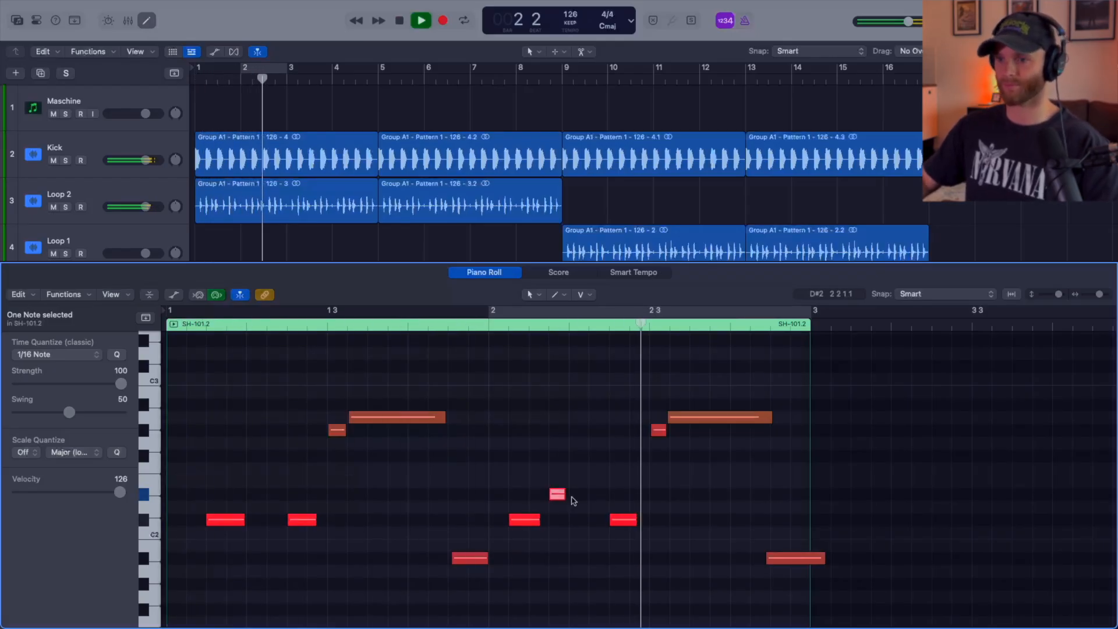
{"action": "key", "text": "space"}
{"action": "key", "text": "space"}
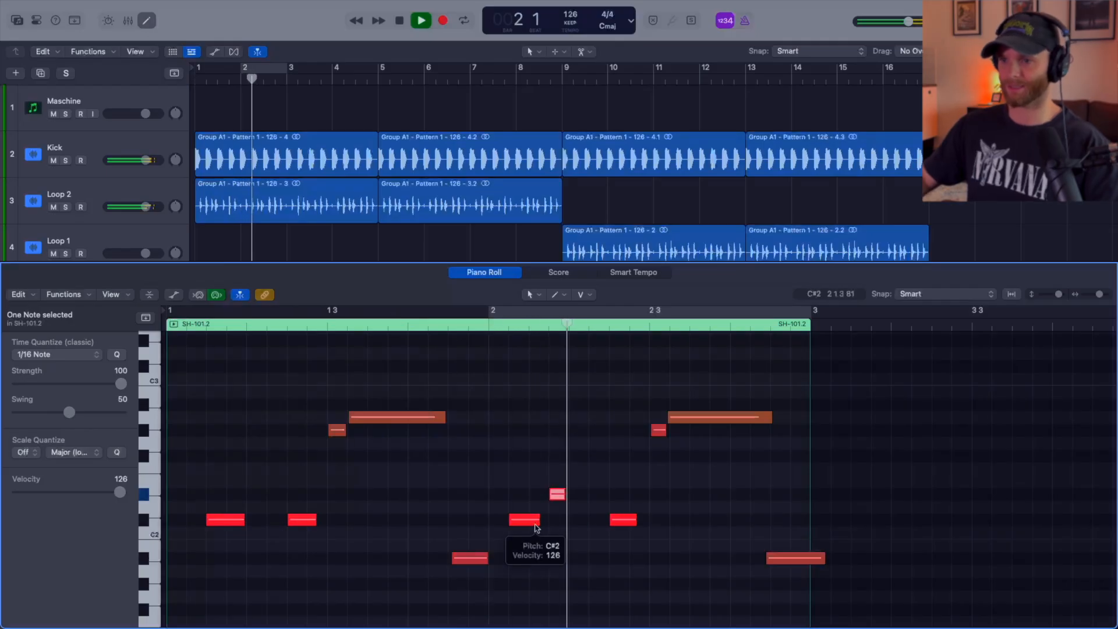
{"action": "key", "text": "space"}
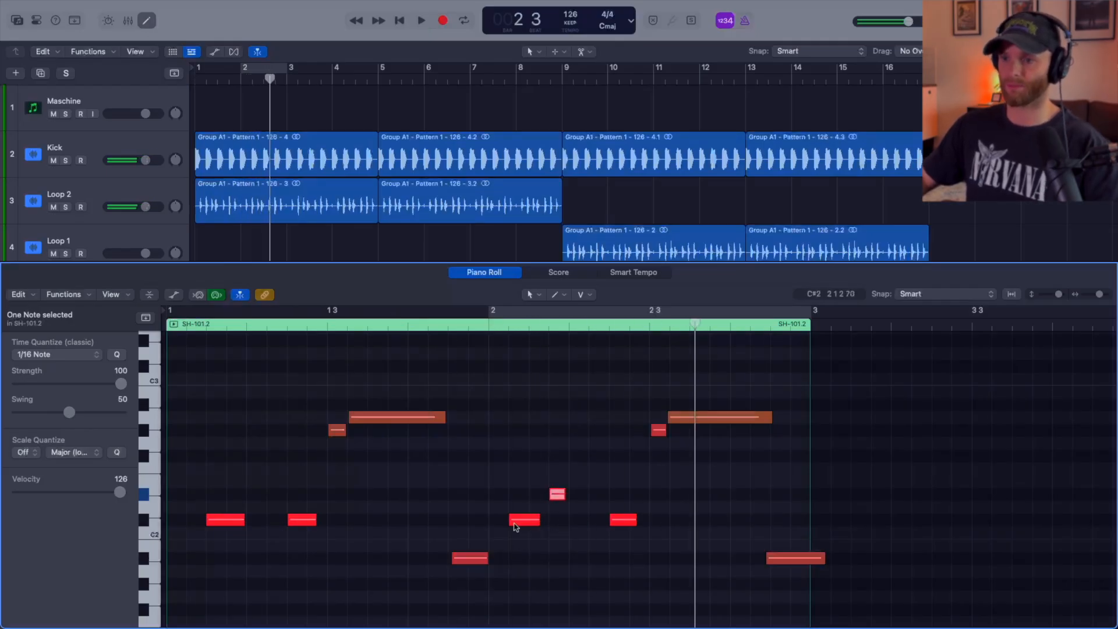
- Trim the start of bar 2's first C#2 note slightly later and play bar 2 in a cycle
{"action": "left_click_drag", "start_coordinate": [525, 522], "coordinate": [513, 526]}
{"action": "key", "text": "space"}
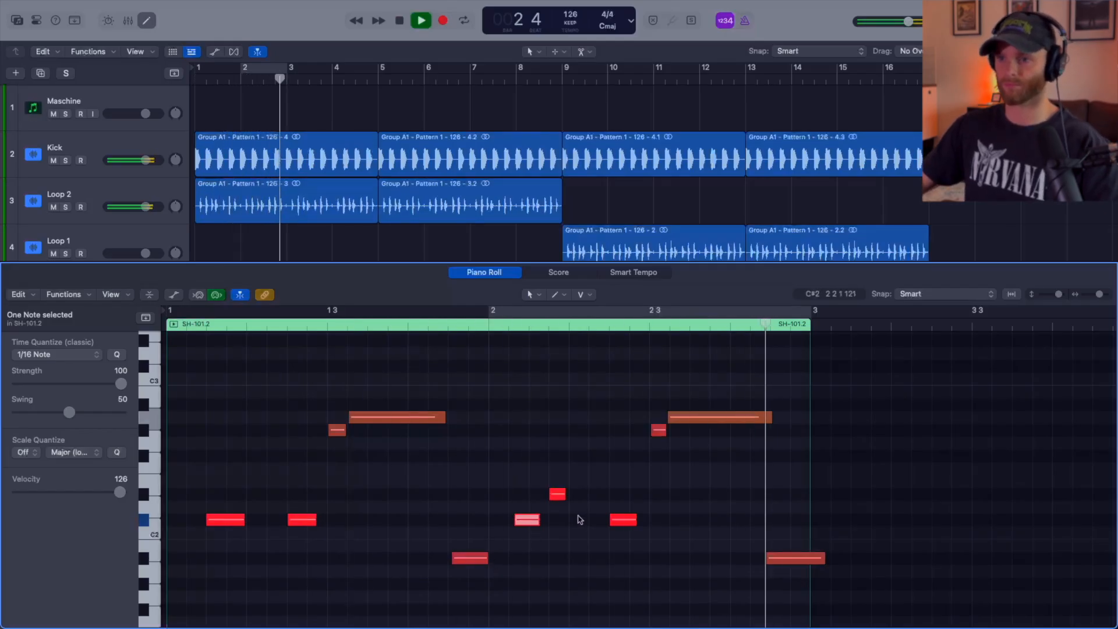
{"action": "key", "text": "space"}
{"action": "key", "text": "super+u"}
{"action": "key", "text": "space"}
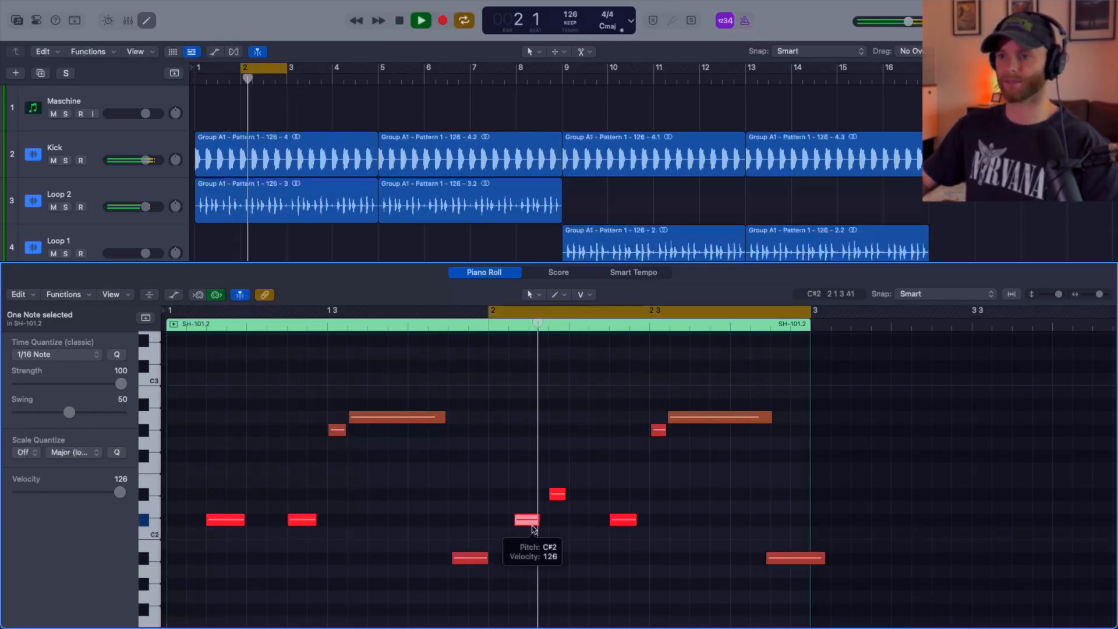
- Try bar 2's short D#2 note a semitone higher at E2, then return it to D#2
{"action": "key", "text": "space"}
{"action": "left_click", "coordinate": [557, 492]}
{"action": "key", "text": "space"}
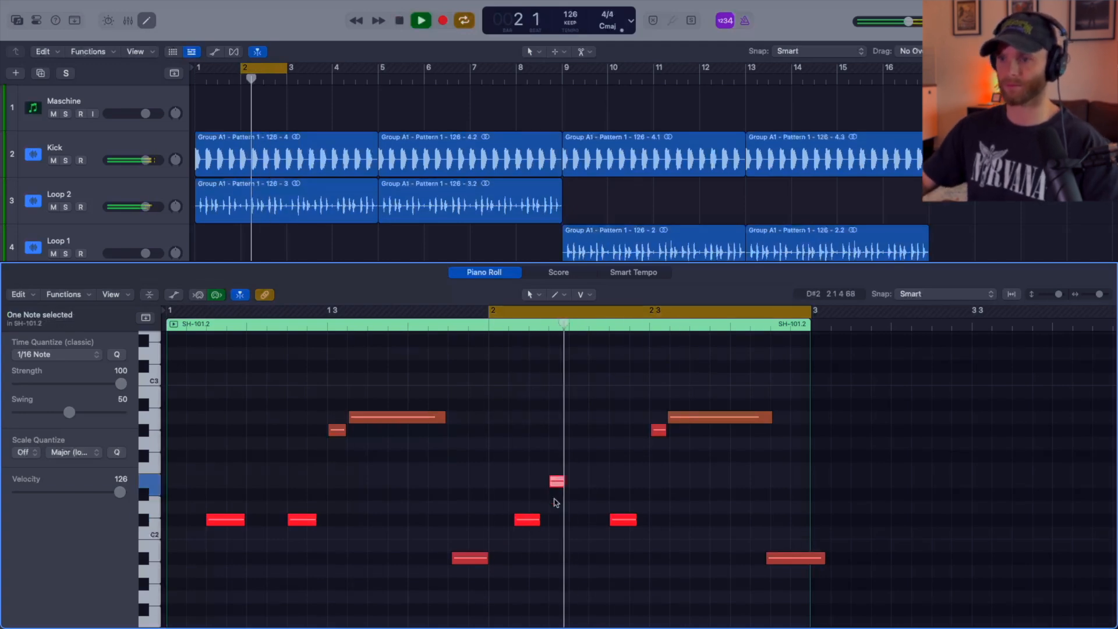
{"action": "key", "text": "space"}
{"action": "key", "text": "super+Down"}
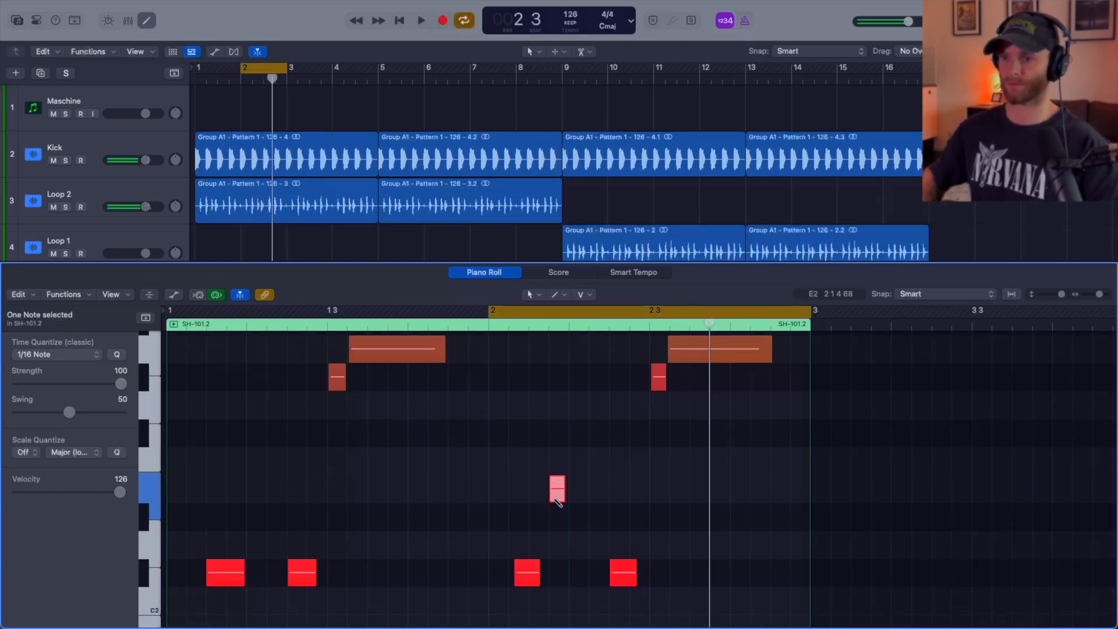
{"action": "key", "text": "super+Up"}
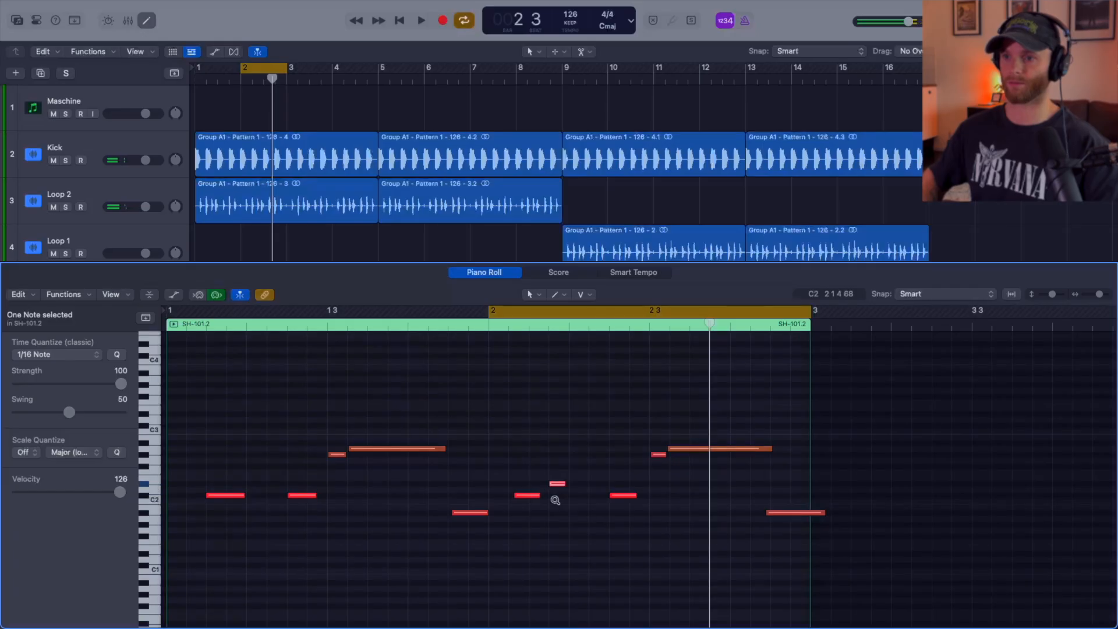
{"action": "key", "text": "super+Down"}
{"action": "key", "text": "space"}
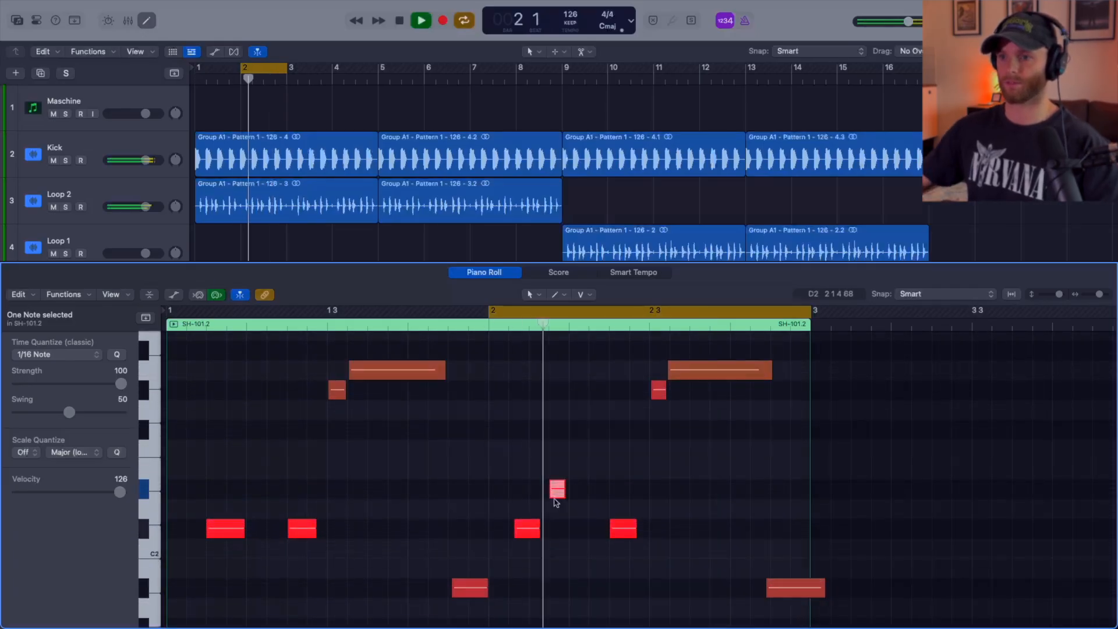
- Lengthen bar 2's short D#2 note slightly and audition it at D2 before restoring it to D#2
{"action": "key", "text": "space"}
{"action": "left_click_drag", "start_coordinate": [563, 493], "coordinate": [571, 492]}
{"action": "key", "text": "space"}
{"action": "key", "text": "alt+Down"}
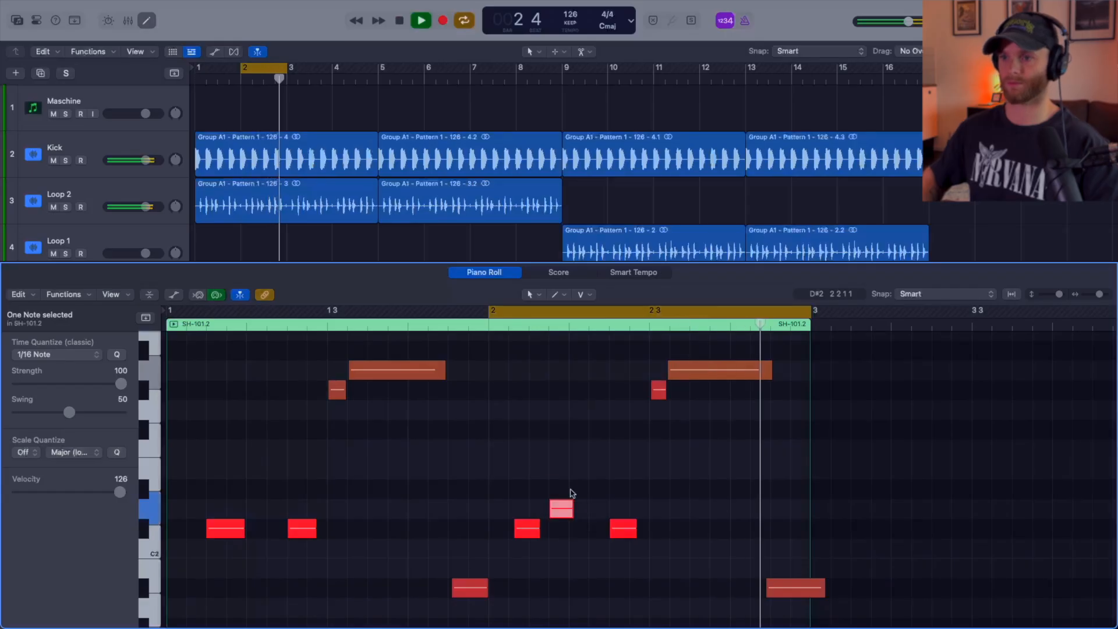
{"action": "key", "text": "alt+Up"}
{"action": "key", "text": "space"}
- Extend the cycle range to cover bars 1 and 2 and play the full loop
{"action": "key", "text": "super+Up"}
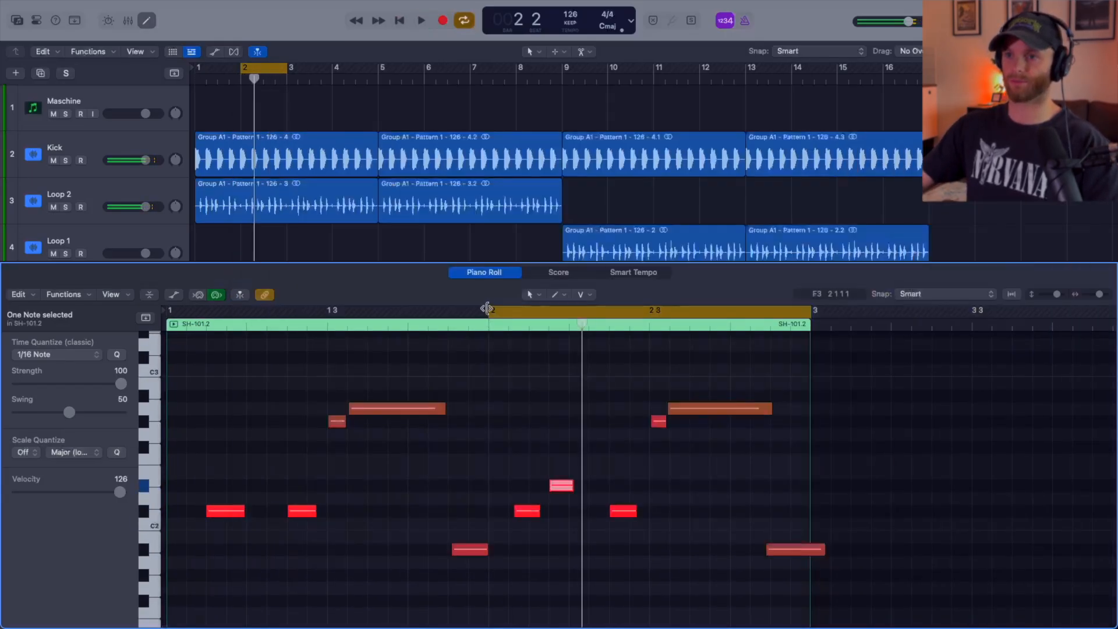
{"action": "left_click_drag", "start_coordinate": [489, 309], "coordinate": [169, 310]}
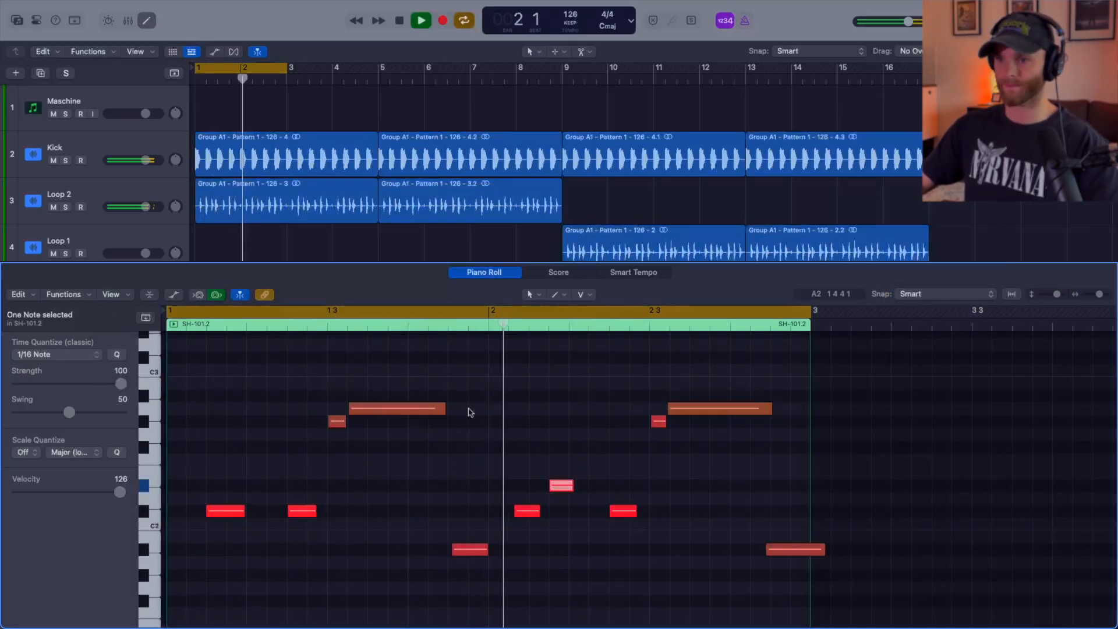
{"action": "left_click", "coordinate": [604, 425]}
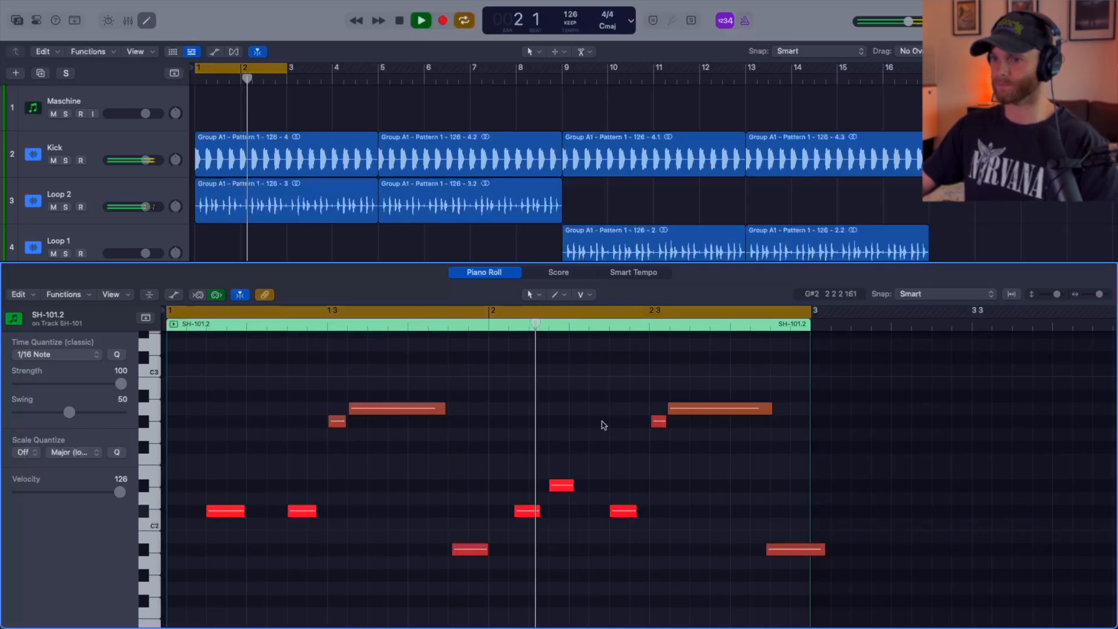
{"action": "key", "text": "space"}
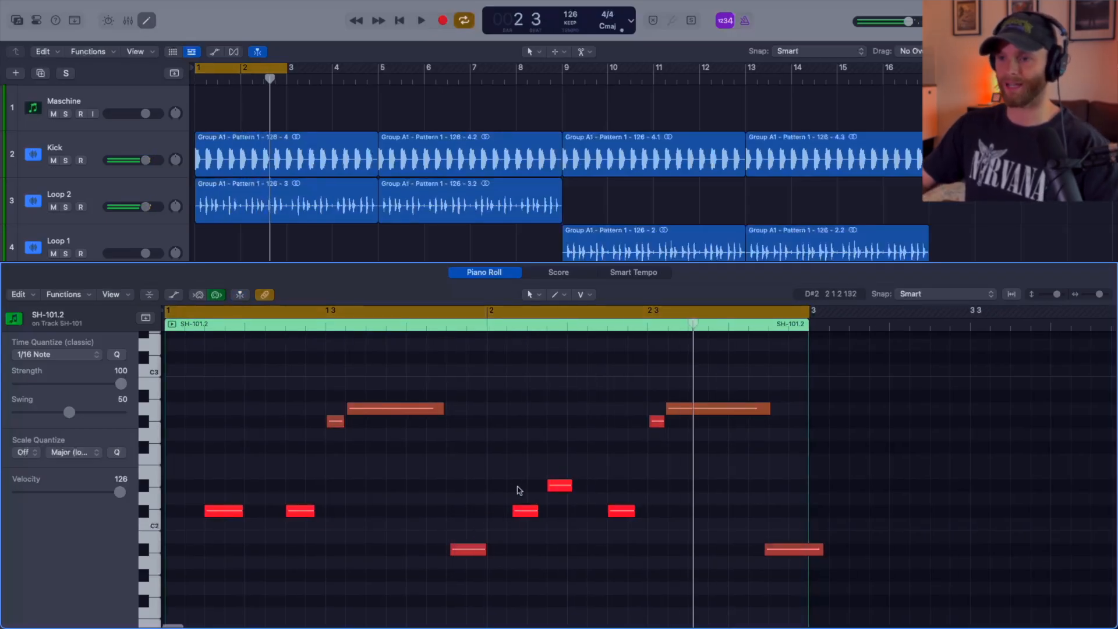
- Trim the start of bar 2's first C#2 note to 2 1 3 1 and play the loop
{"action": "scroll", "coordinate": [517, 490], "scroll_direction": "up", "scroll_amount": 2}
{"action": "left_click_drag", "start_coordinate": [516, 512], "coordinate": [557, 517]}
{"action": "key", "text": "space"}
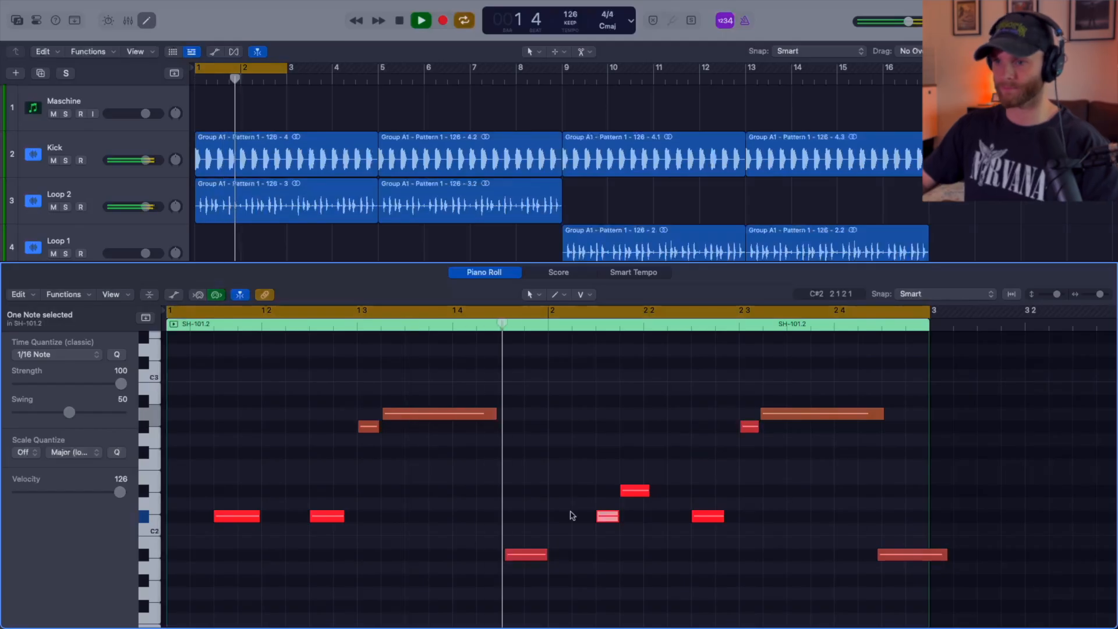
{"action": "key", "text": "space"}
- Try an extra C#2 note at the start of bar 2, then remove it and play the loop
{"action": "left_click_drag", "start_coordinate": [604, 515], "coordinate": [577, 516]}
{"action": "left_click", "coordinate": [570, 505]}
{"action": "key", "text": "space"}
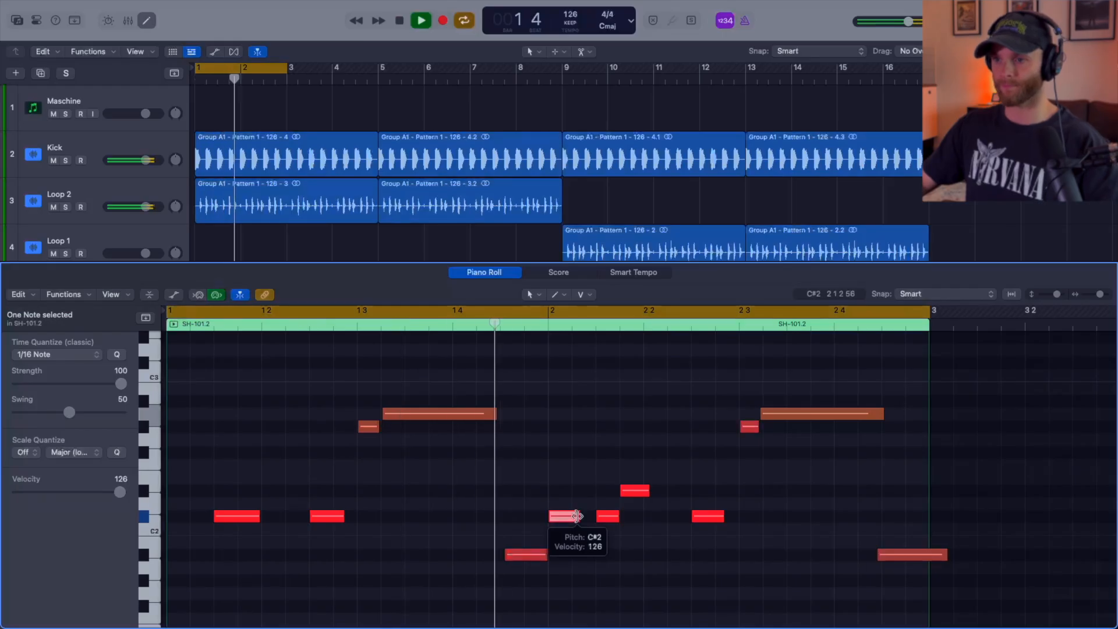
{"action": "key", "text": "space"}
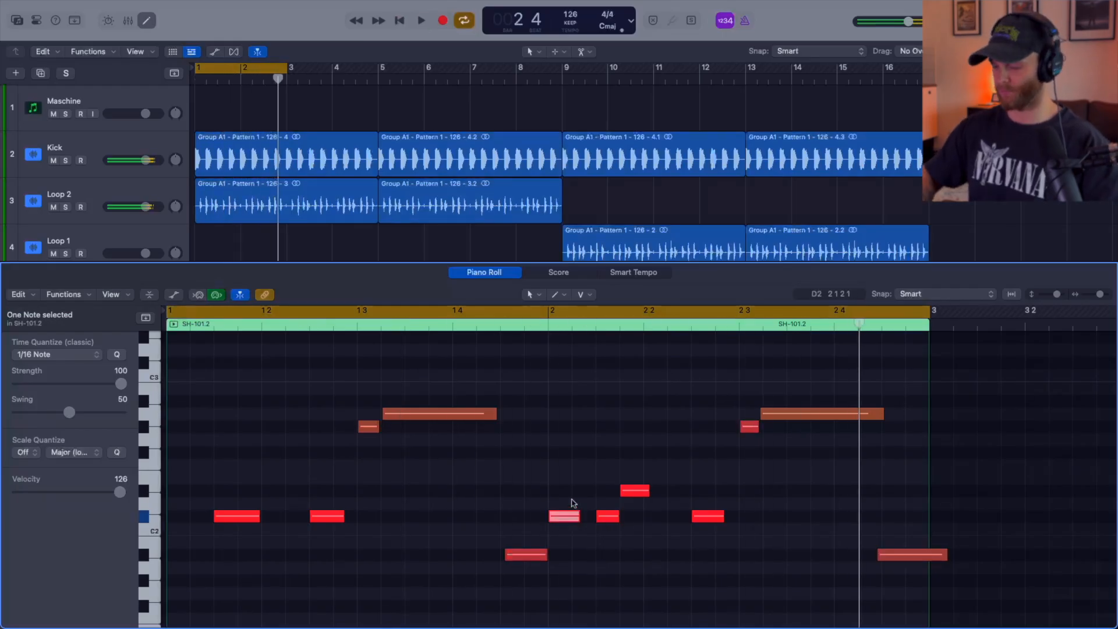
{"action": "key", "text": "space"}
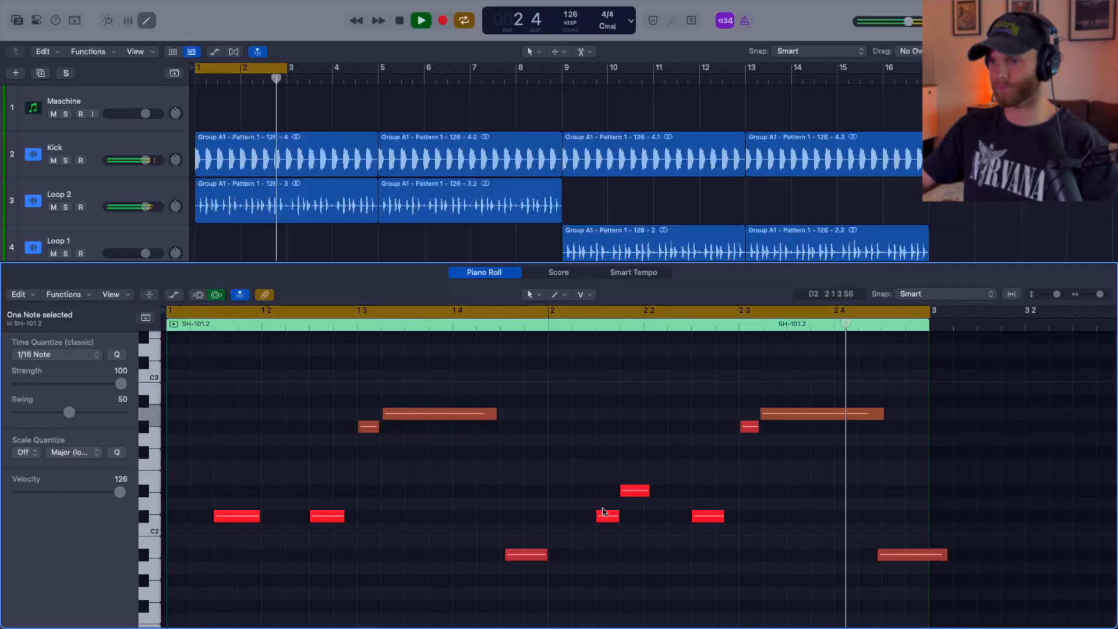
{"action": "mouse_move", "coordinate": [645, 498]}
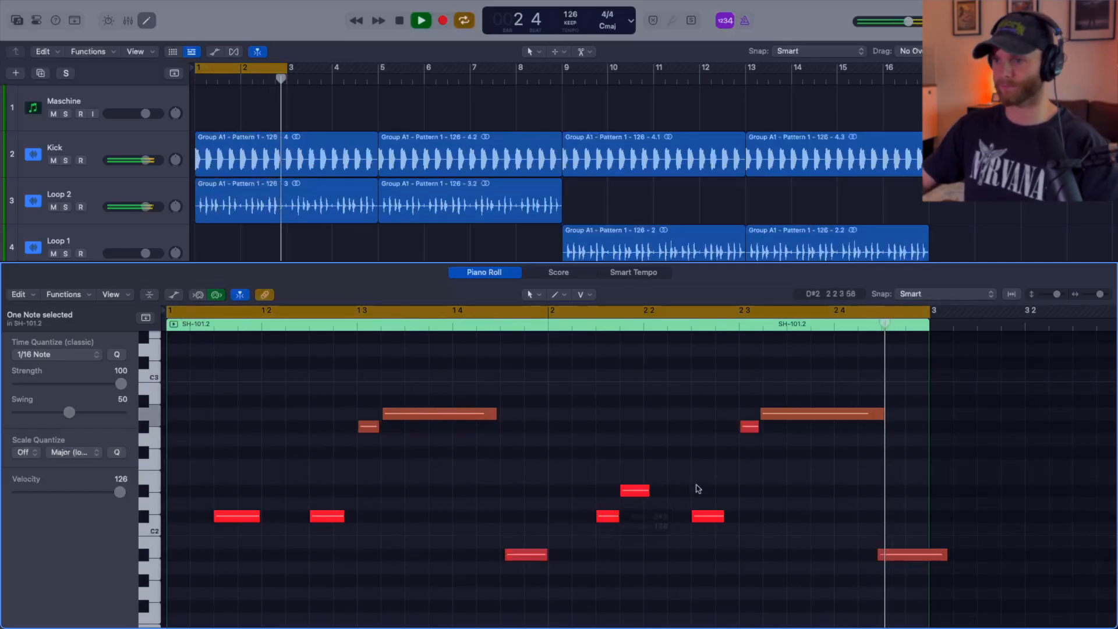
{"action": "key", "text": "space"}
- Try bar 2's short G#2 note at F#2 during playback, then return it to G#2
{"action": "left_click", "coordinate": [702, 518]}
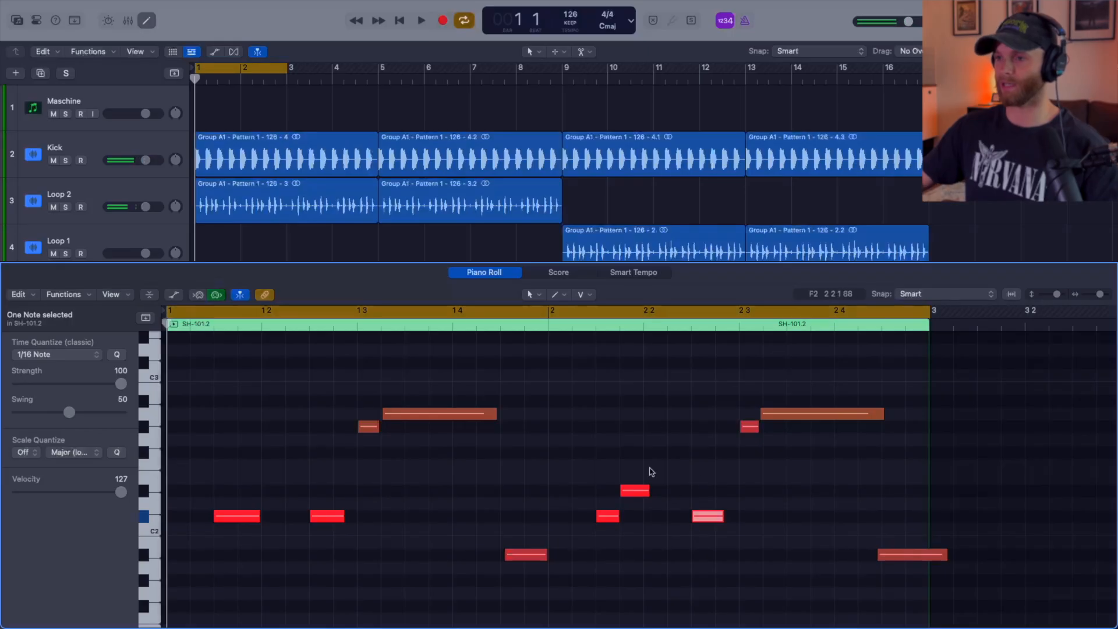
{"action": "left_click_drag", "start_coordinate": [724, 388], "coordinate": [778, 433]}
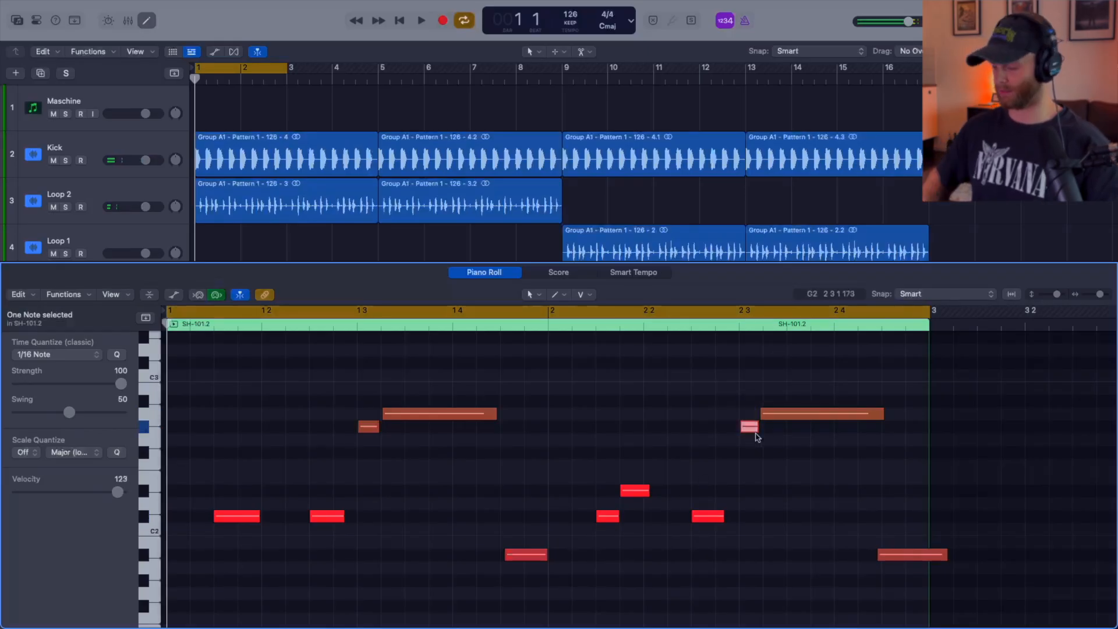
{"action": "key", "text": "space"}
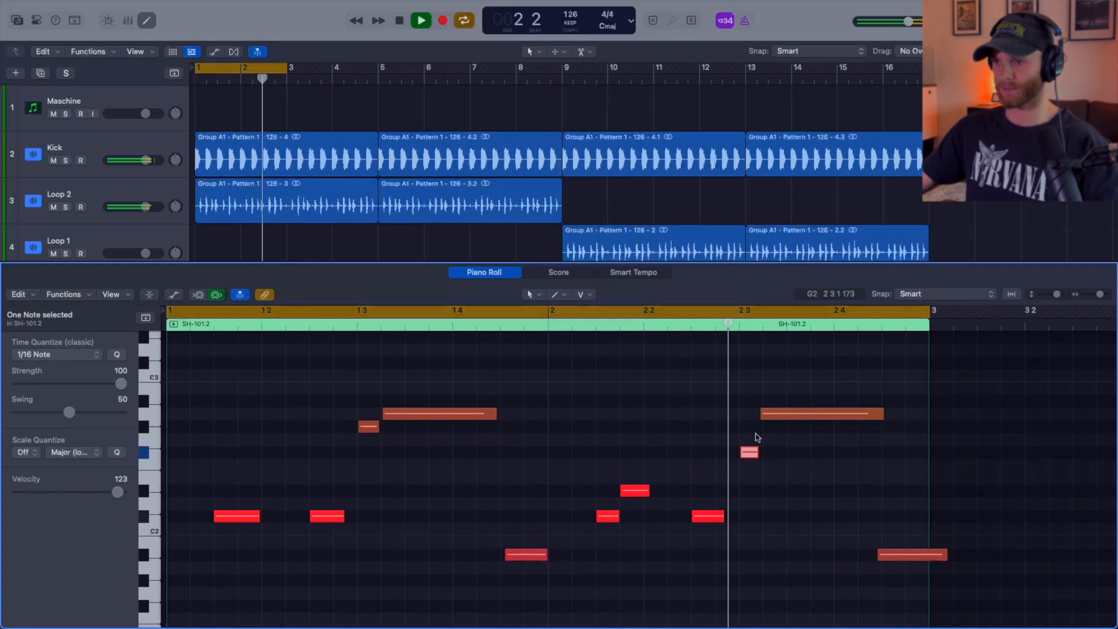
{"action": "key", "text": "alt+Up"}
{"action": "key", "text": "alt+Up"}
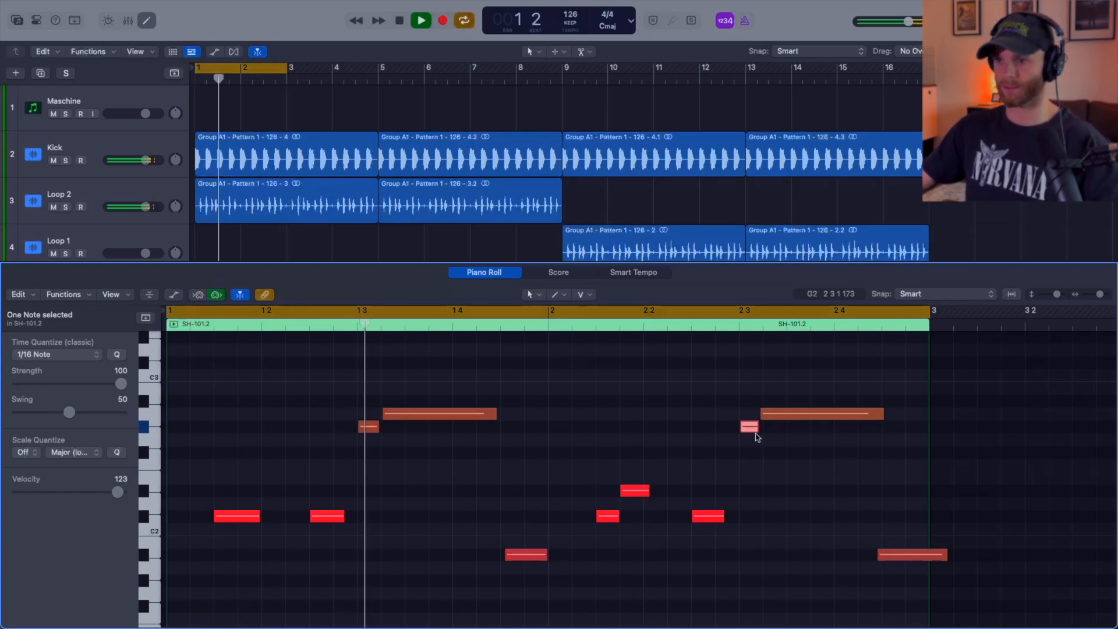
{"action": "left_click", "coordinate": [708, 435]}
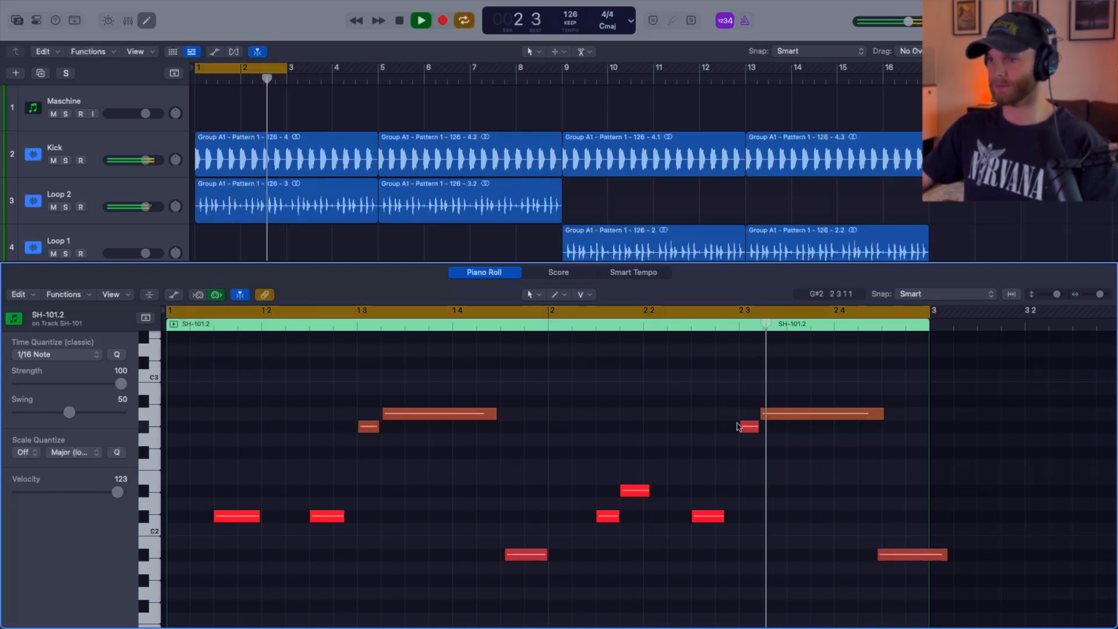
- Try bar 2's long A2 note two semitones higher at B2 during playback, then return it to A2
{"action": "key", "text": "space"}
{"action": "mouse_move", "coordinate": [785, 415]}
{"action": "left_mouse_down"}
{"action": "mouse_move", "coordinate": [787, 396]}
{"action": "mouse_move", "coordinate": [784, 411]}
{"action": "left_mouse_up"}
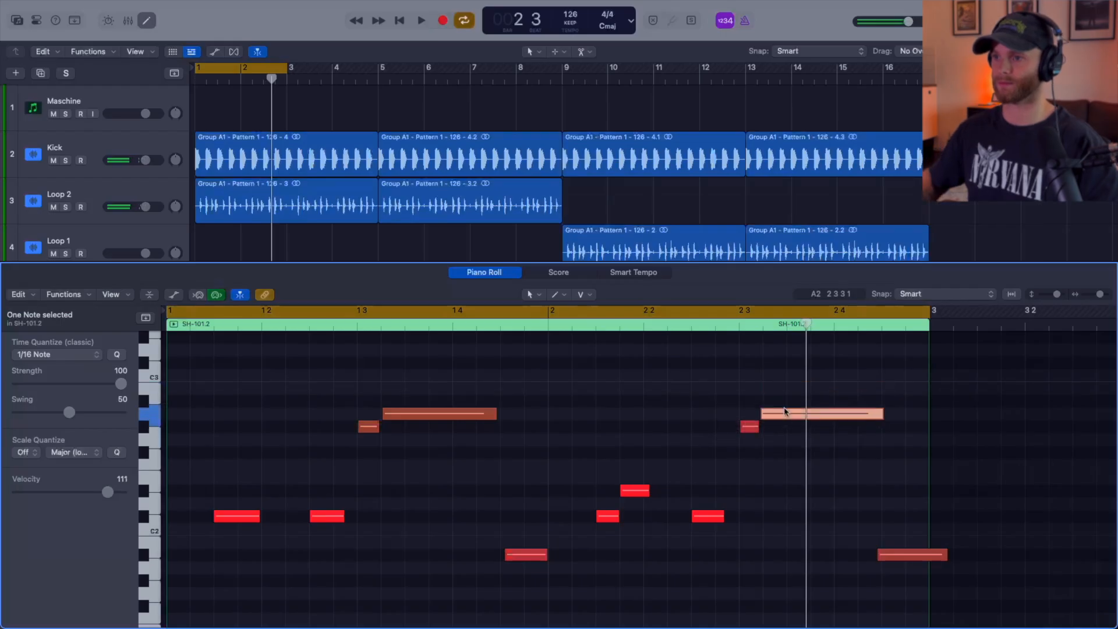
{"action": "key", "text": "alt+Up"}
{"action": "key", "text": "alt+Up"}
{"action": "key", "text": "space"}
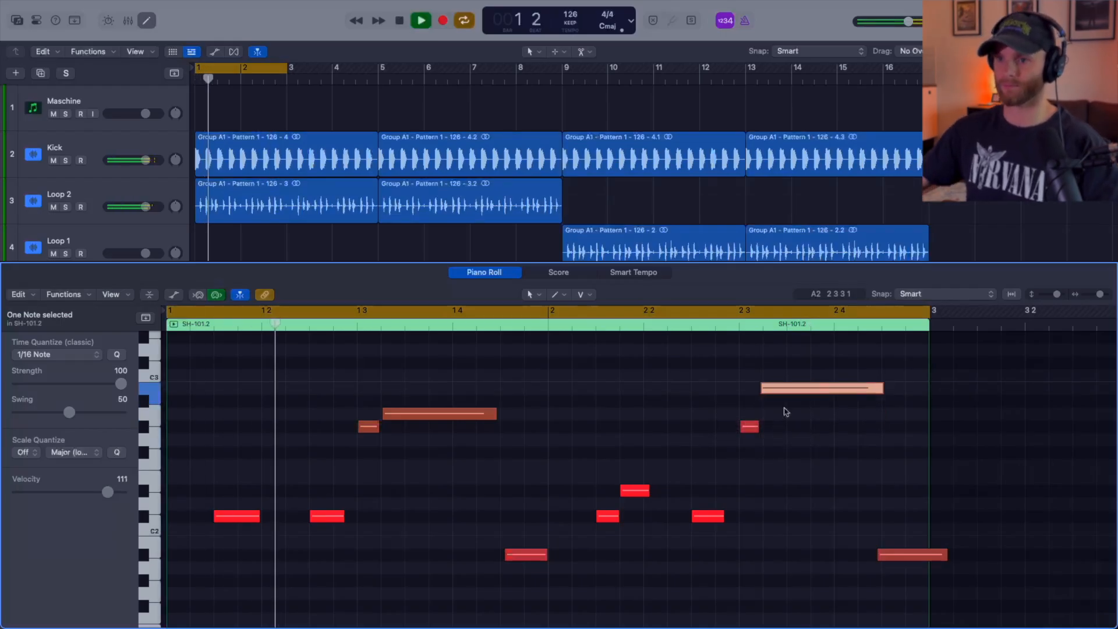
{"action": "scroll", "coordinate": [785, 409], "scroll_direction": "down", "scroll_amount": 4}
{"action": "scroll", "coordinate": [784, 408], "scroll_direction": "up", "scroll_amount": 4}
{"action": "scroll", "coordinate": [785, 411], "scroll_direction": "left", "scroll_amount": 4}
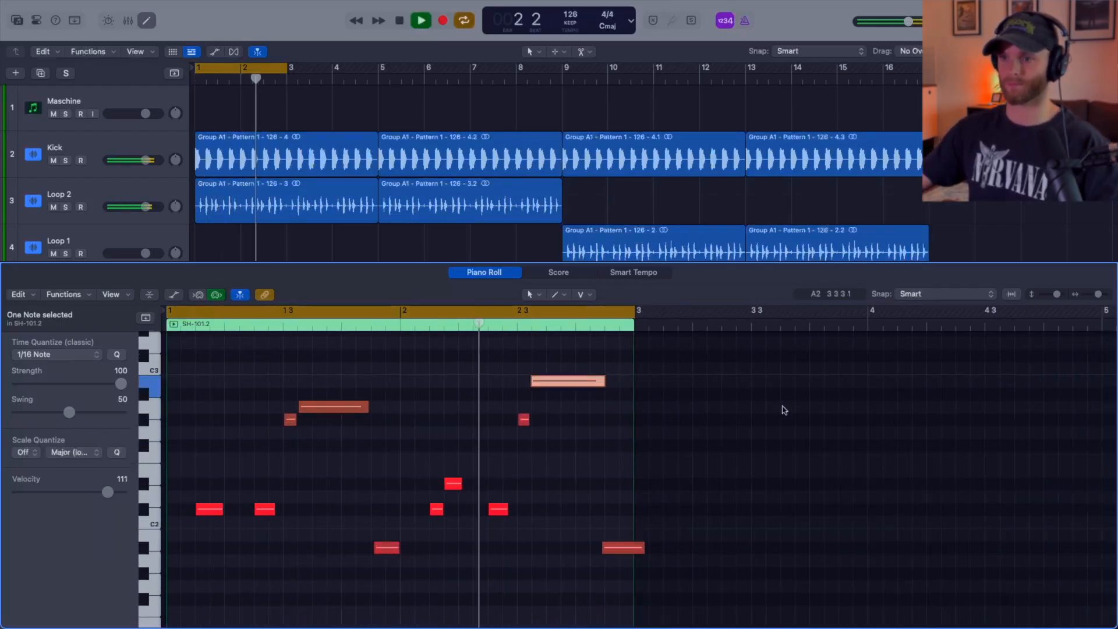
{"action": "key", "text": "alt+Down"}
{"action": "key", "text": "alt+Down"}
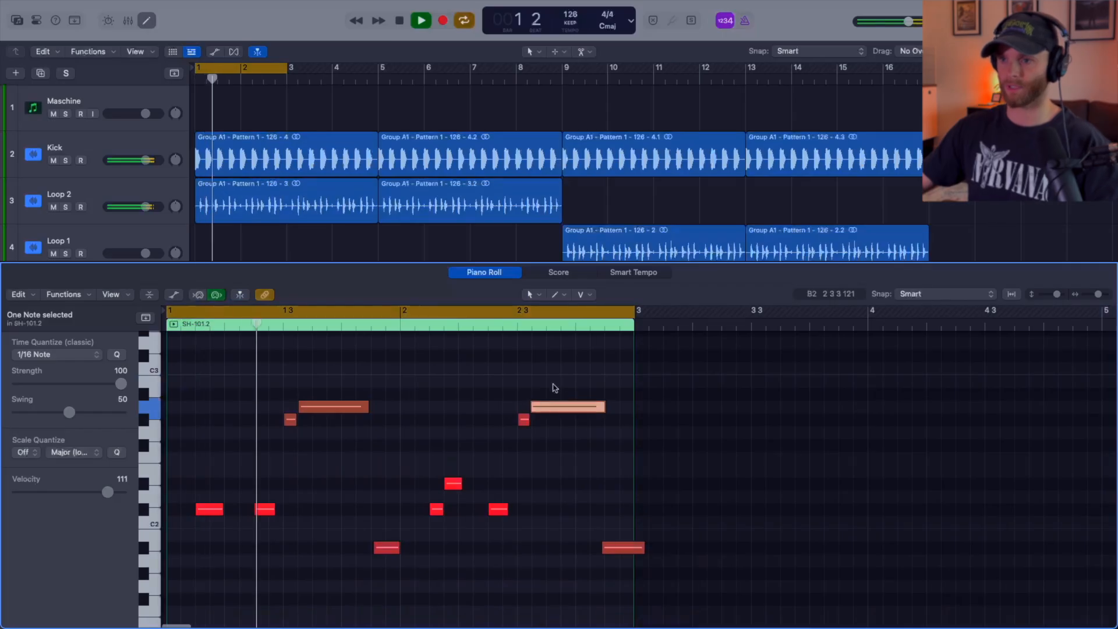
- Lower bar 2's long A2 note to F#2 and play the two-bar loop
{"action": "left_click", "coordinate": [567, 396]}
{"action": "key", "text": "space"}
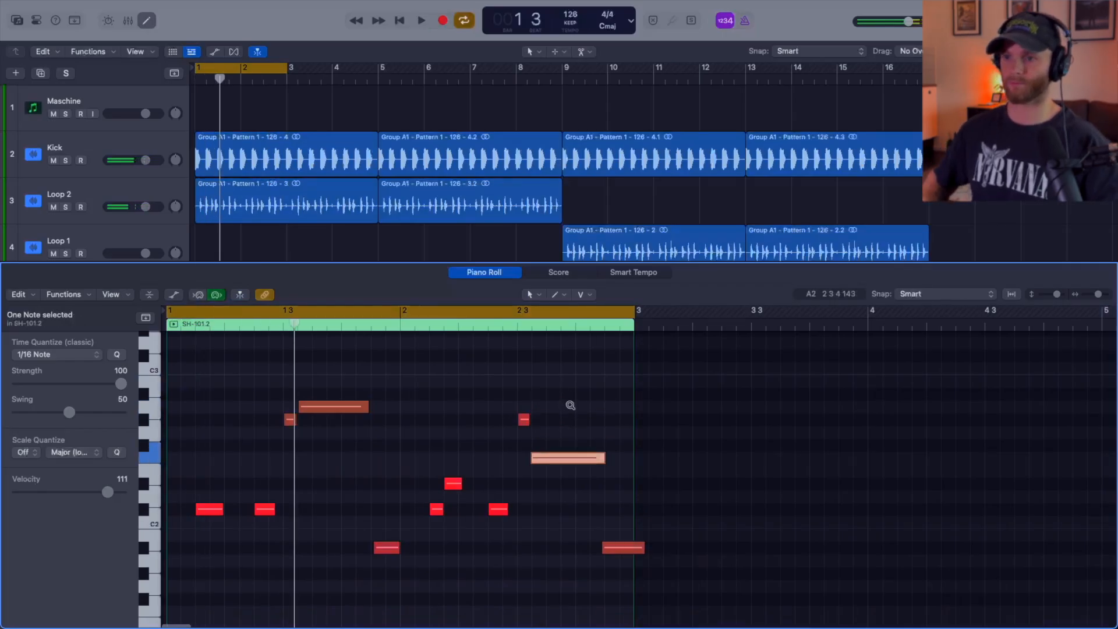
{"action": "key", "text": "space"}
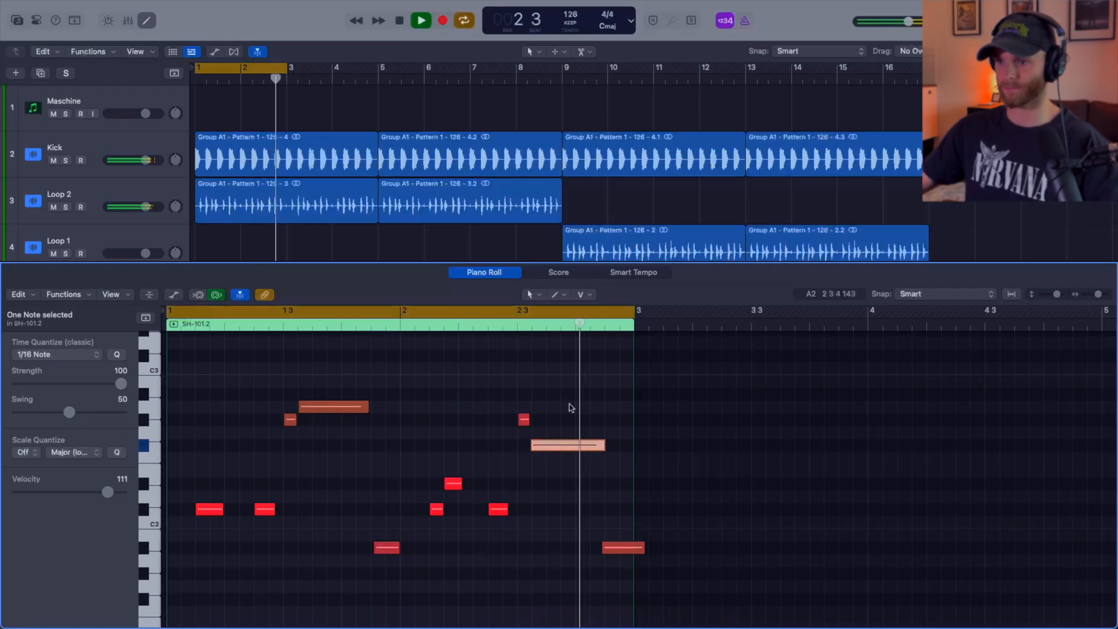
- Raise bar 2's long F#2 note back to A2 while the loop plays
{"action": "key", "text": "alt+Up"}
{"action": "key", "text": "alt+Up"}
{"action": "key", "text": "alt+Up"}
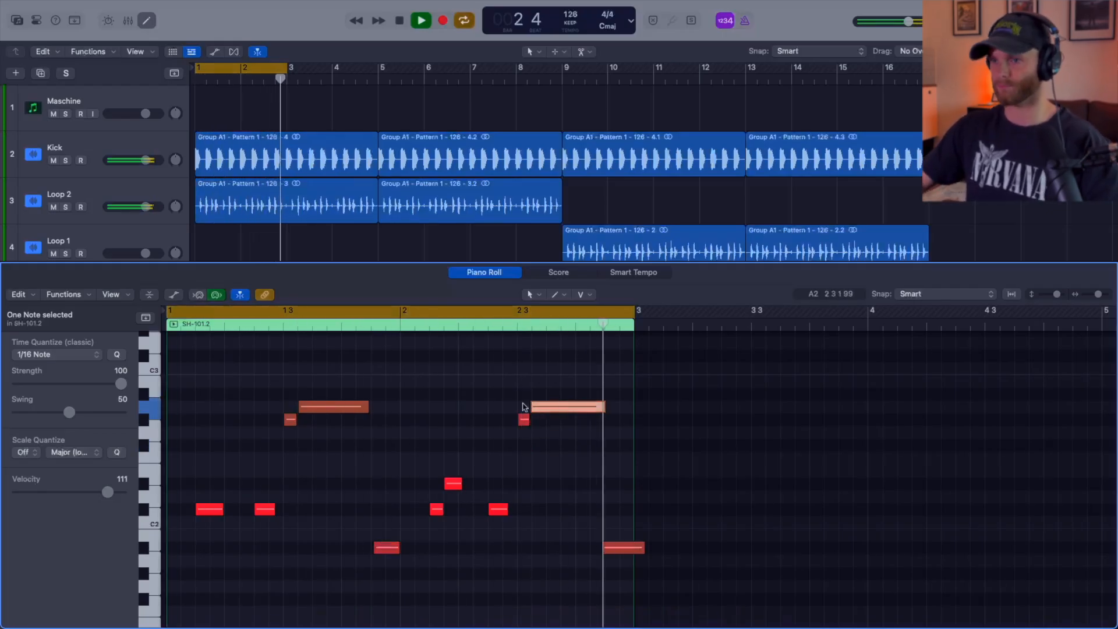
- Shorten bar 2's long A2 note, add a short D#2 note directly after it, and play the loop
{"action": "key", "text": "space"}
{"action": "scroll", "coordinate": [458, 397], "scroll_direction": "up", "scroll_amount": 3}
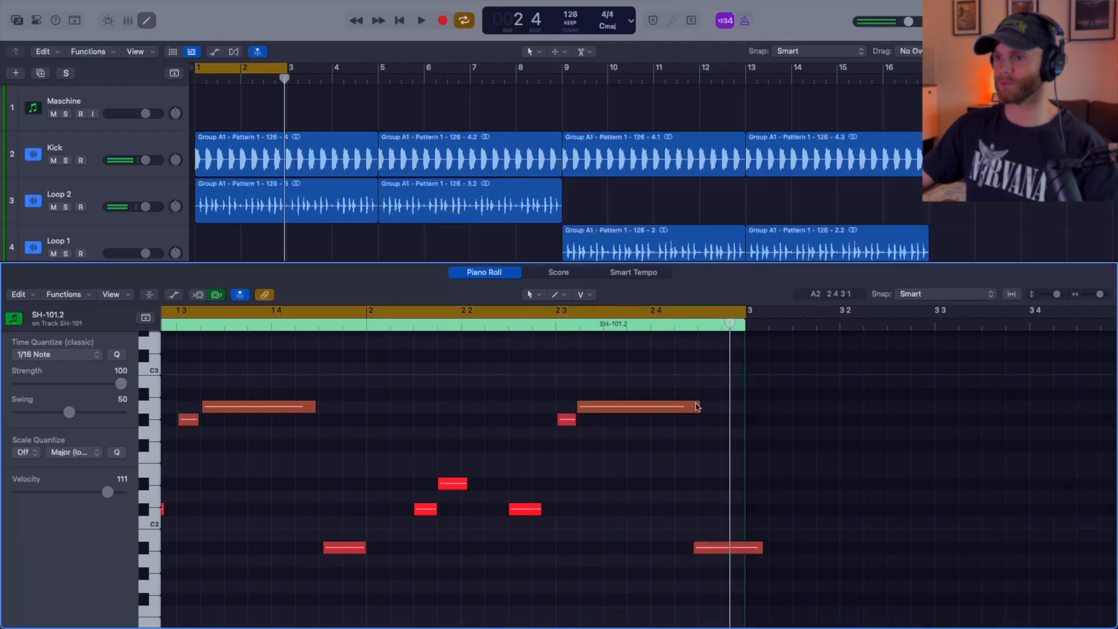
{"action": "left_click_drag", "start_coordinate": [697, 407], "coordinate": [634, 483]}
{"action": "key", "text": "space"}
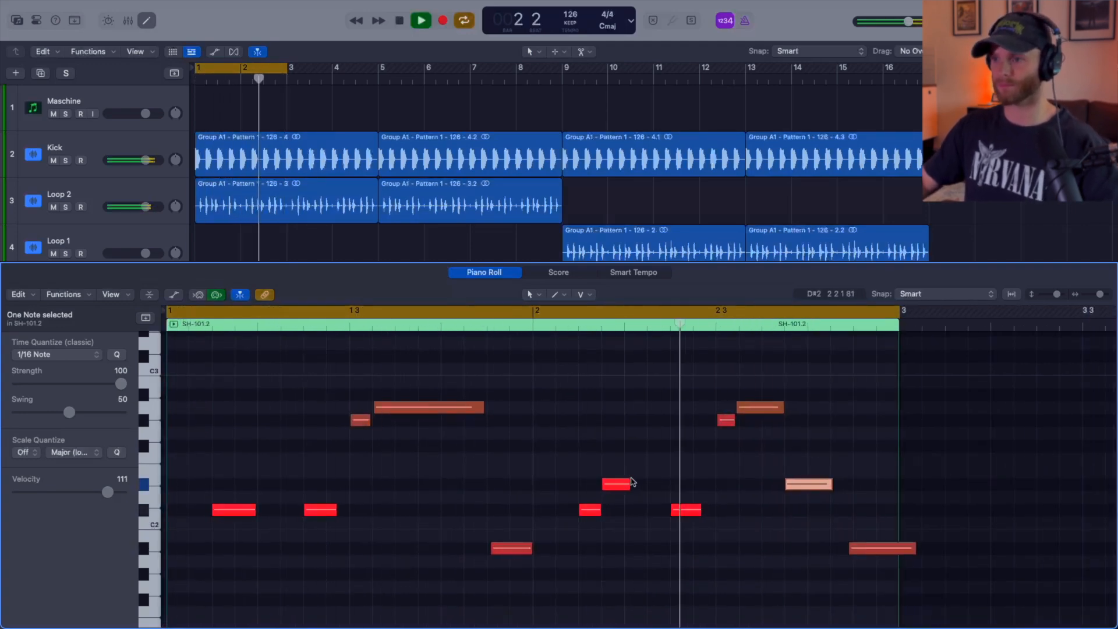
{"action": "left_click", "coordinate": [658, 435]}
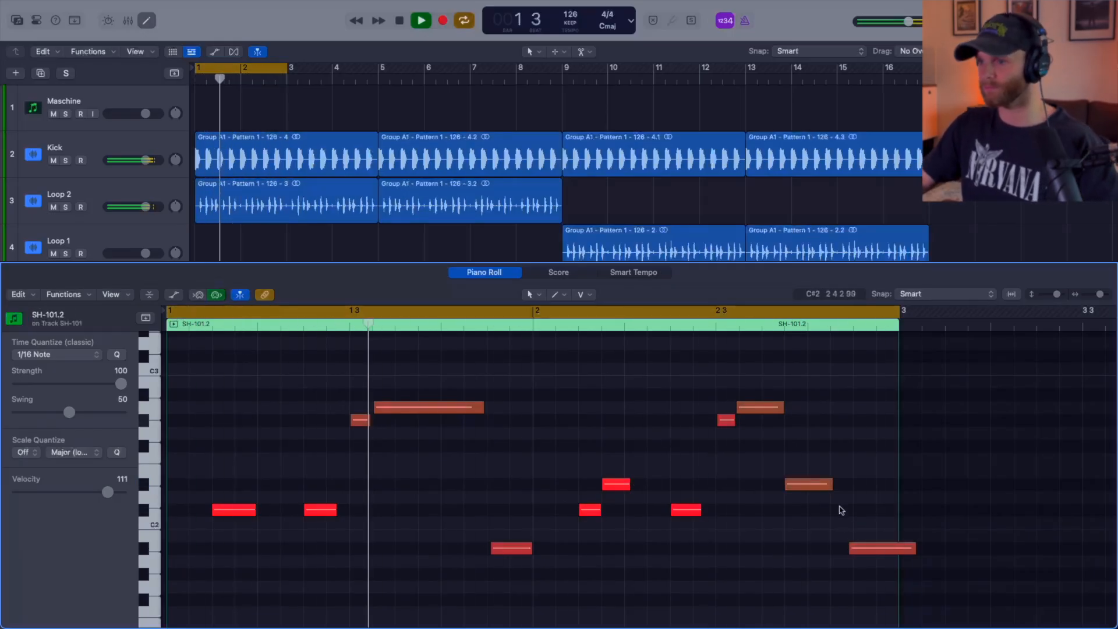
- Trim the start of bar 2's last low note slightly and raise the added D#2 note to F#2
{"action": "left_click_drag", "start_coordinate": [850, 549], "coordinate": [854, 548]}
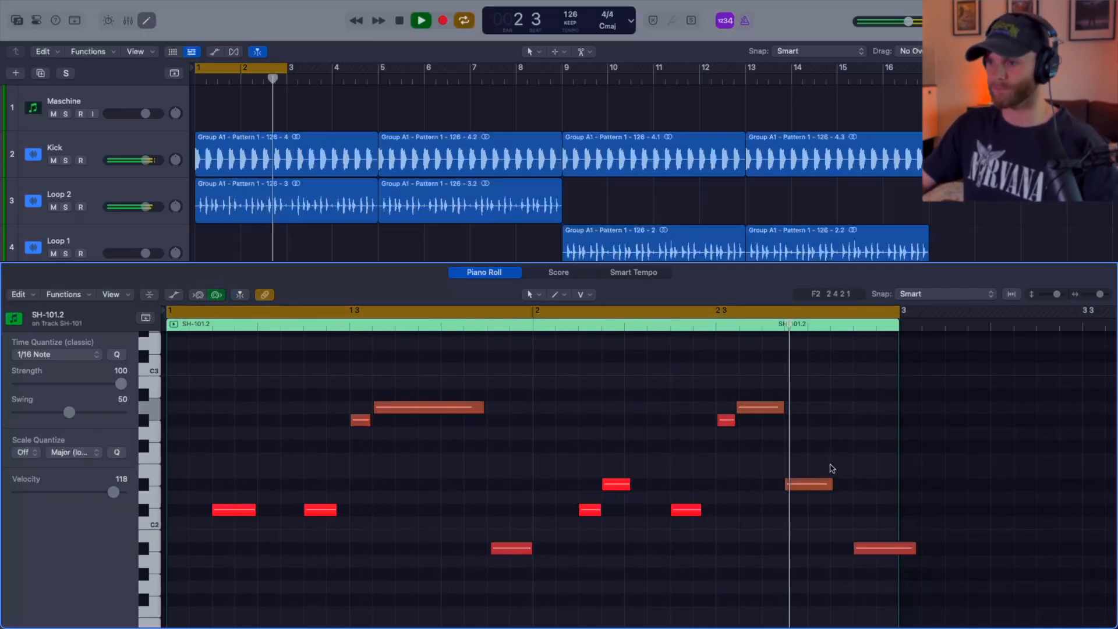
{"action": "left_click_drag", "start_coordinate": [824, 455], "coordinate": [803, 491]}
{"action": "key", "text": "alt+Up"}
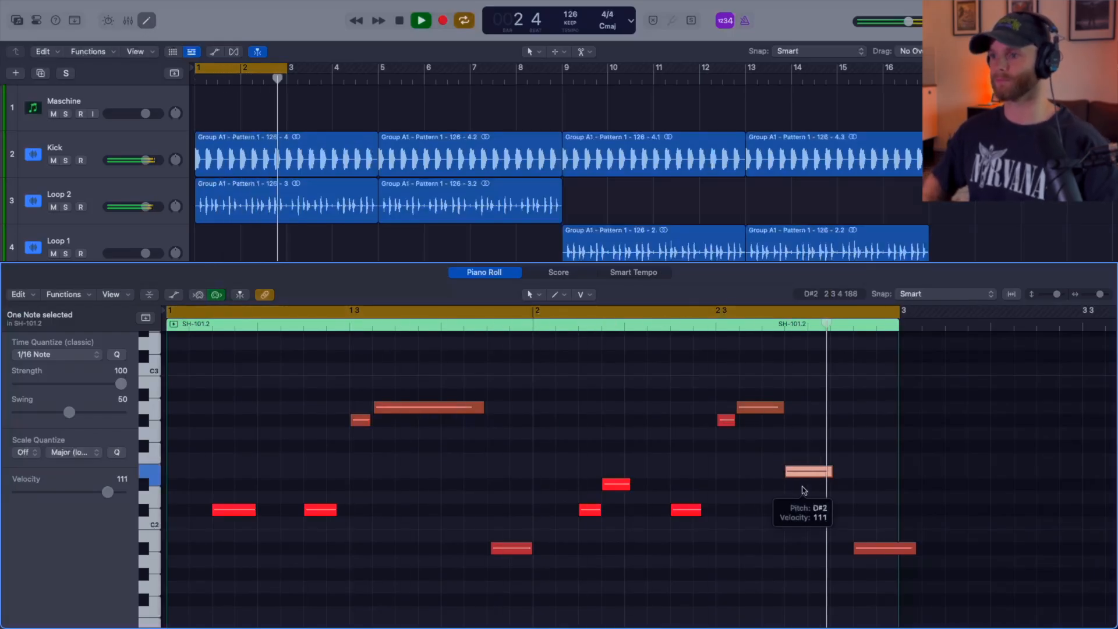
{"action": "key", "text": "alt+Up"}
{"action": "key", "text": "alt+Up"}
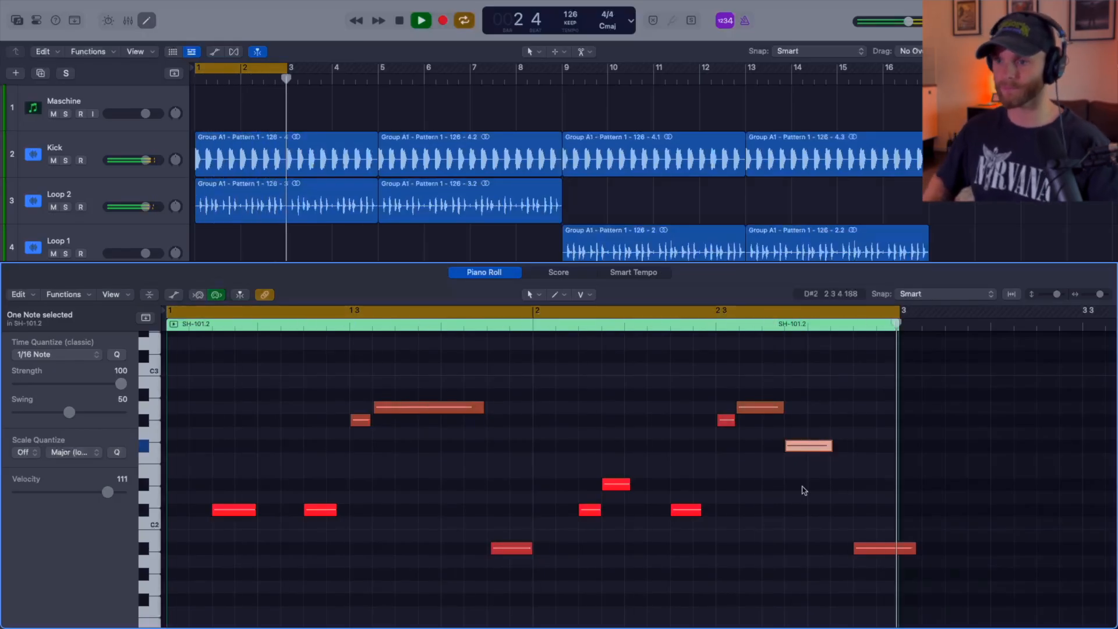
- Back in the arrangement, mute the two Kick regions in bars 1 to 8 and set the cycle range from bar 1 to bar 9
{"action": "key", "text": "e"}
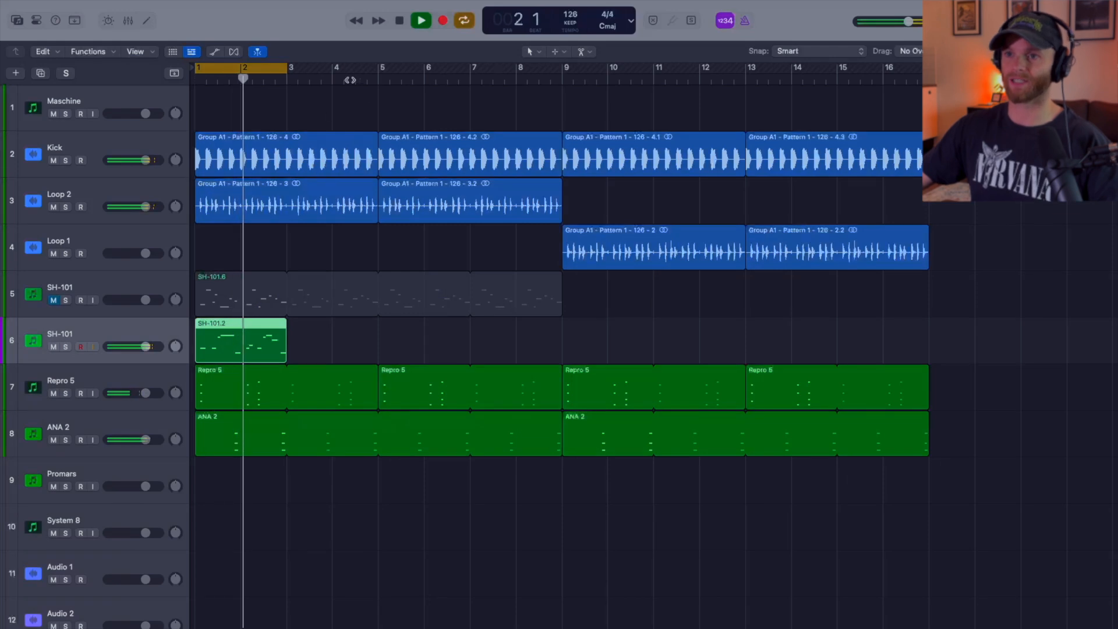
{"action": "left_click_drag", "start_coordinate": [383, 107], "coordinate": [350, 143]}
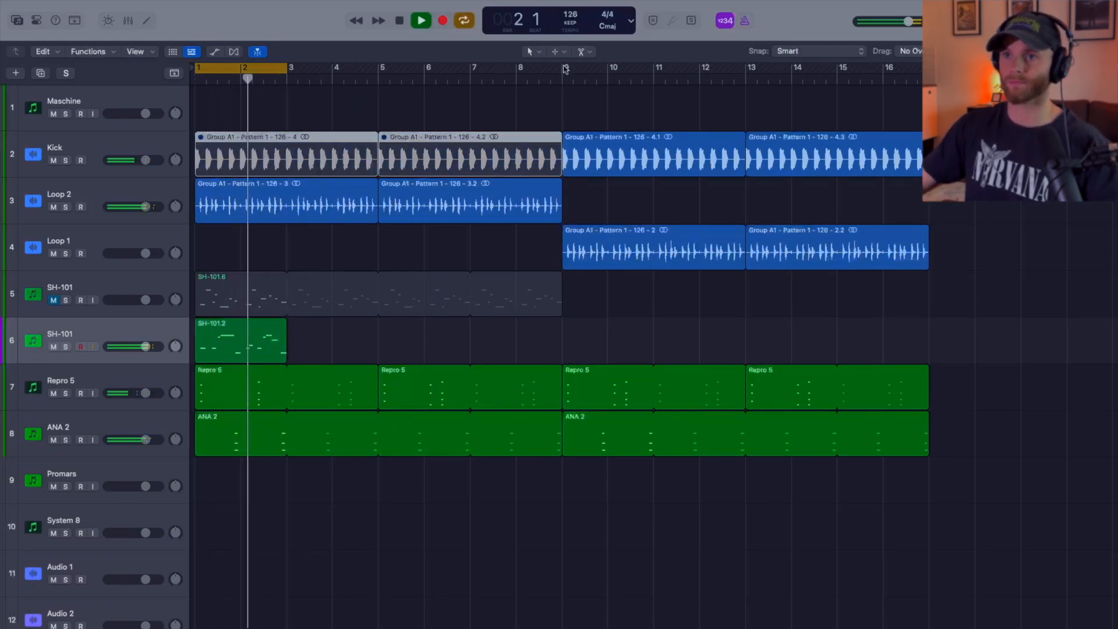
{"action": "left_click_drag", "start_coordinate": [562, 68], "coordinate": [198, 73]}
- Loop the SH-101.2 bassline region out to bar 9 and restart playback from the beginning
{"action": "left_click_drag", "start_coordinate": [248, 333], "coordinate": [561, 340]}
{"action": "key", "text": "space"}
{"action": "key", "text": "space"}
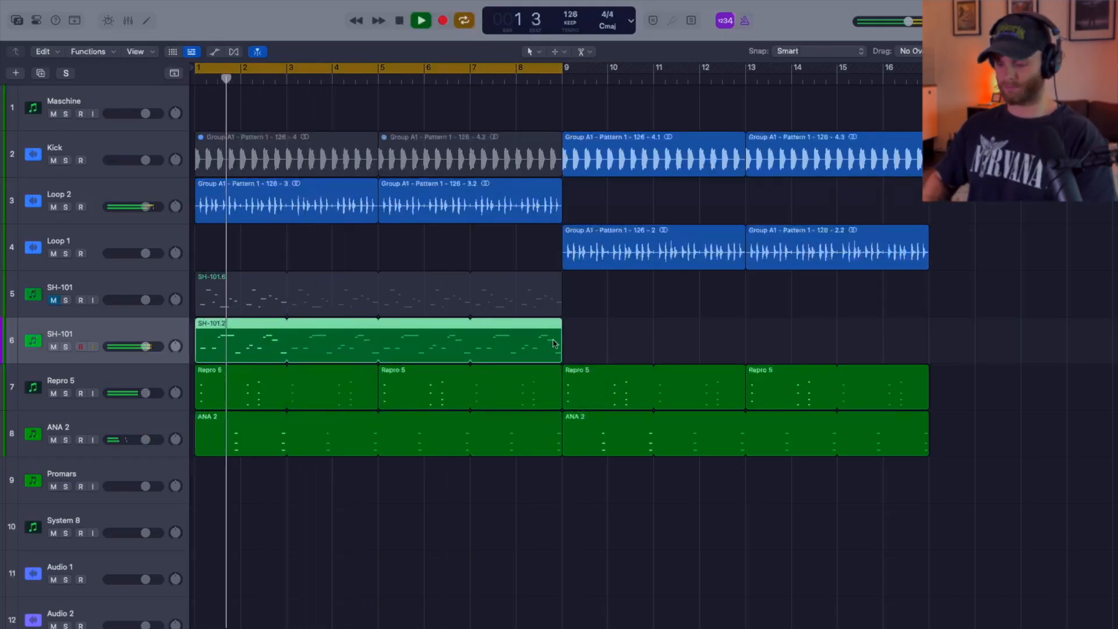
- Mute the second SH-101 track and unmute the first one to hear the SH-101.6 bassline instead
{"action": "key", "text": "m"}
{"action": "key", "text": "Up"}
{"action": "key", "text": "m"}
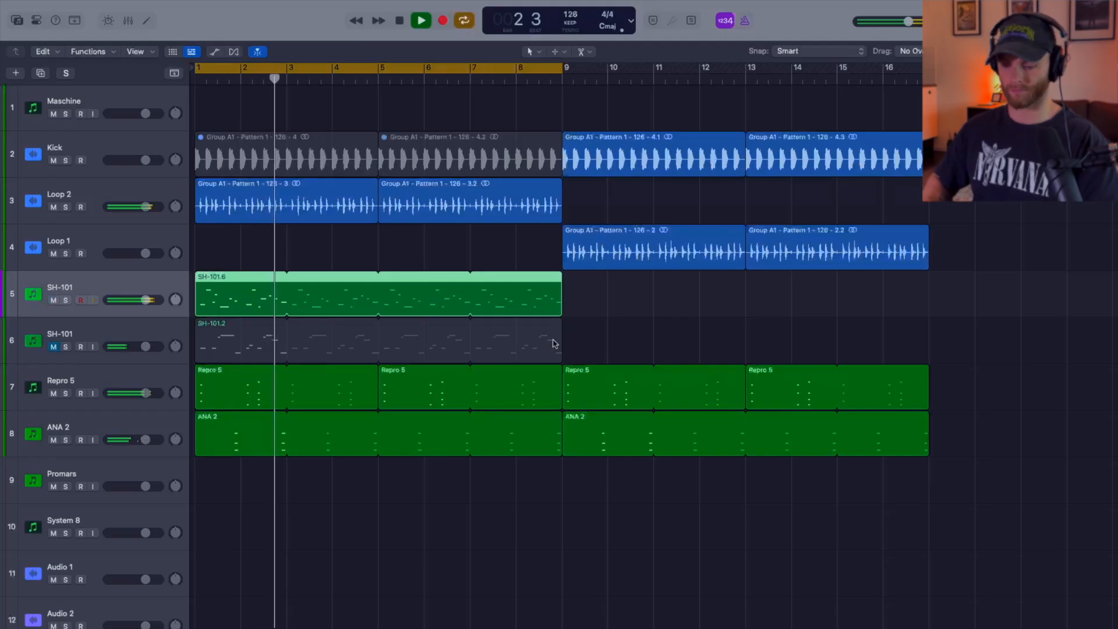
- Open the SH-101.6 bassline's notes in the Piano Roll, inspect them and play the region briefly
{"action": "key", "text": "space"}
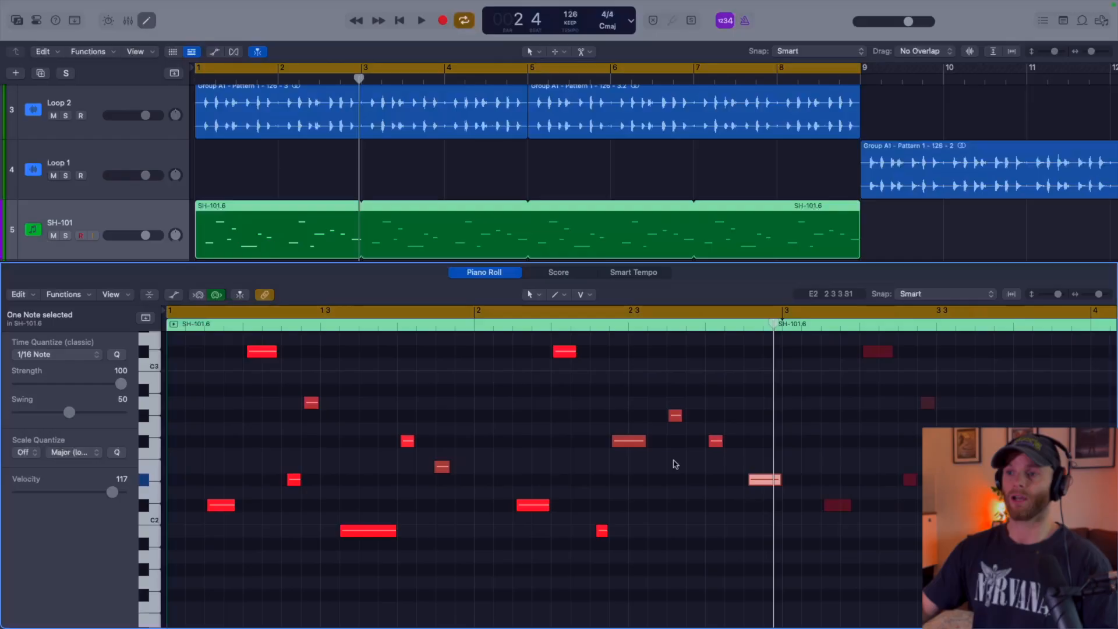
{"action": "scroll", "coordinate": [674, 464], "scroll_direction": "up", "scroll_amount": 2}
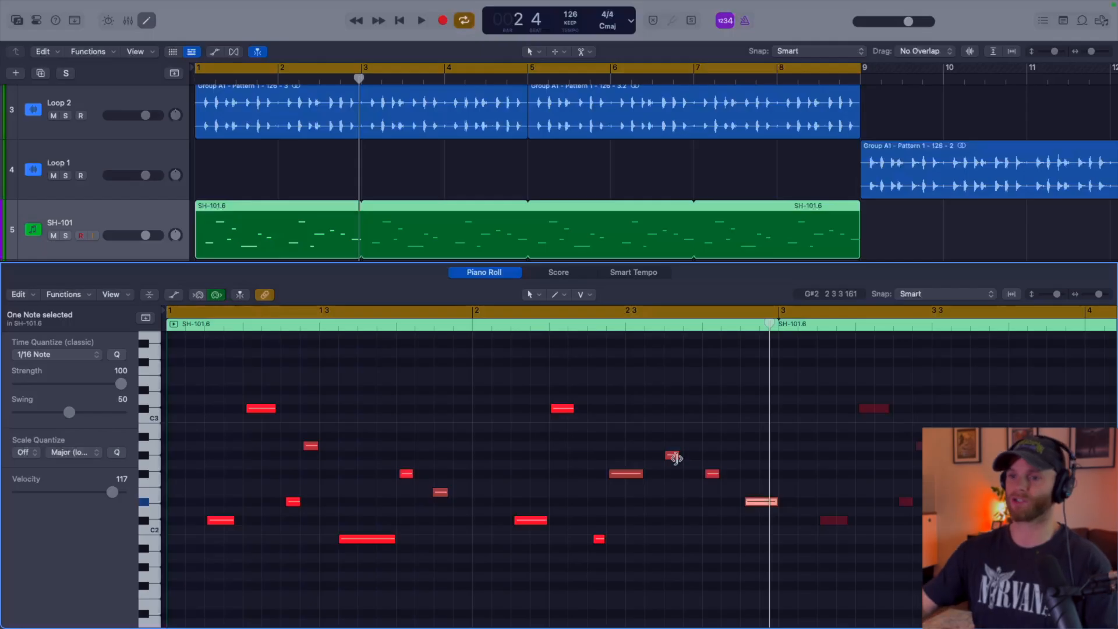
{"action": "key", "text": "space"}
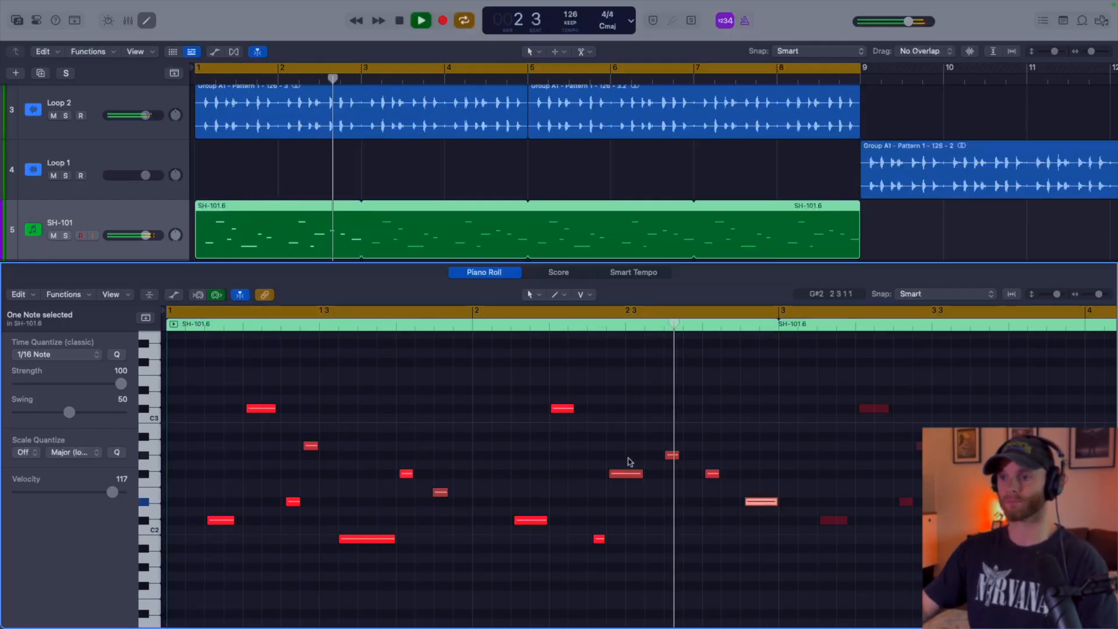
{"action": "key", "text": "space"}
- Marquee the groups of notes in the second halves of bars 1 and 2 to compare them, then return to the arrangement
{"action": "left_click", "coordinate": [328, 405]}
{"action": "left_click_drag", "start_coordinate": [328, 405], "coordinate": [463, 511]}
{"action": "left_click", "coordinate": [304, 403]}
{"action": "left_click_drag", "start_coordinate": [303, 403], "coordinate": [411, 516]}
{"action": "left_click_drag", "start_coordinate": [606, 389], "coordinate": [726, 512]}
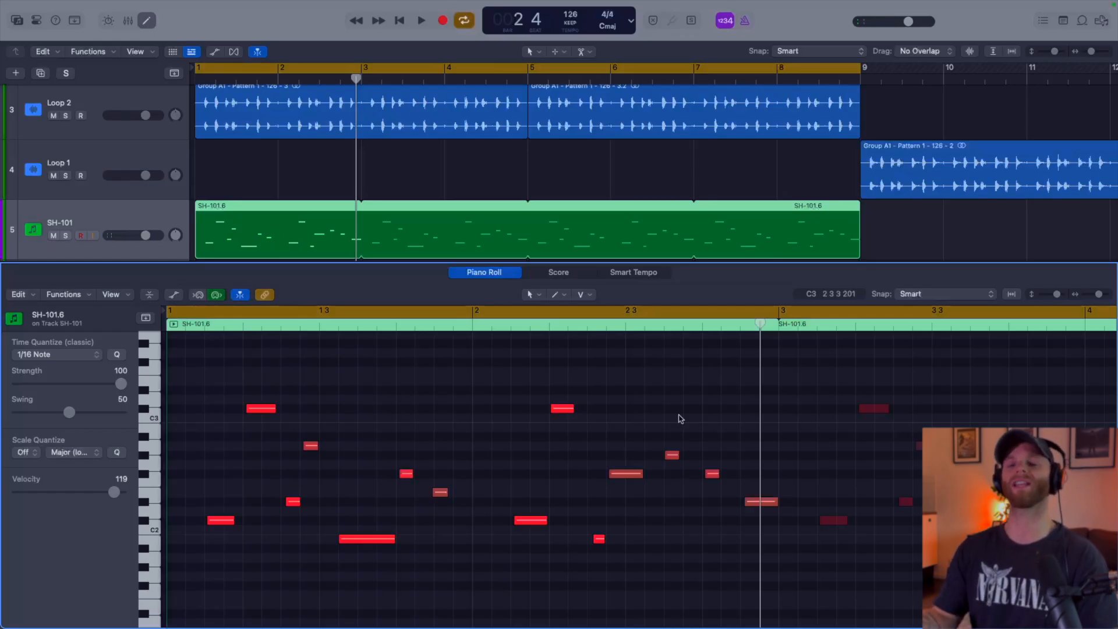
{"action": "key", "text": "e"}
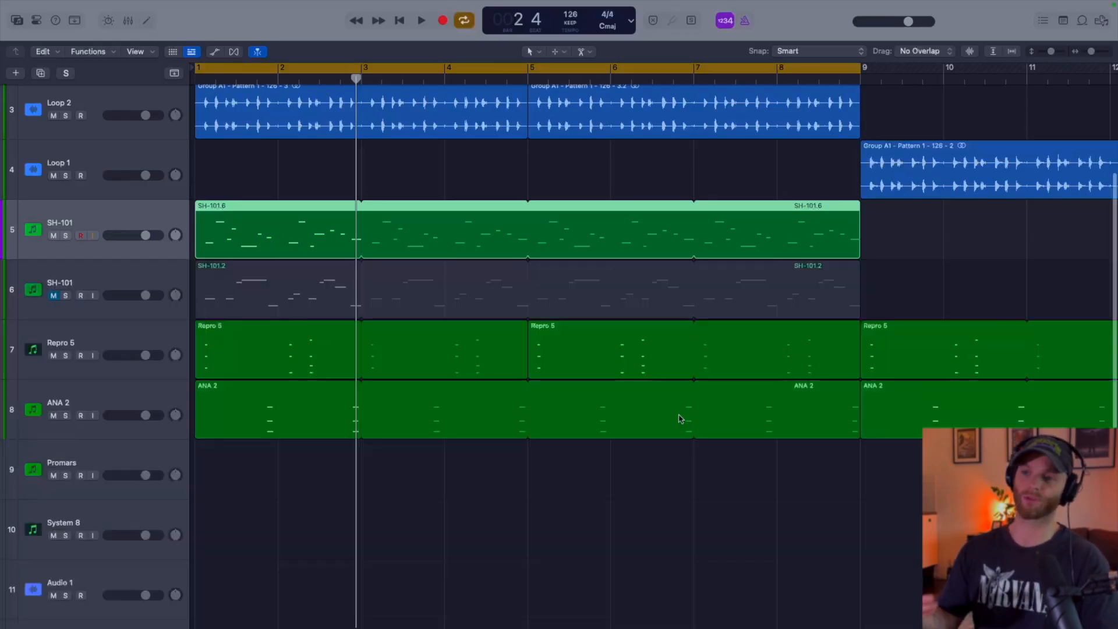